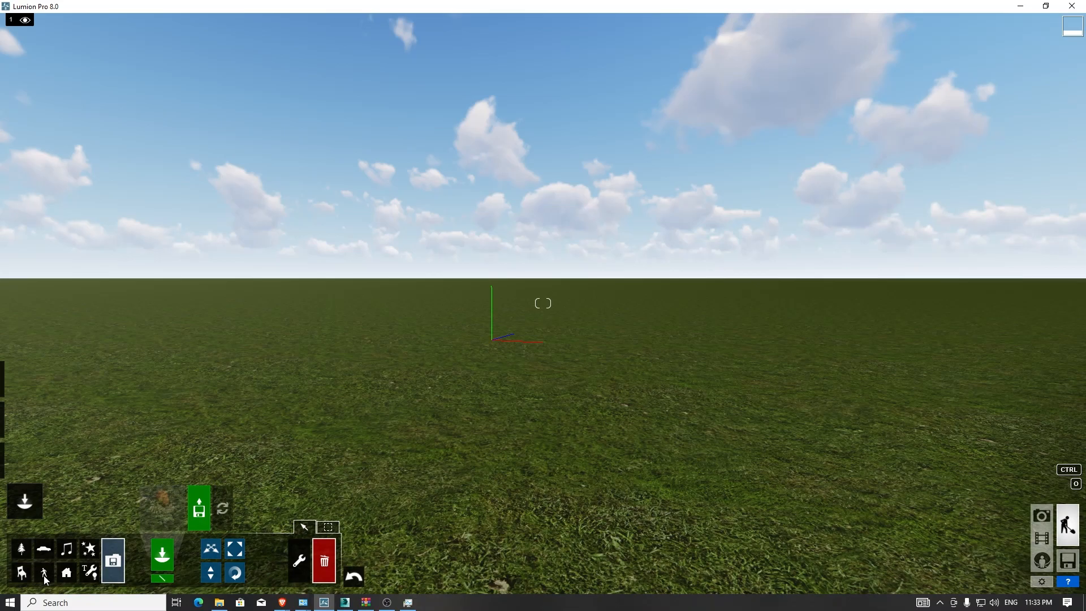
- Open the Character Library and pick the Man_African_0002_Walk character from the men's category
click(45, 575)
click(170, 504)
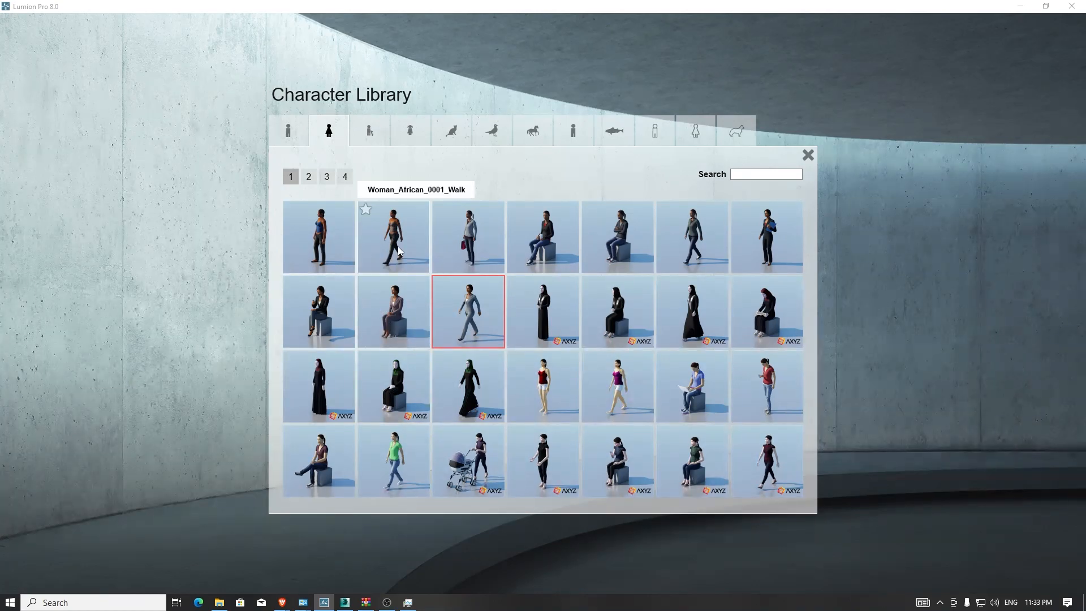
click(288, 131)
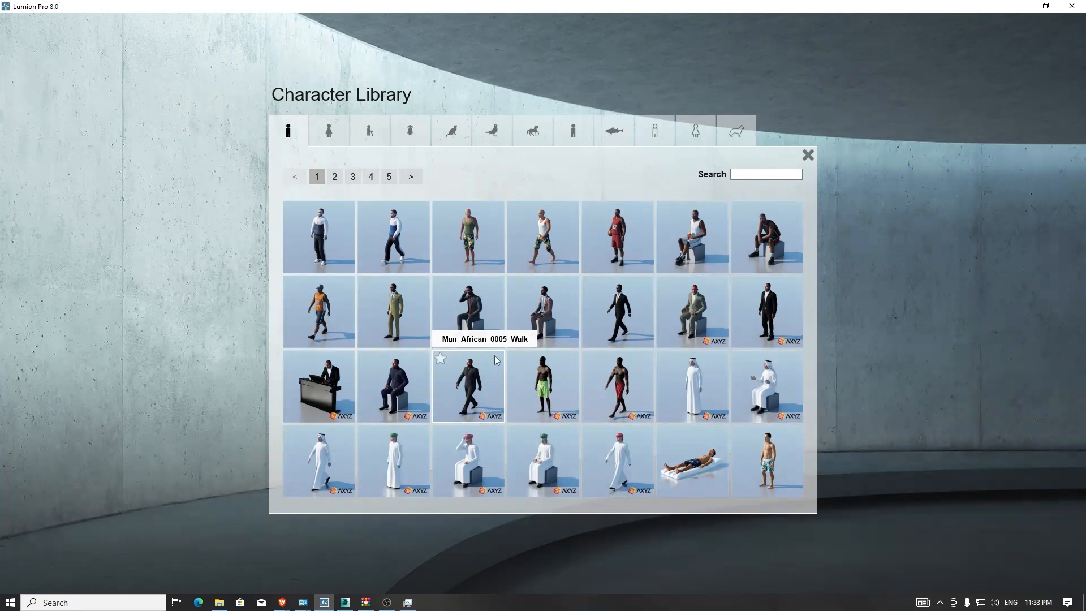
click(551, 243)
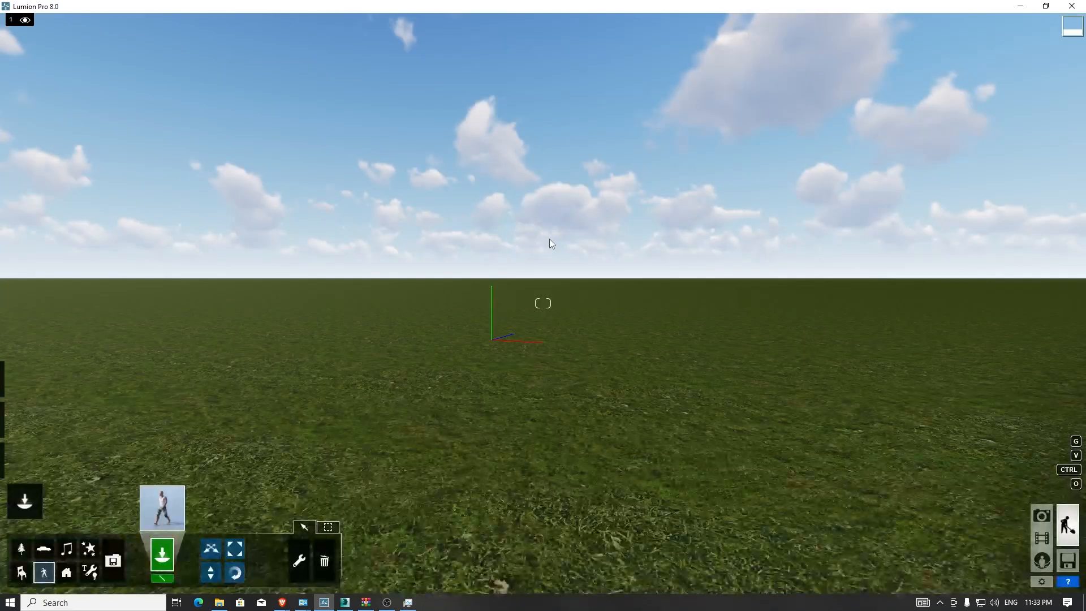
- Place the walking man character on the grass in front of the camera
click(510, 442)
right_drag(507, 435, 442, 423)
key(s)
key(d)
key(w)
key(d)
right_drag(543, 304, 447, 328)
key(w)
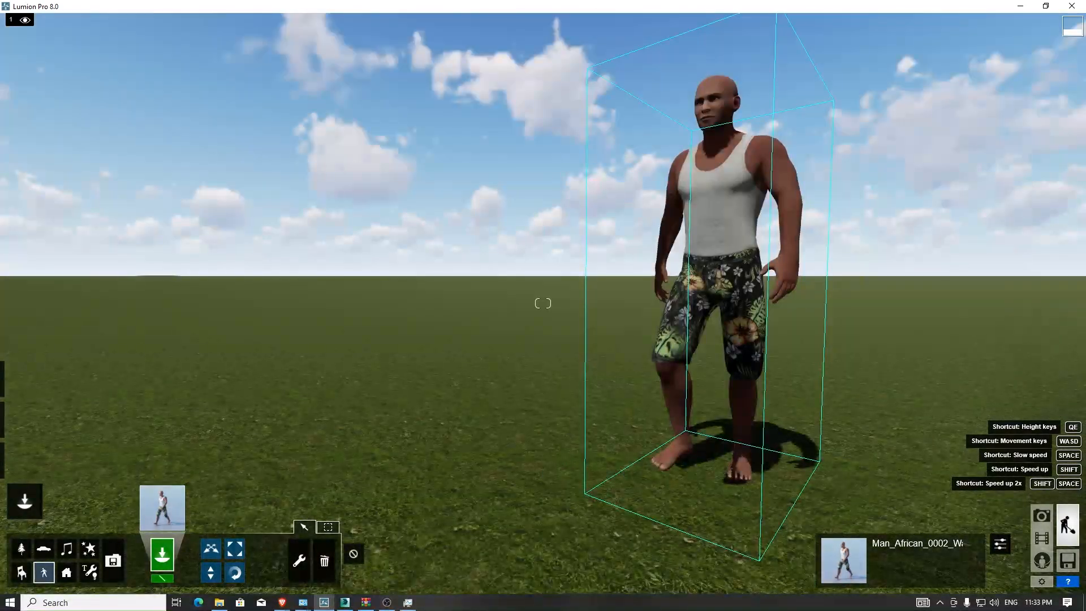
key(s)
key(a)
right_drag(374, 396, 444, 365)
key(w)
key(s)
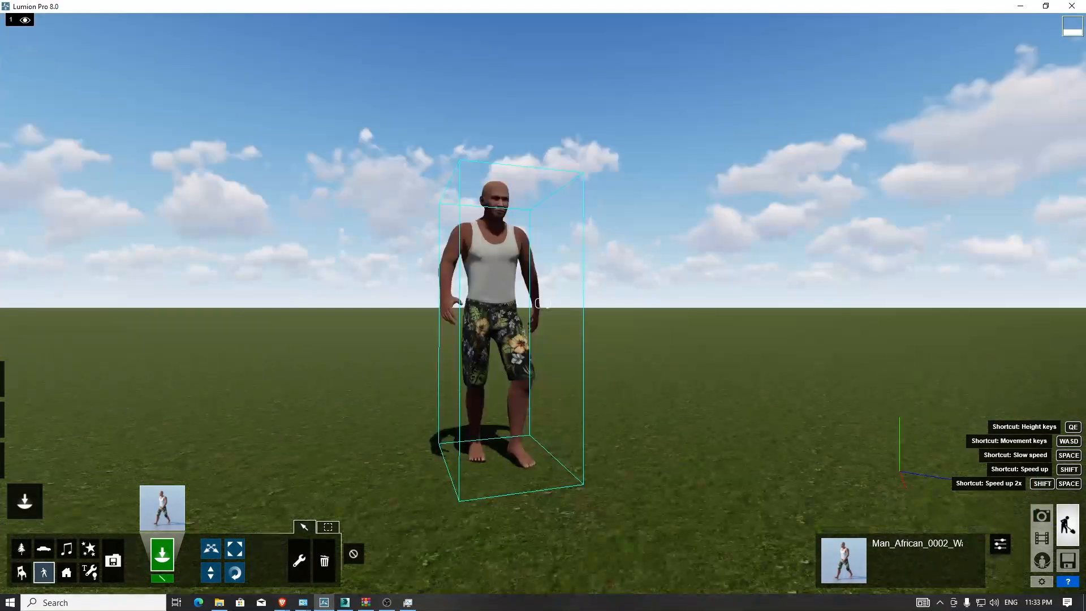
drag(443, 365, 365, 514)
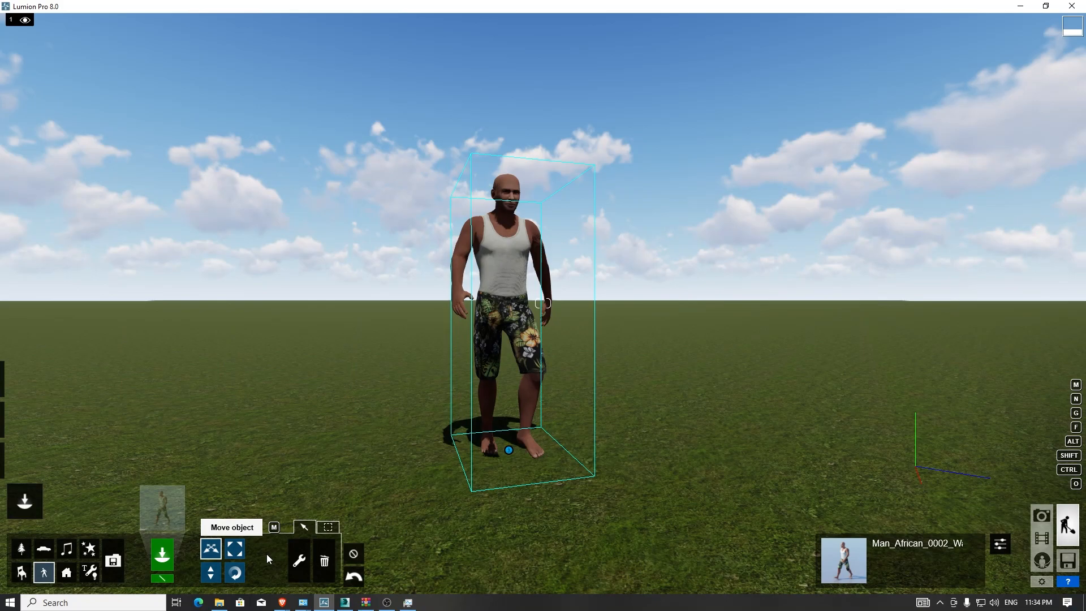
- Delete the placed man character from the scene
click(324, 560)
click(509, 450)
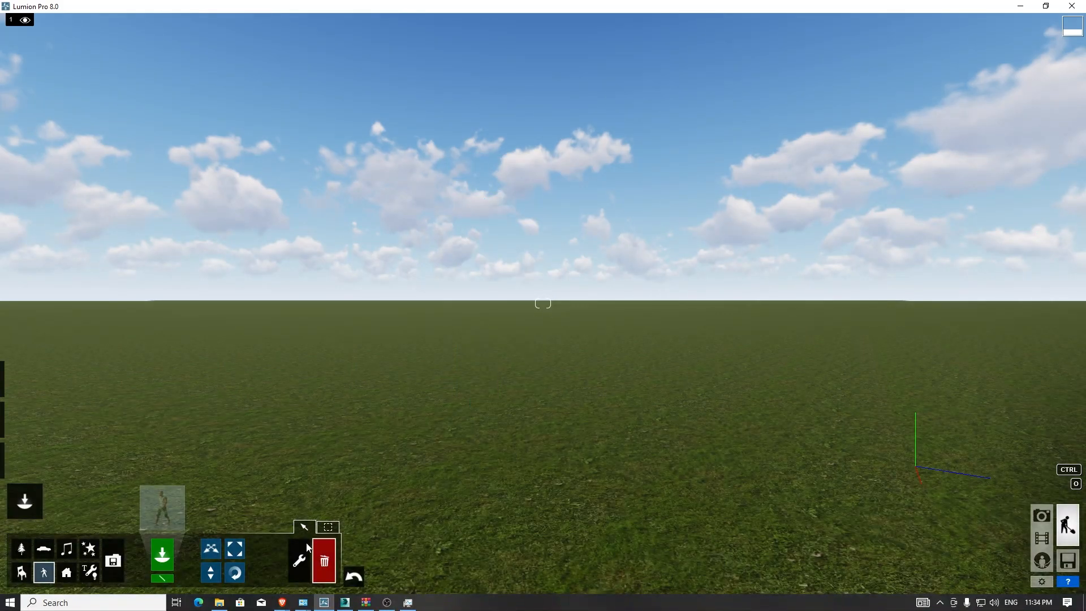
click(293, 575)
- Switch to Mixamo in the browser and open its Characters library
mouse_move(282, 603)
click(250, 564)
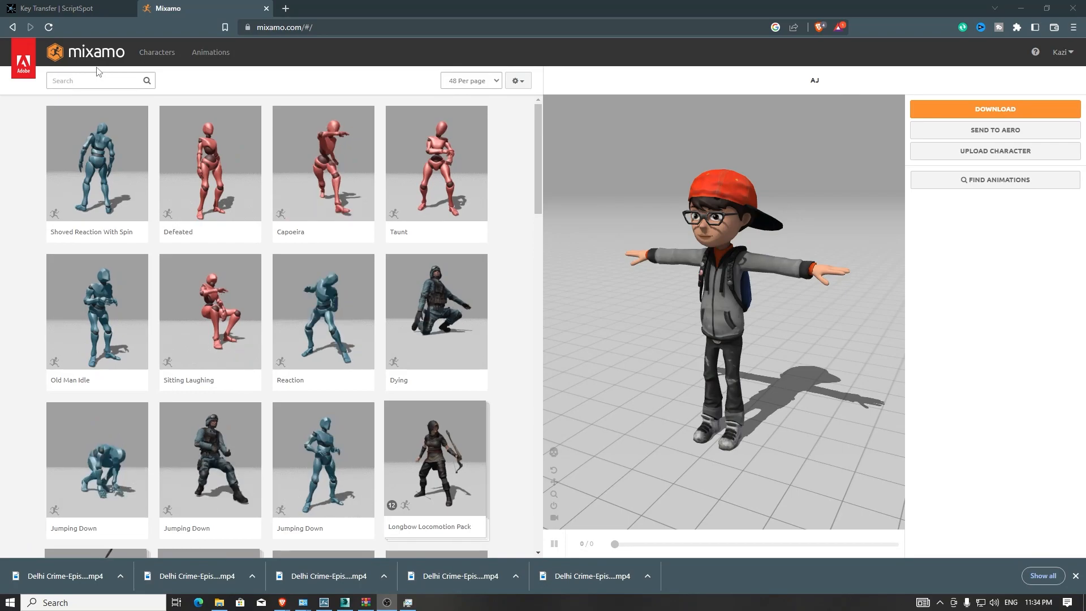
click(210, 53)
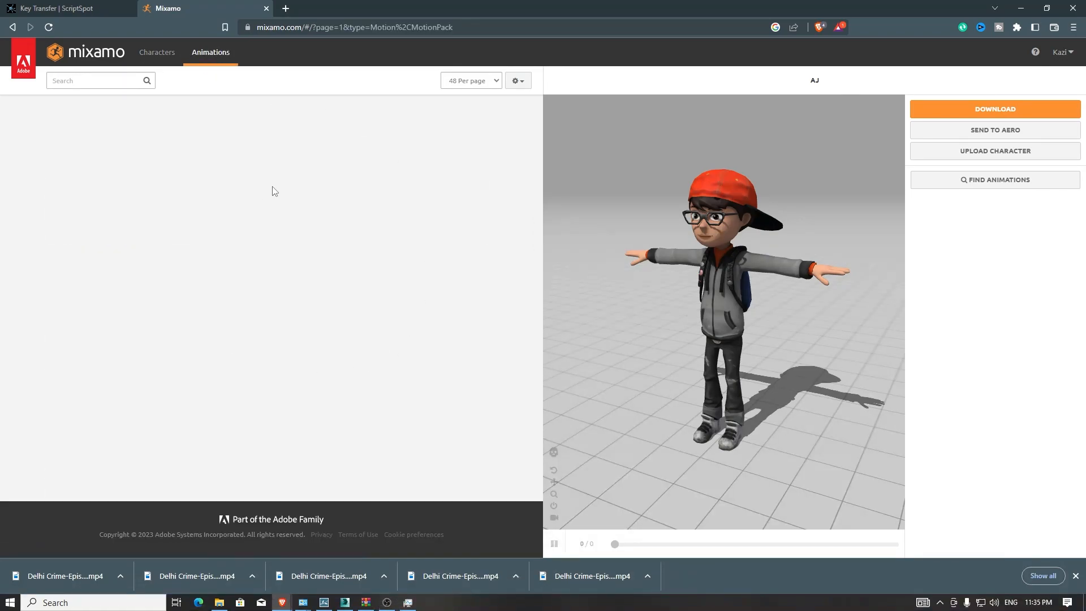
click(164, 56)
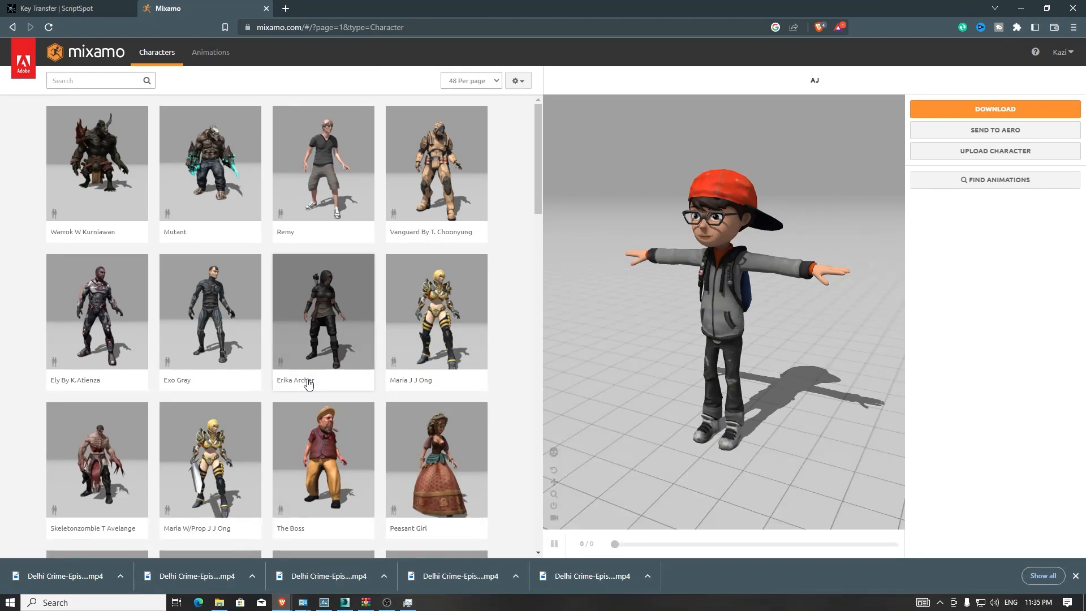
- Find and select the AJ character in the Mixamo characters list
scroll(309, 384, down, 5)
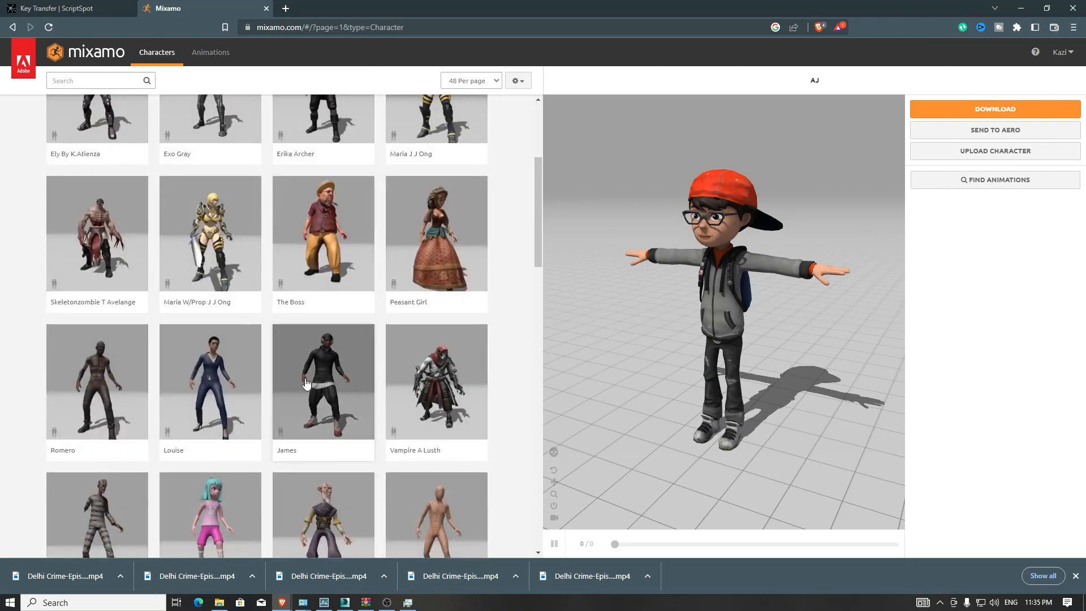
scroll(317, 442, down, 4)
scroll(243, 453, down, 3)
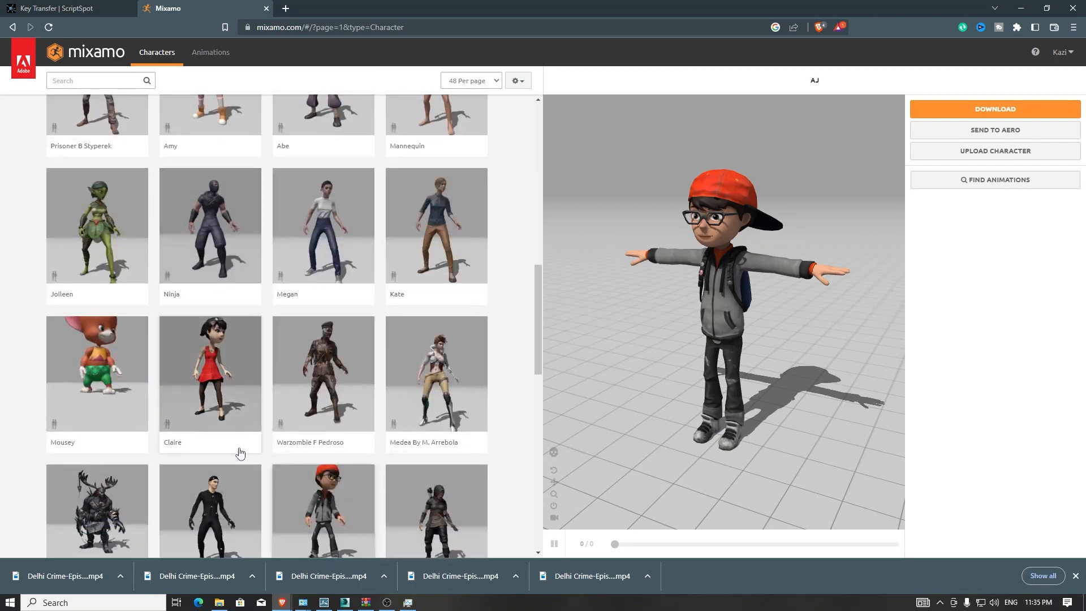
scroll(241, 449, down, 4)
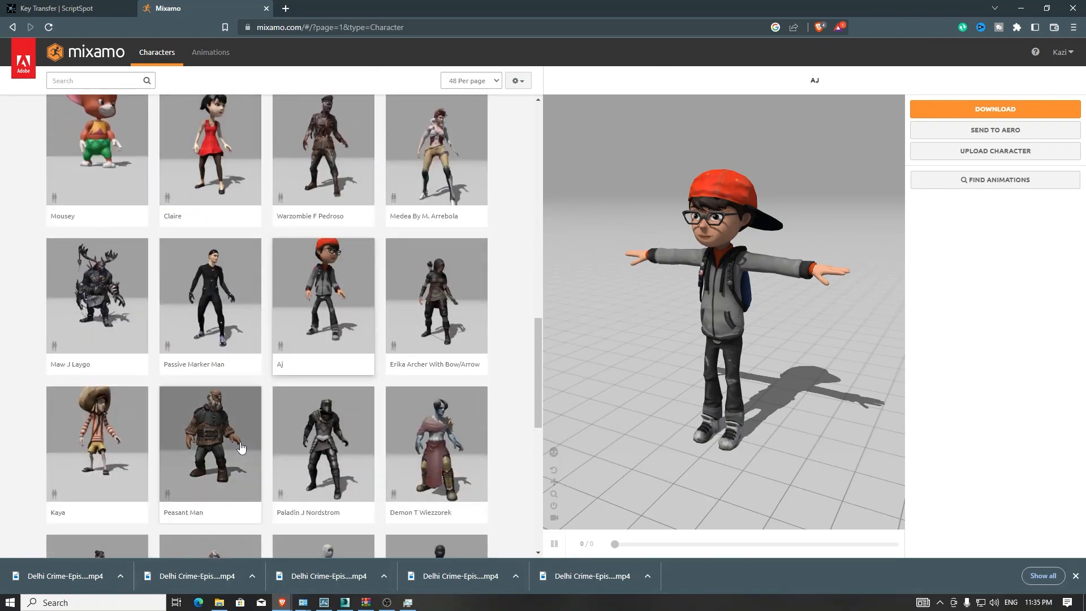
scroll(239, 447, down, 5)
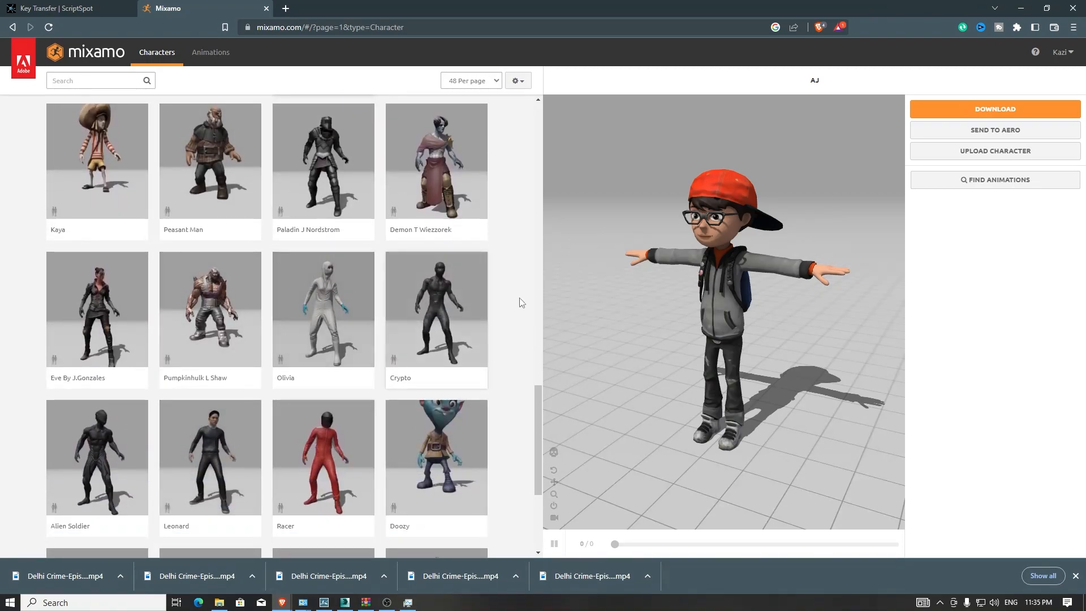
scroll(241, 271, up, 4)
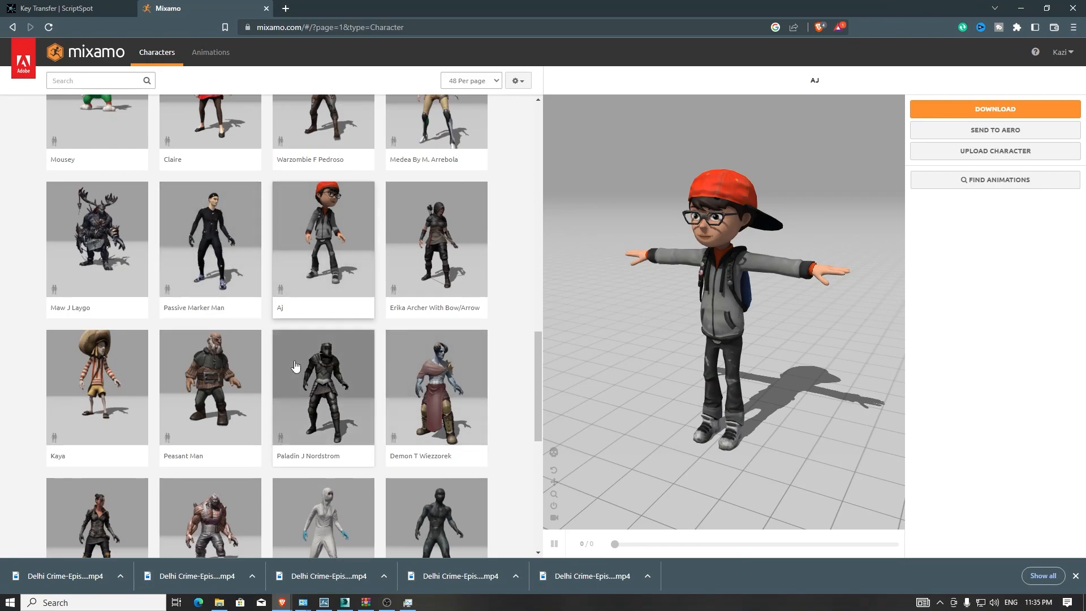
click(351, 248)
click(754, 207)
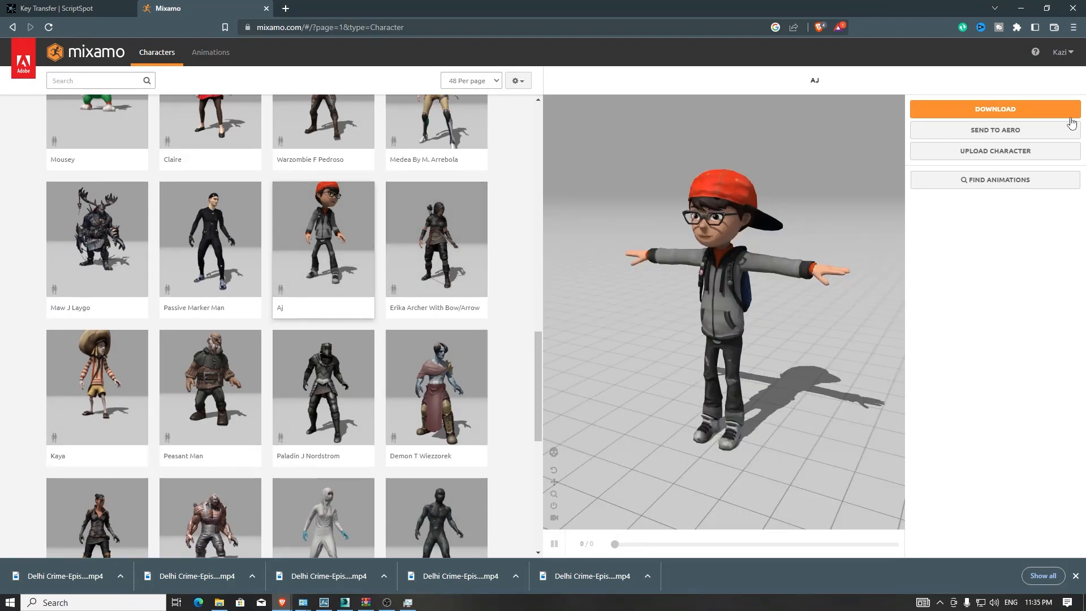
- Search the Mixamo animations for dance
click(213, 52)
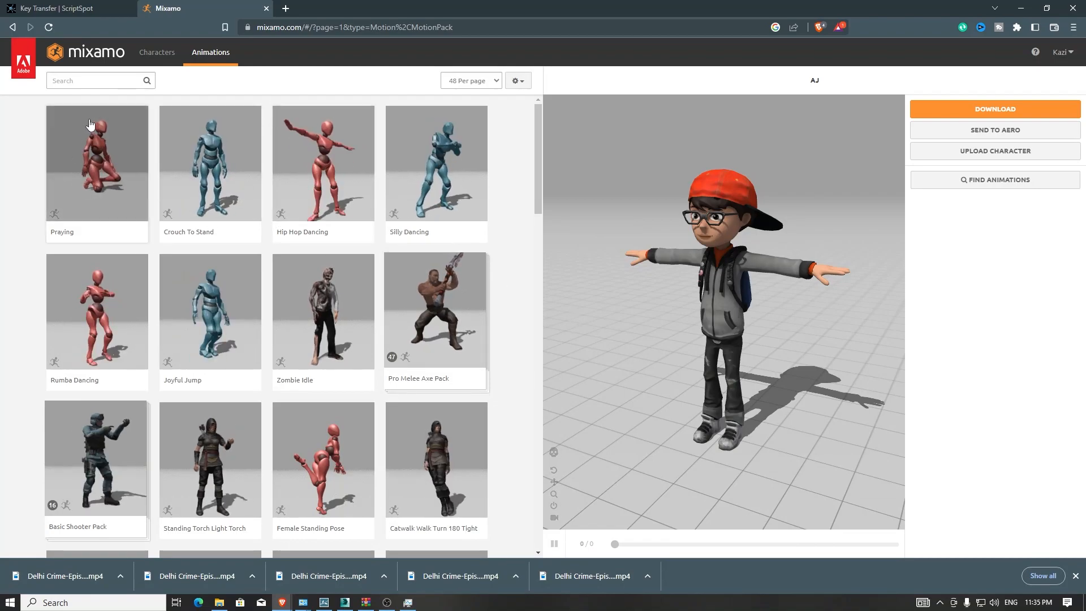
click(102, 78)
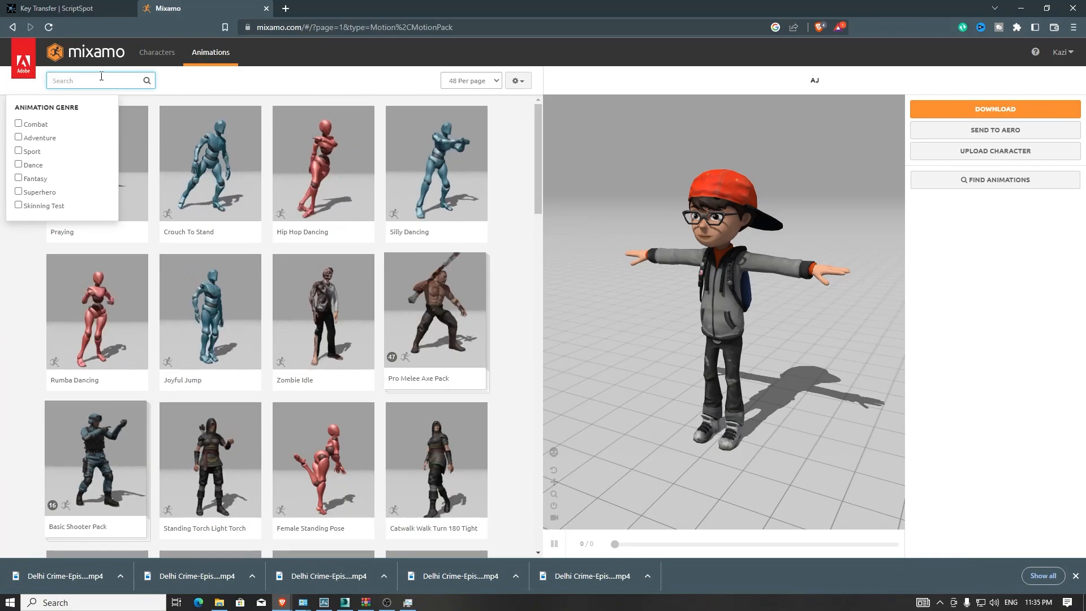
text(dance)
key(Return)
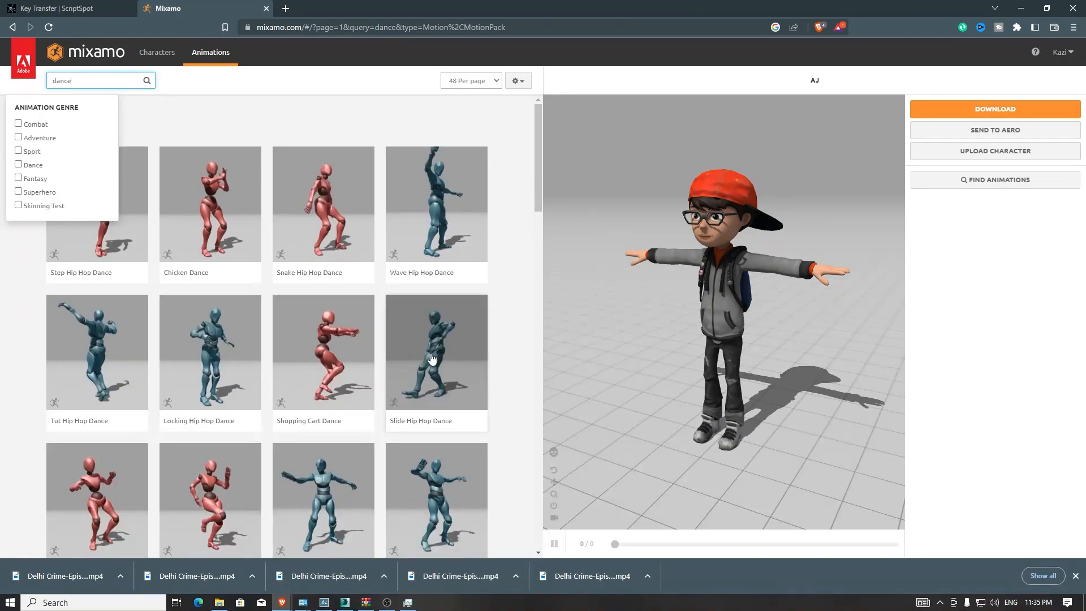
- Apply the Locking Hip Hop Dance animation to the AJ character
click(210, 364)
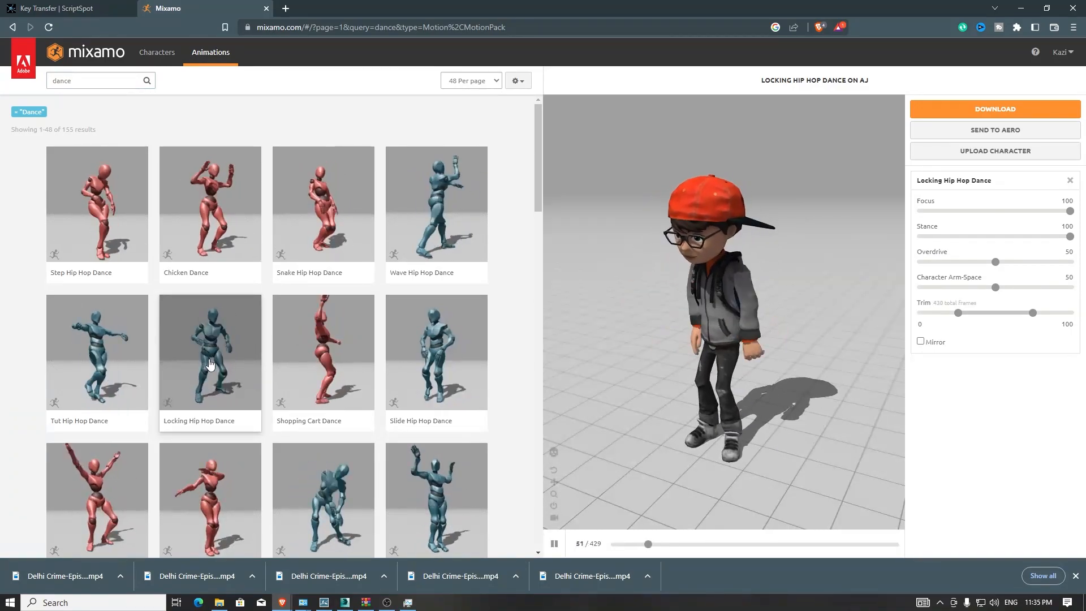
drag(700, 341, 737, 348)
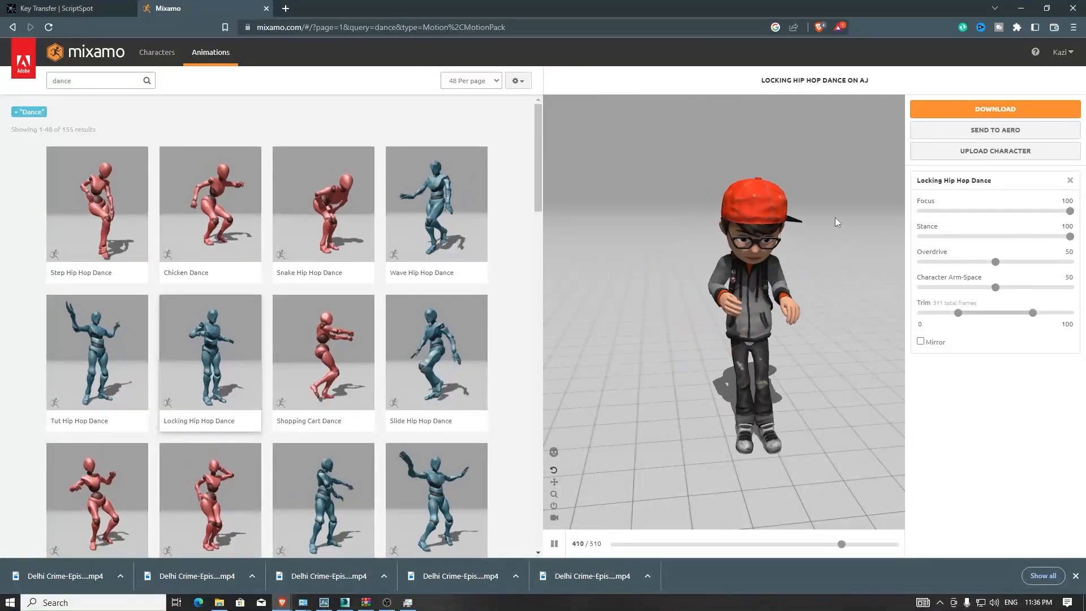
click(990, 116)
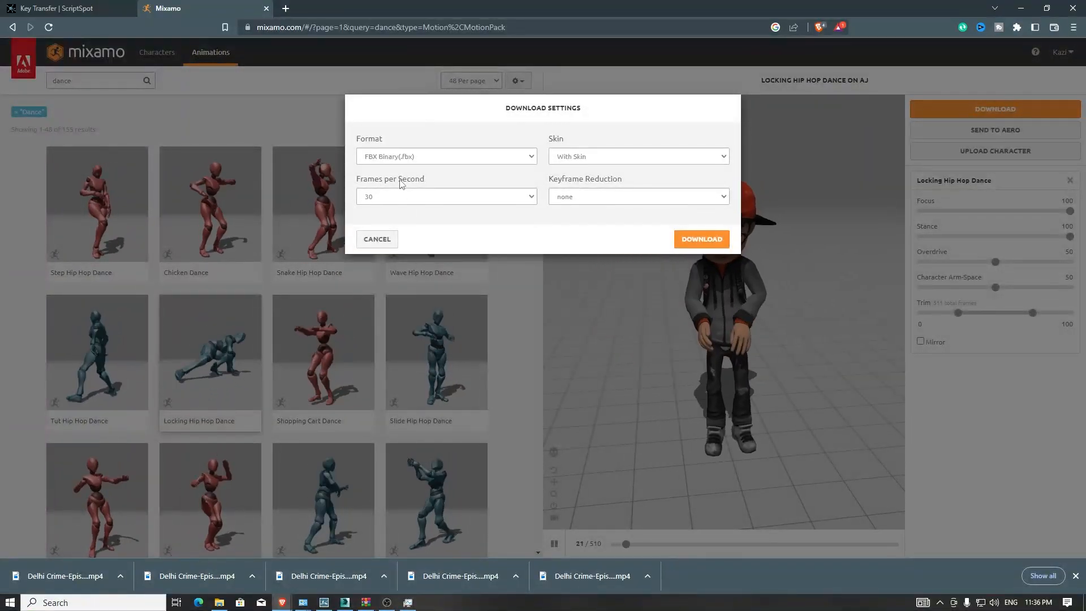
click(702, 238)
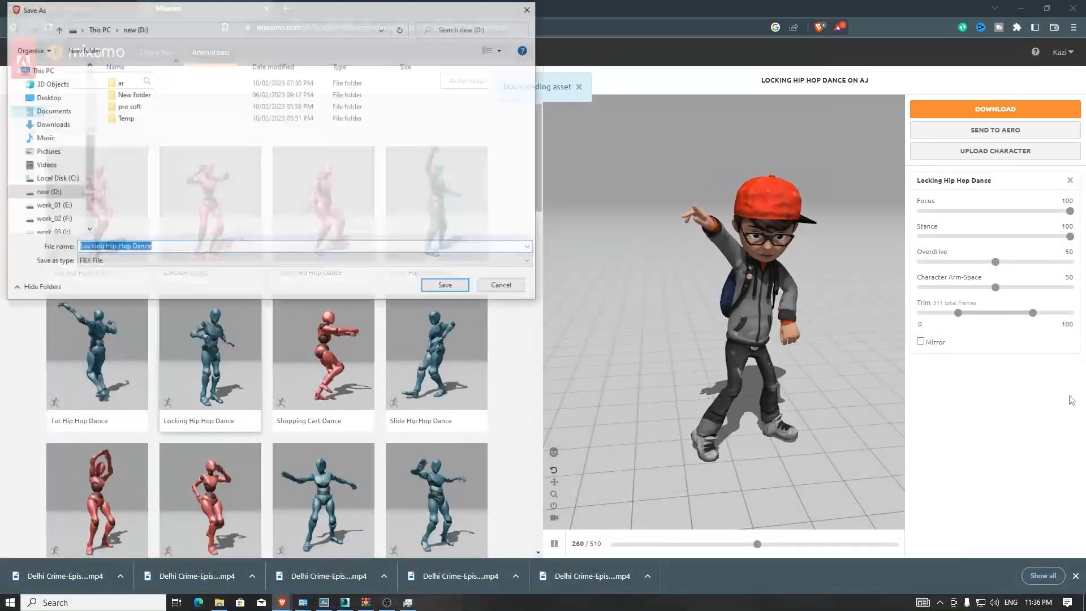
click(515, 287)
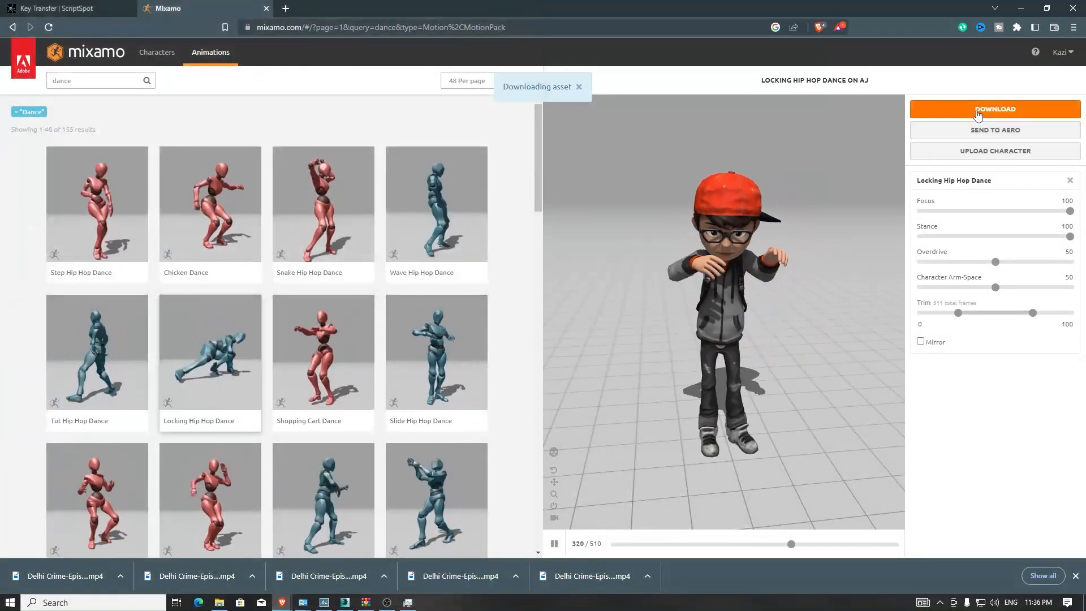
- Download the animation in FBX 7.4 (.fbx) format with skin at 30 frames per second
click(978, 115)
click(478, 157)
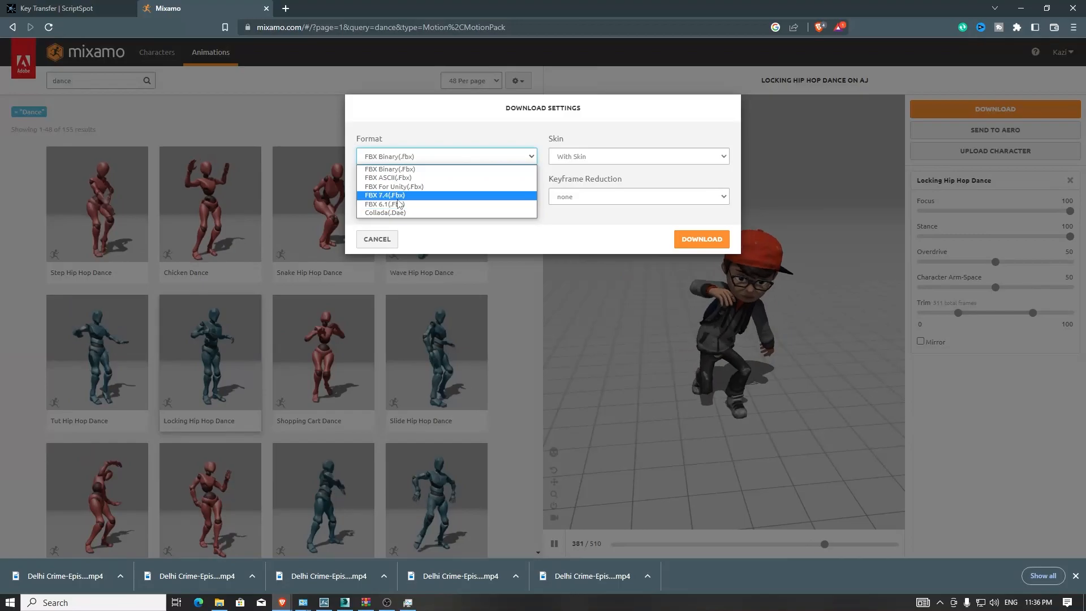
click(396, 195)
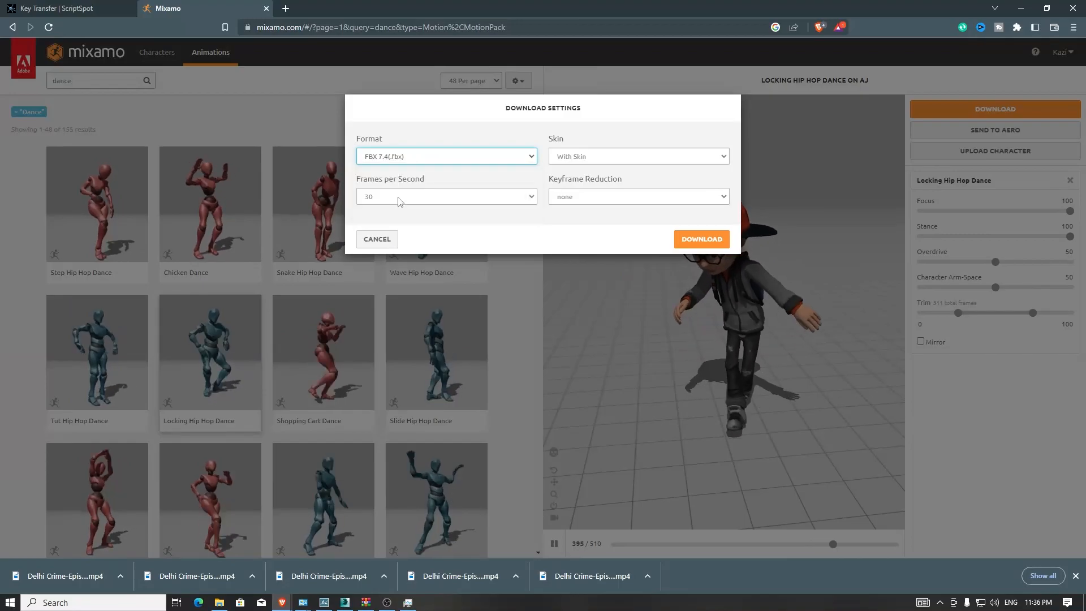
click(716, 240)
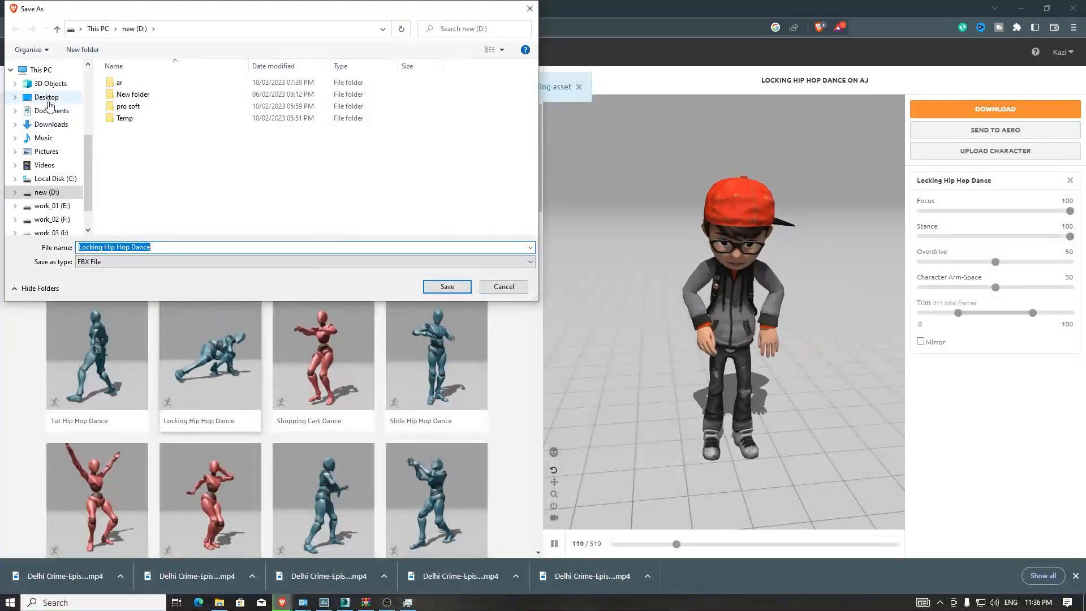
- Navigate to Desktop > Lumion Tutorial > character animation and delete the existing files there
click(49, 102)
double_click(136, 82)
double_click(141, 82)
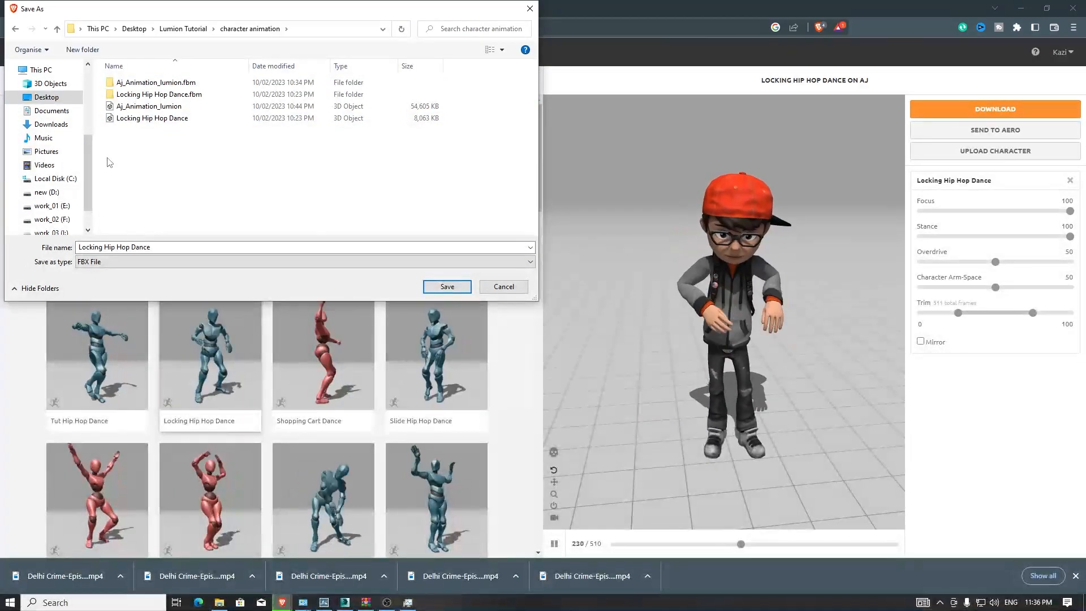
click(161, 83)
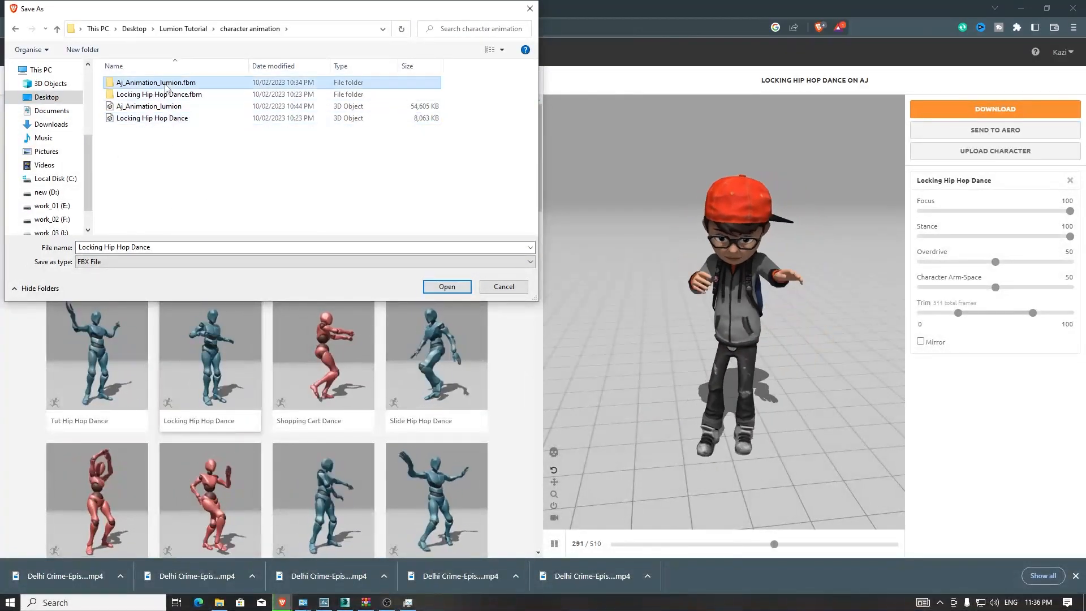
key(Delete)
click(168, 87)
key(Delete)
click(164, 94)
key(Delete)
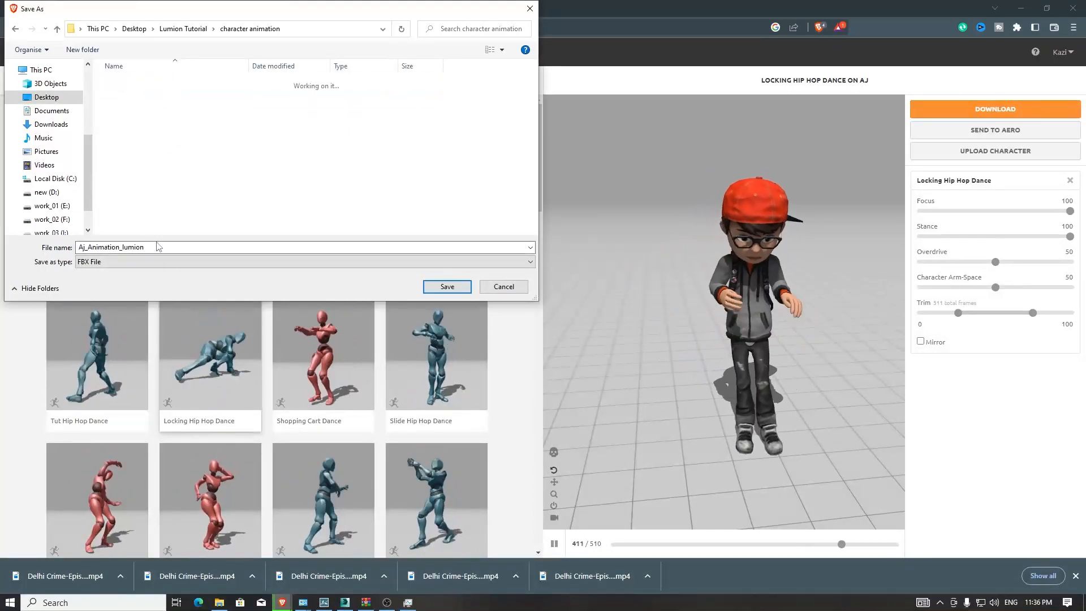
- Save the downloaded file as Aj
double_click(196, 248)
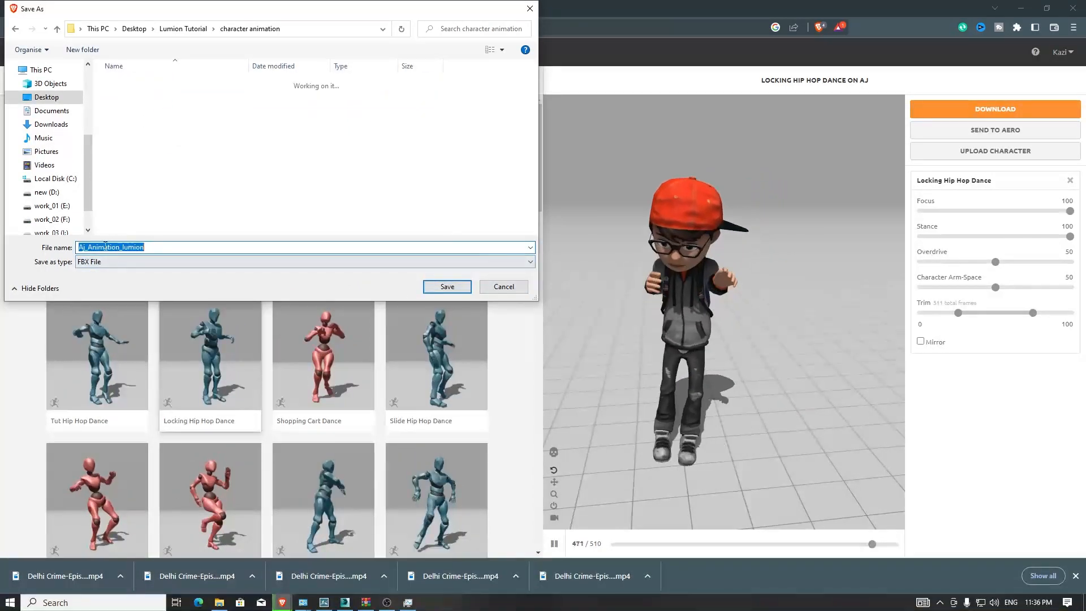
text(Aj)
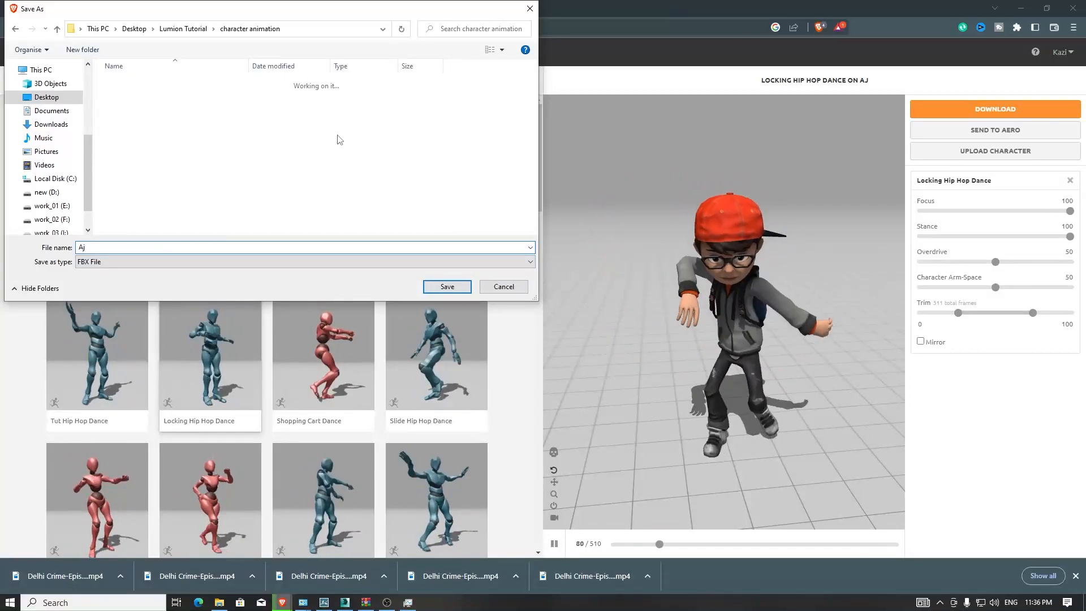
click(463, 285)
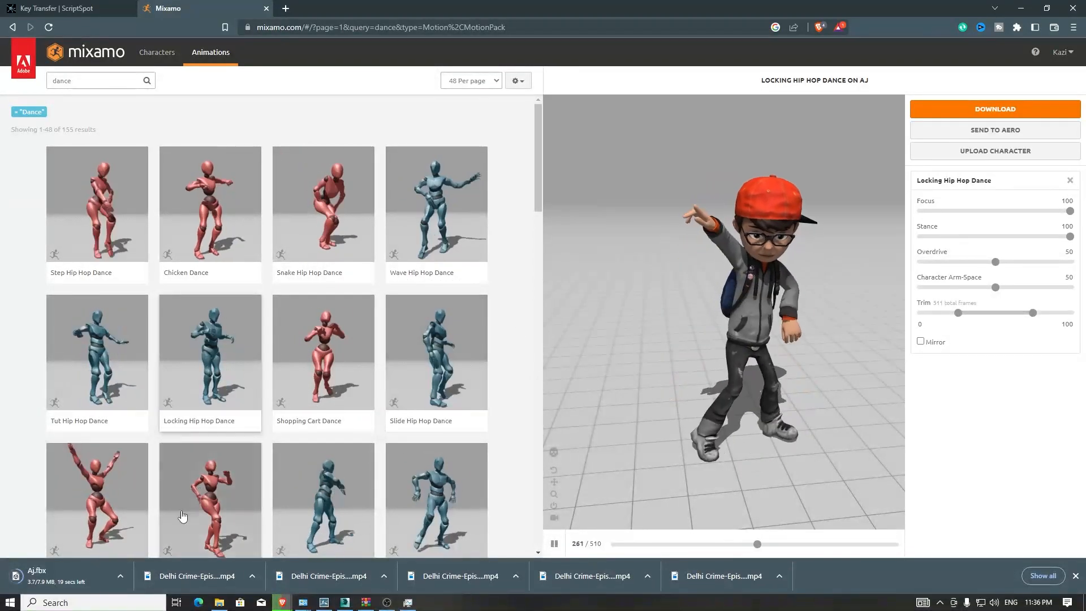
click(344, 603)
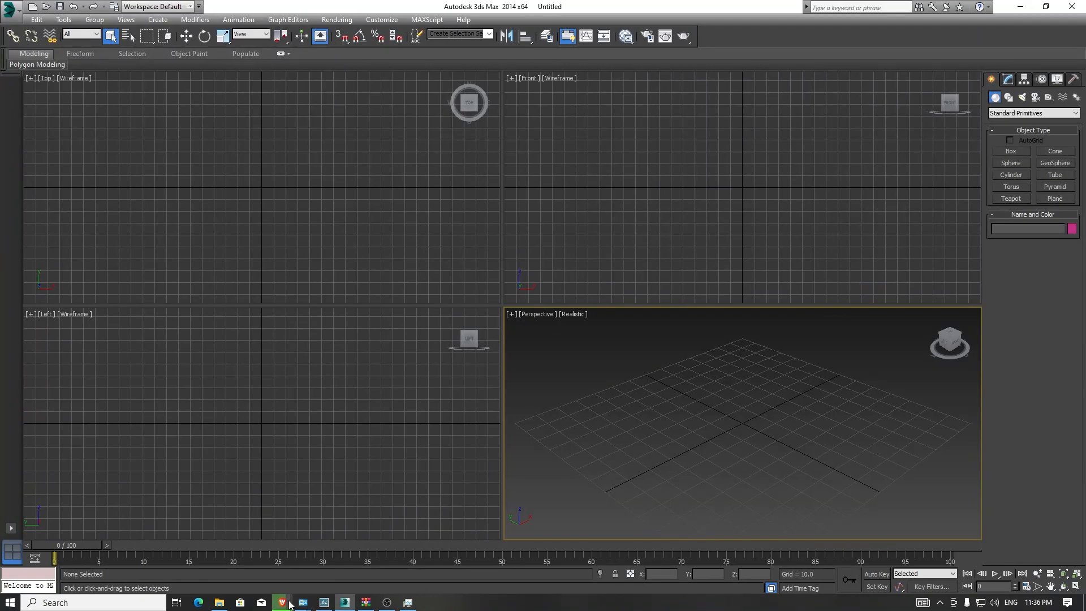
click(223, 557)
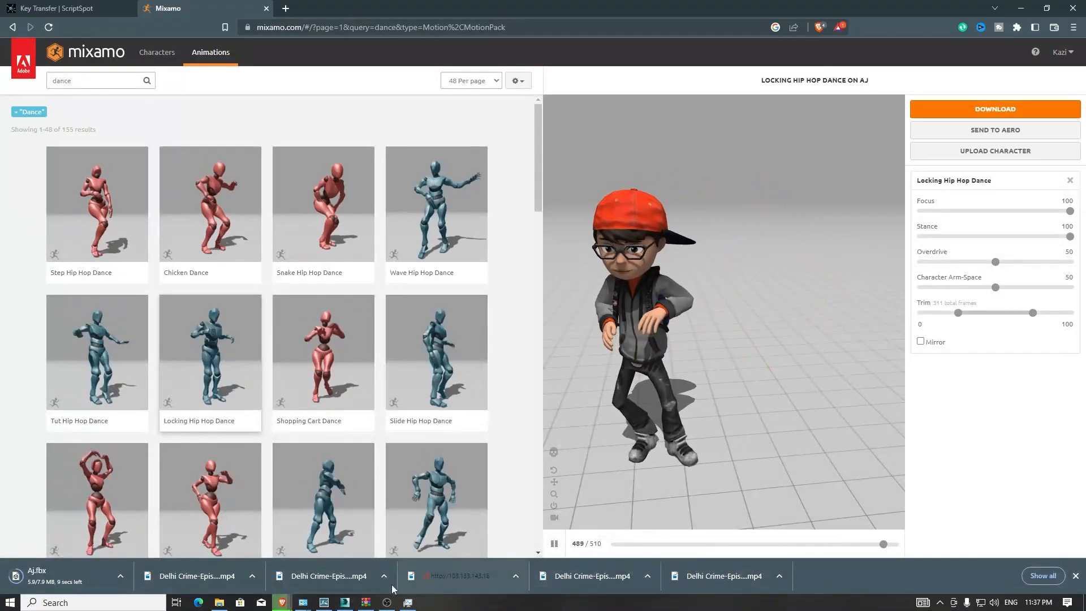
- Switch from the browser to 3ds Max
click(345, 603)
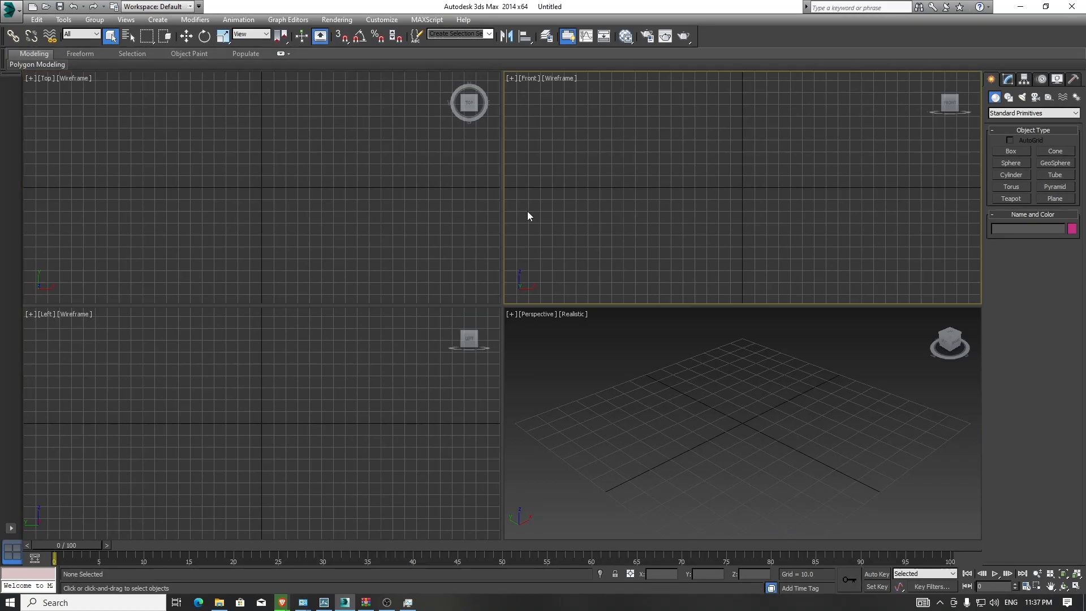
click(313, 392)
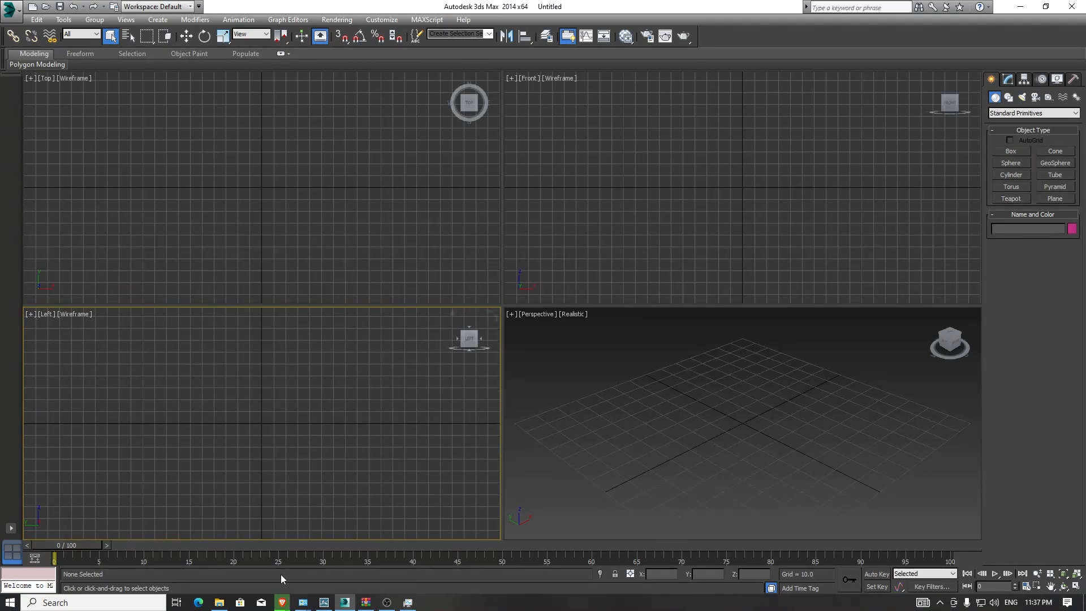
mouse_move(282, 602)
click(232, 562)
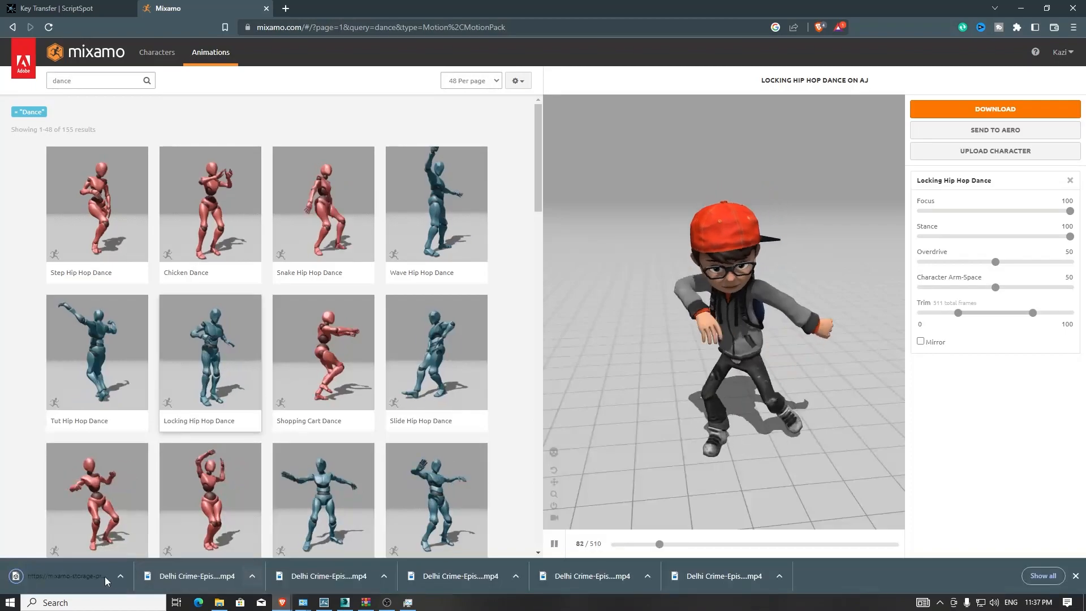
click(345, 602)
- Import Aj.fbx from Desktop > Lumion Tutorial > character animation with the default FBX import settings
click(10, 10)
click(49, 165)
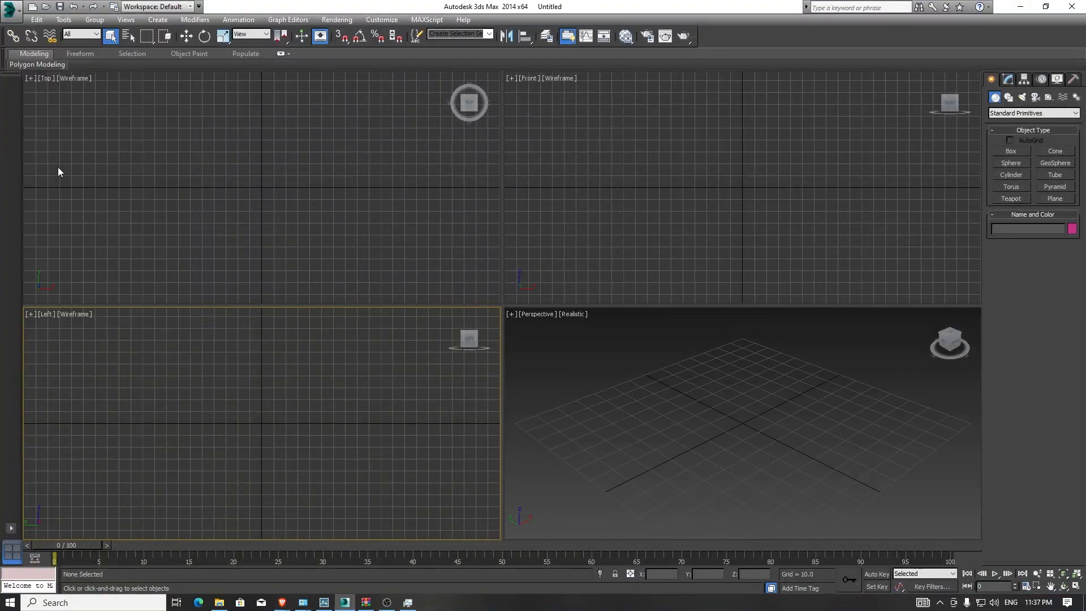
click(33, 113)
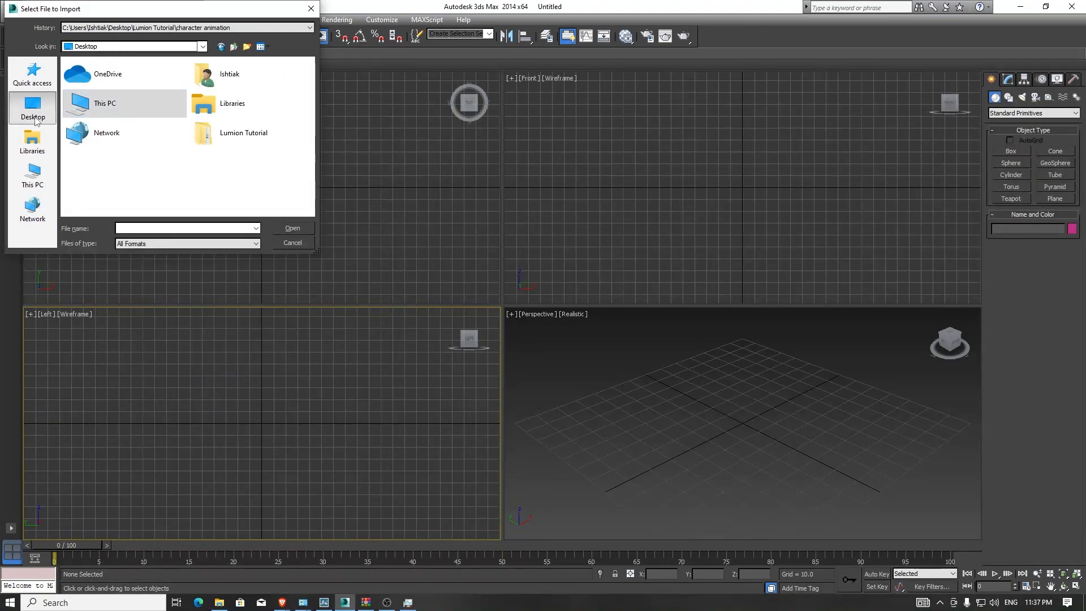
double_click(223, 132)
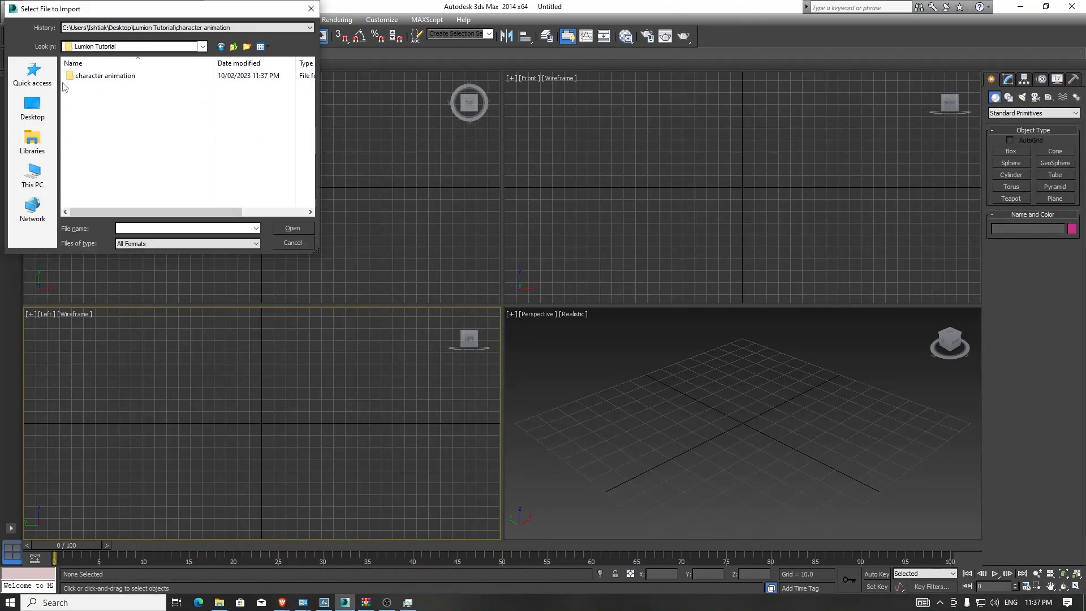
double_click(98, 79)
click(98, 79)
click(292, 228)
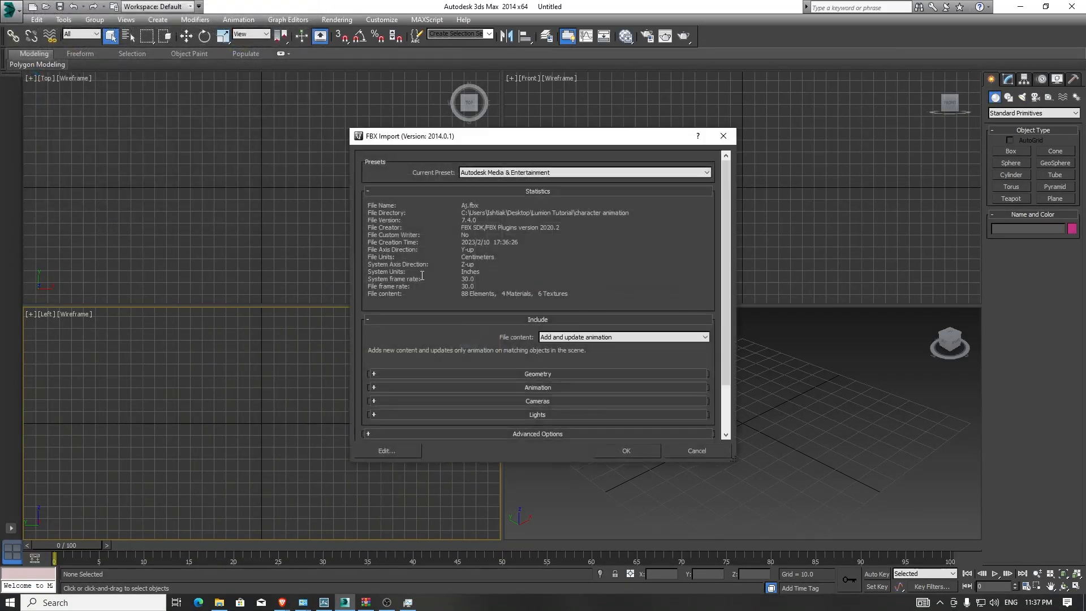
click(649, 453)
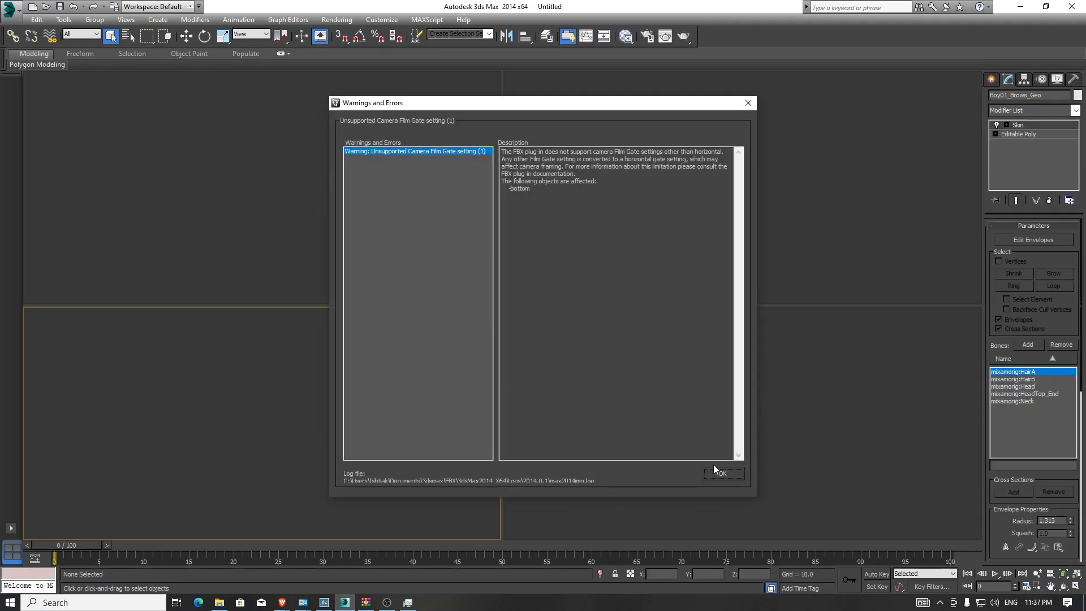
click(722, 472)
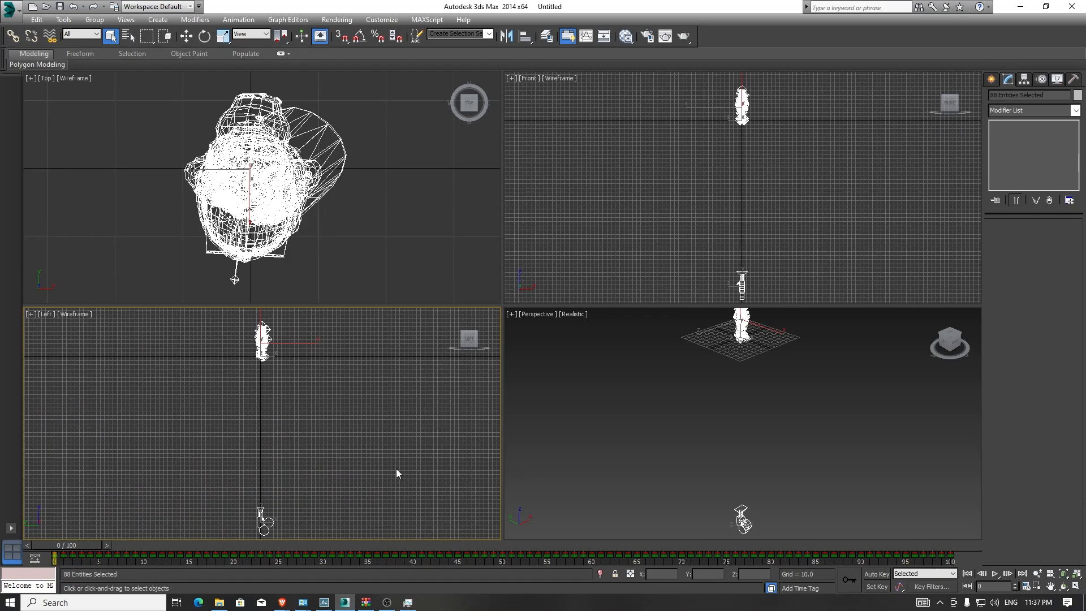
- Select and delete the imported camera below the character
click(805, 470)
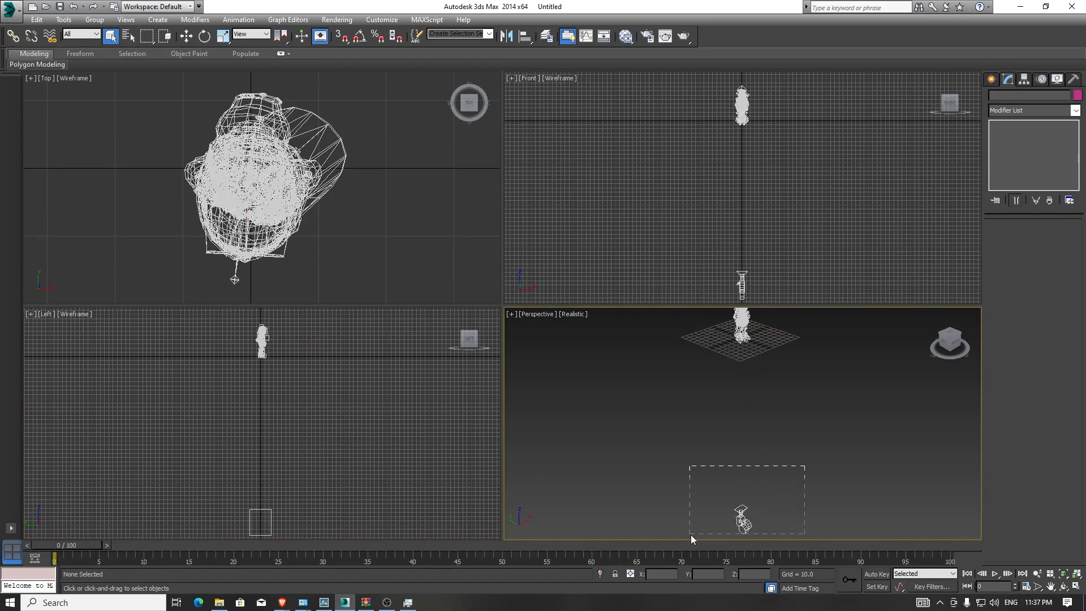
drag(691, 535, 691, 535)
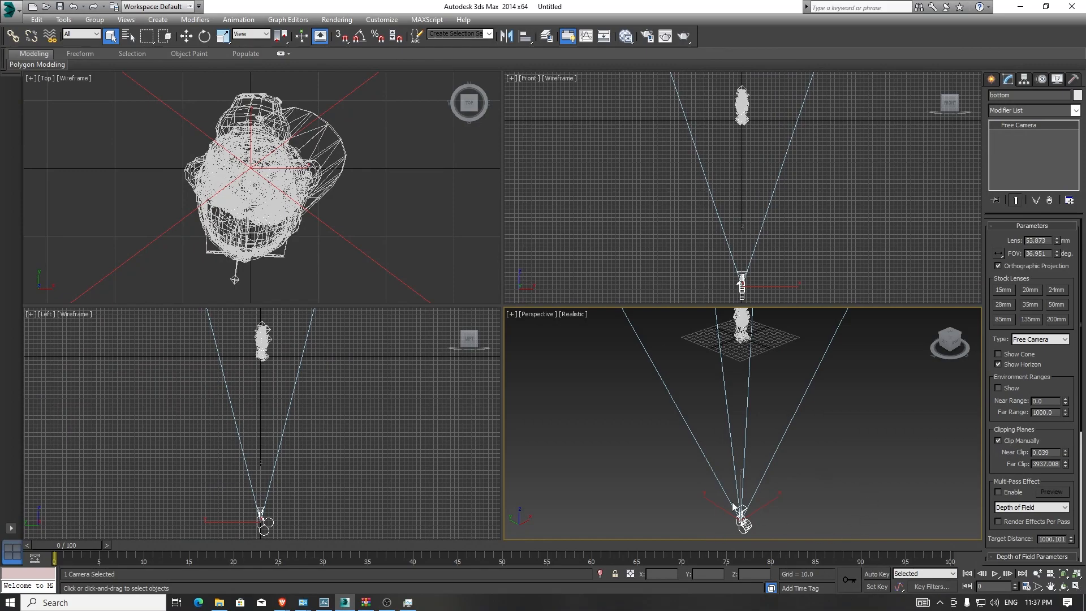
key(Delete)
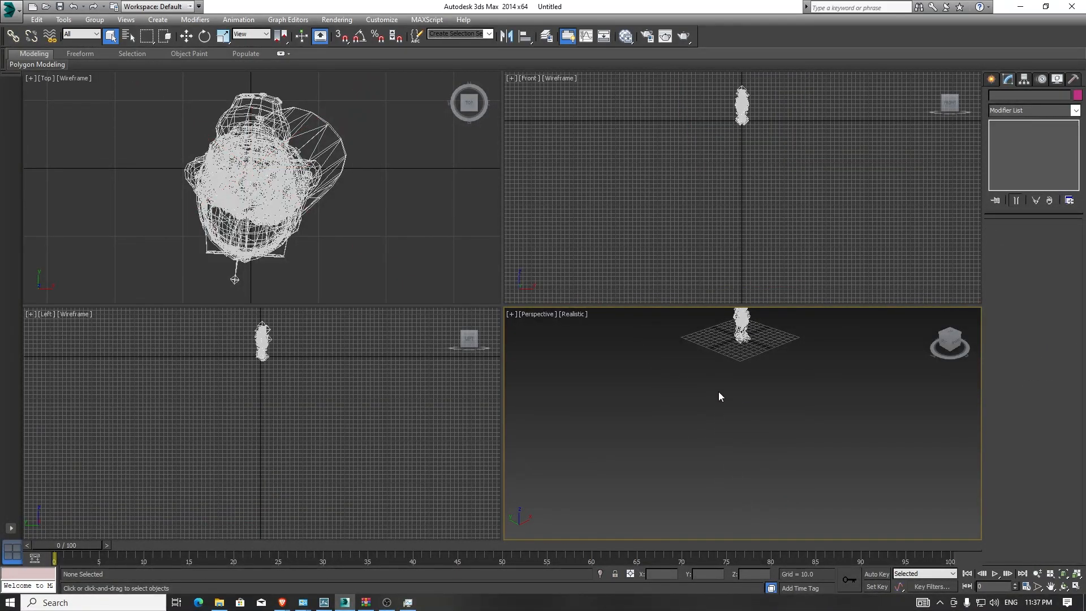
- Maximize the perspective viewport around the character and delete two stray helper objects near it
key(z)
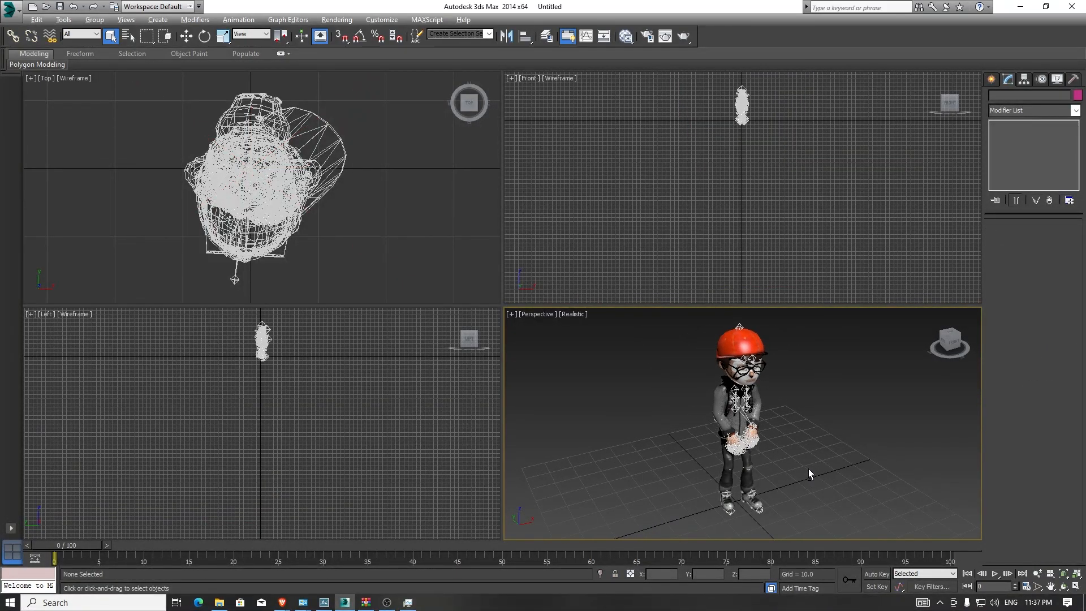
key(alt+w)
alt+middle_drag(375, 413, 679, 463)
middle_drag(499, 200, 502, 304)
scroll(501, 303, up, 8)
click(502, 303)
key(Delete)
click(559, 208)
key(Delete)
- Zoom in on the character's face and delete another stray helper object in front of it
middle_drag(618, 257, 543, 330)
scroll(543, 330, down, 6)
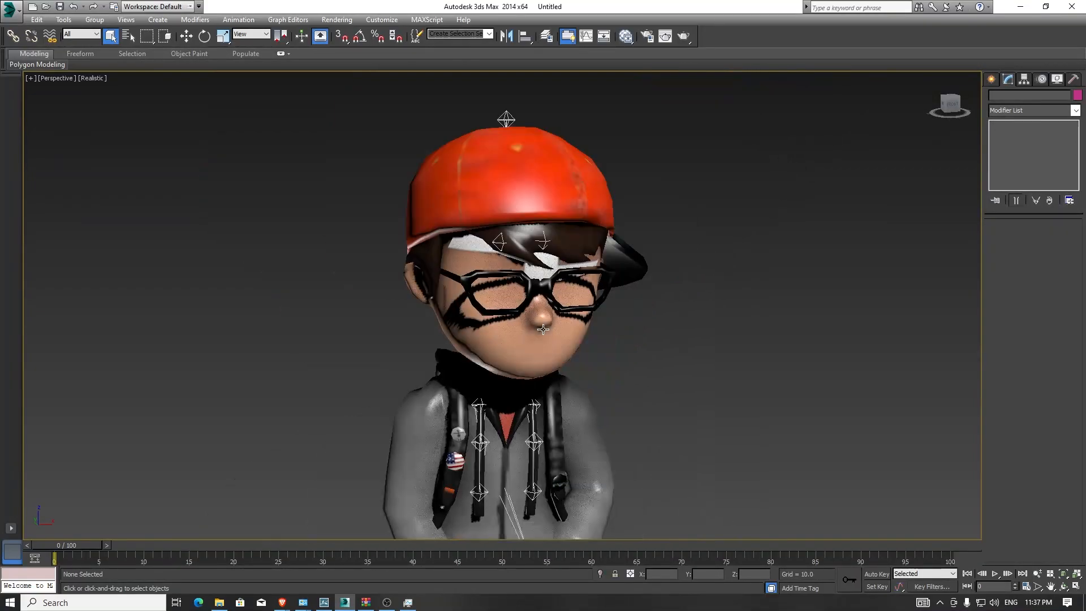
scroll(541, 245, up, 6)
click(549, 277)
key(Delete)
scroll(549, 278, down, 10)
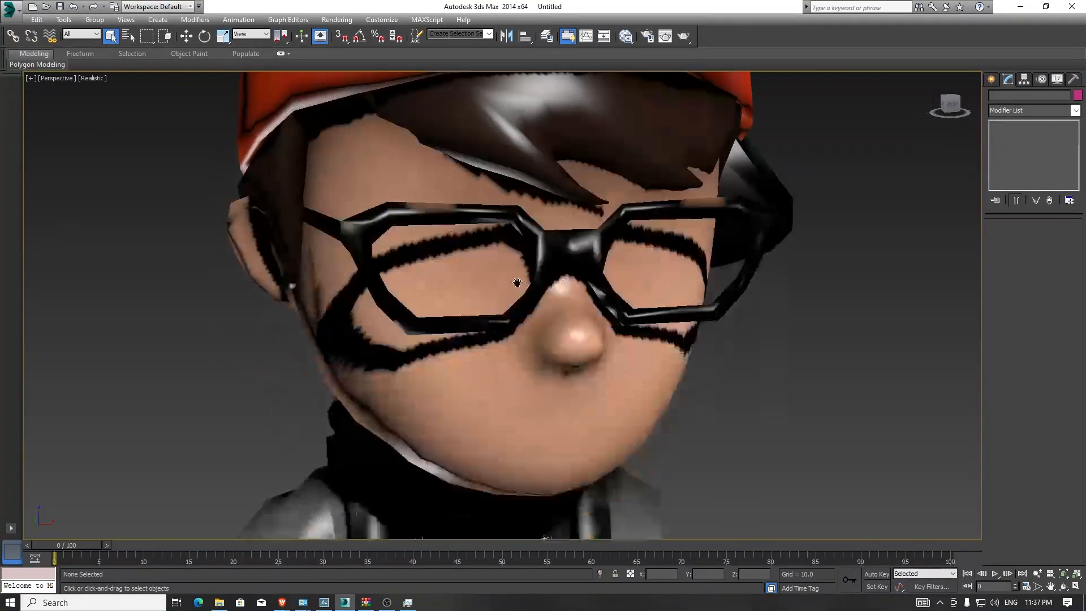
scroll(527, 316, up, 2)
middle_drag(605, 470, 535, 404)
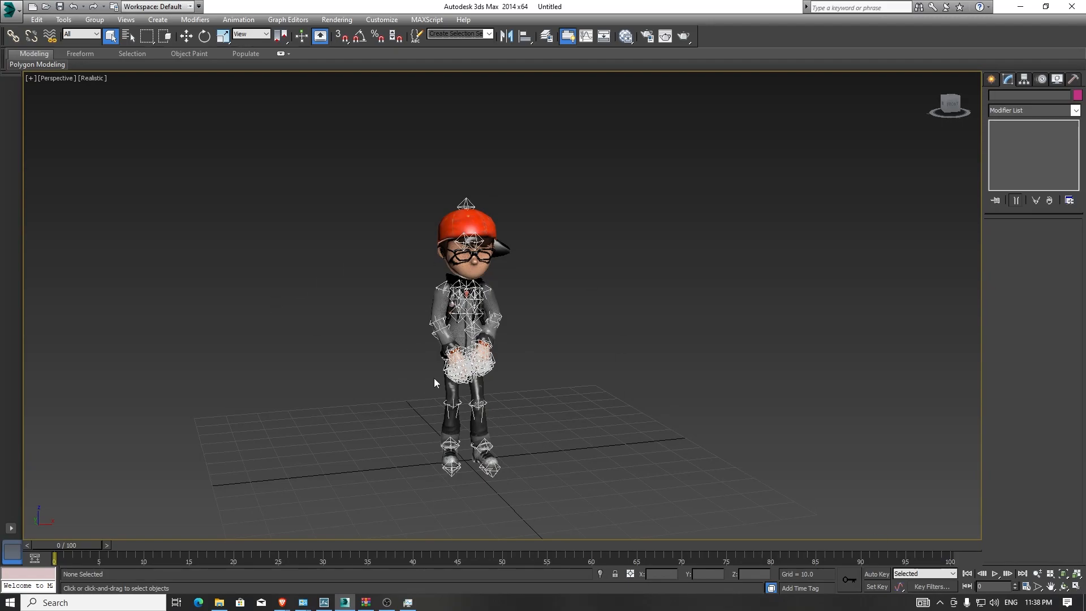
- Play the animation, extend the timeline end to frame 178 and scrub through the dance
key(slash)
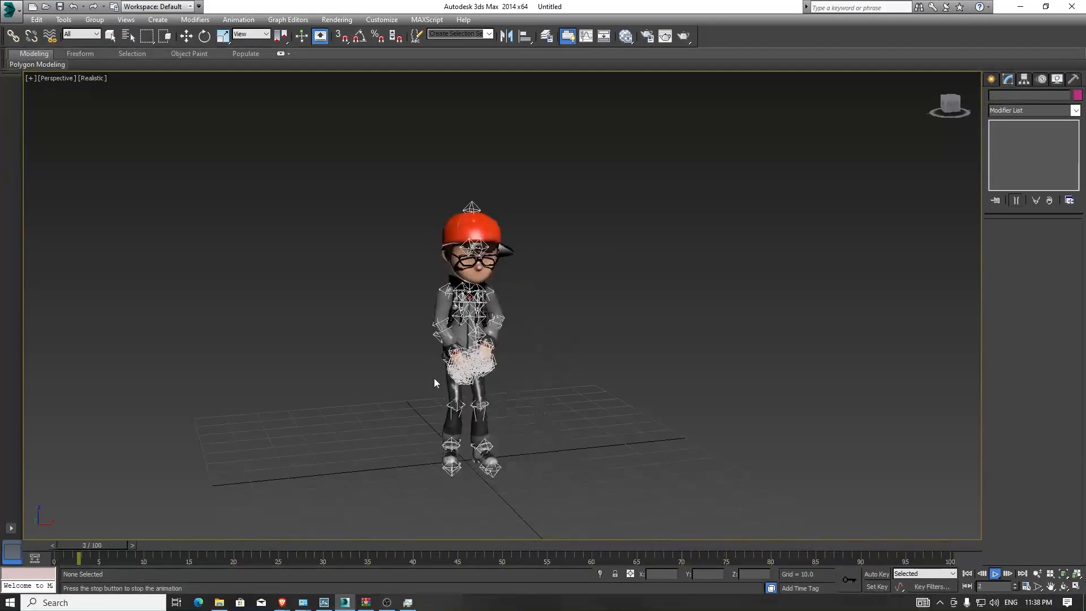
click(516, 547)
ctrl+alt+right_drag(830, 553, 137, 563)
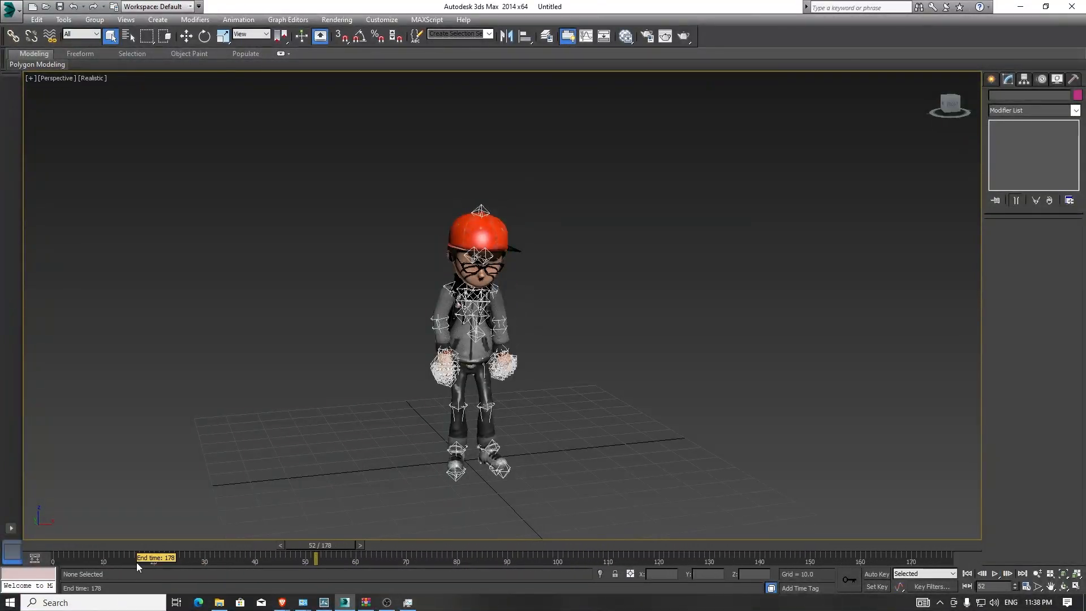
drag(345, 547, 163, 547)
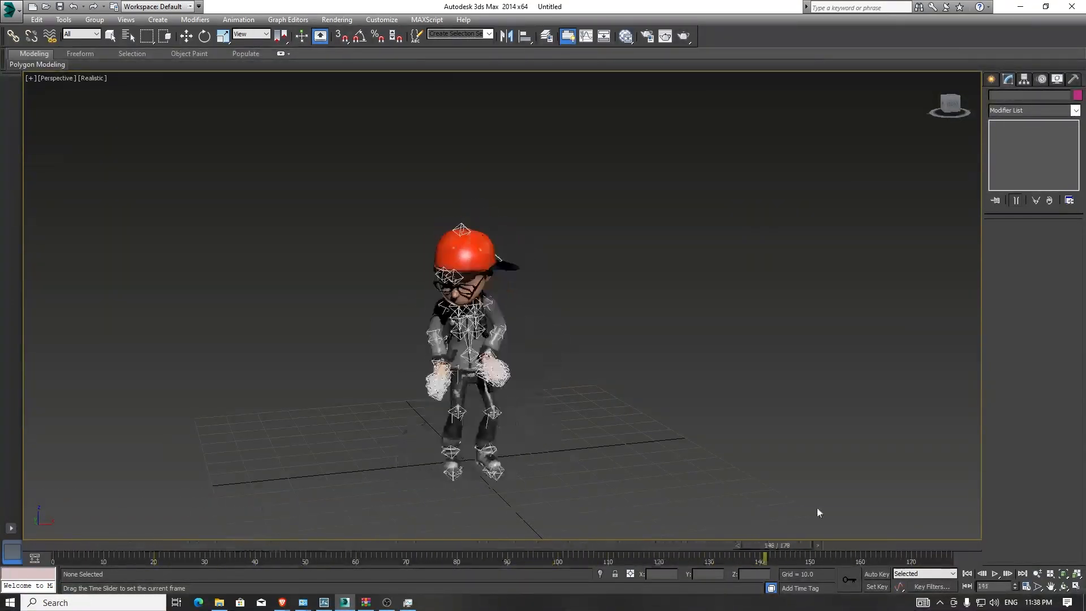
drag(512, 546, 0, 534)
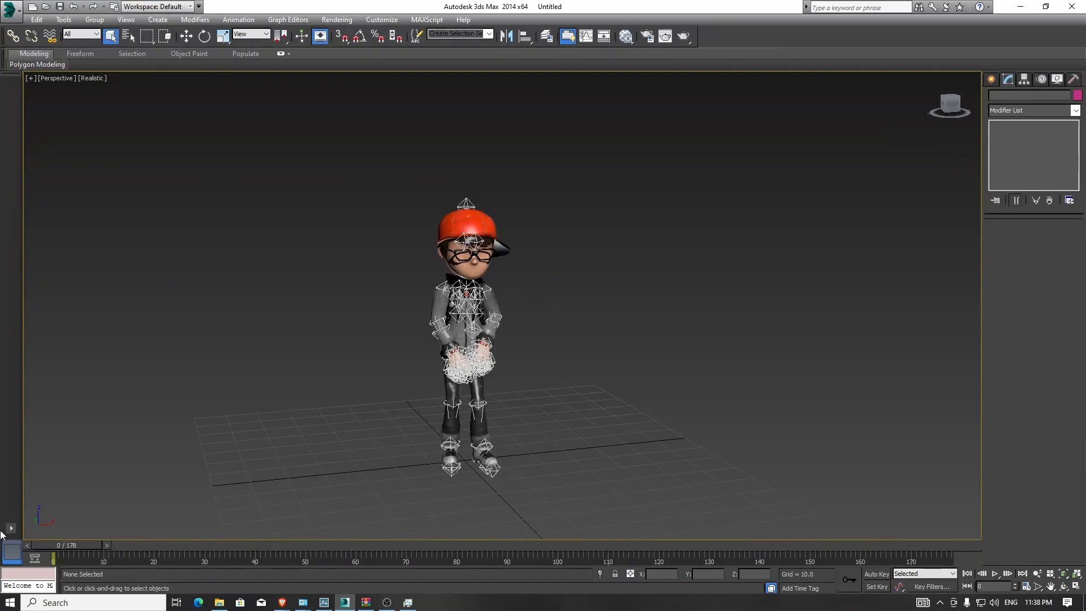
click(560, 546)
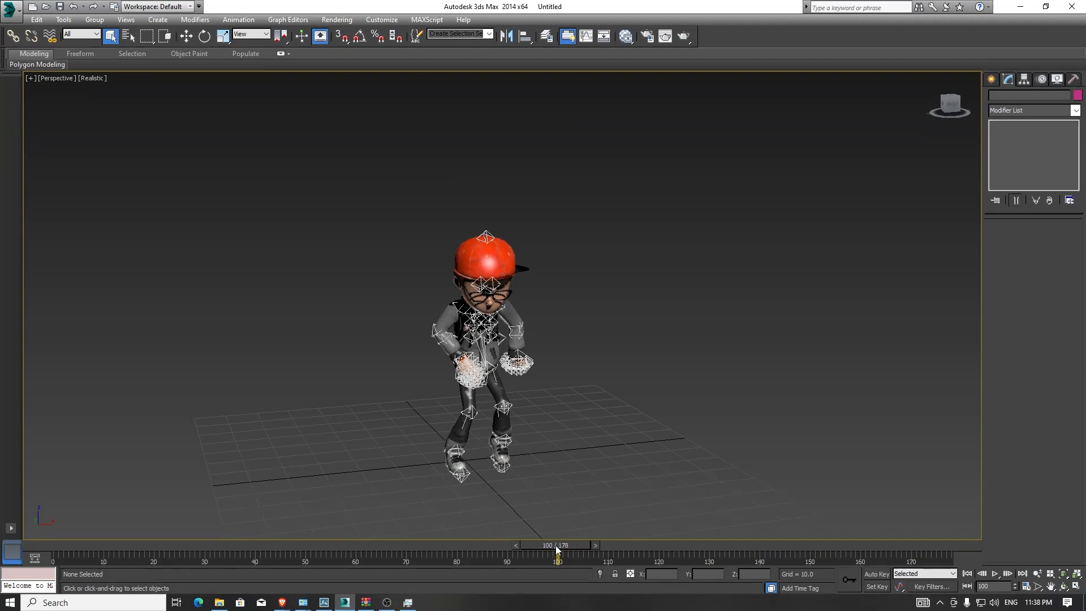
drag(558, 549, 969, 546)
key(q)
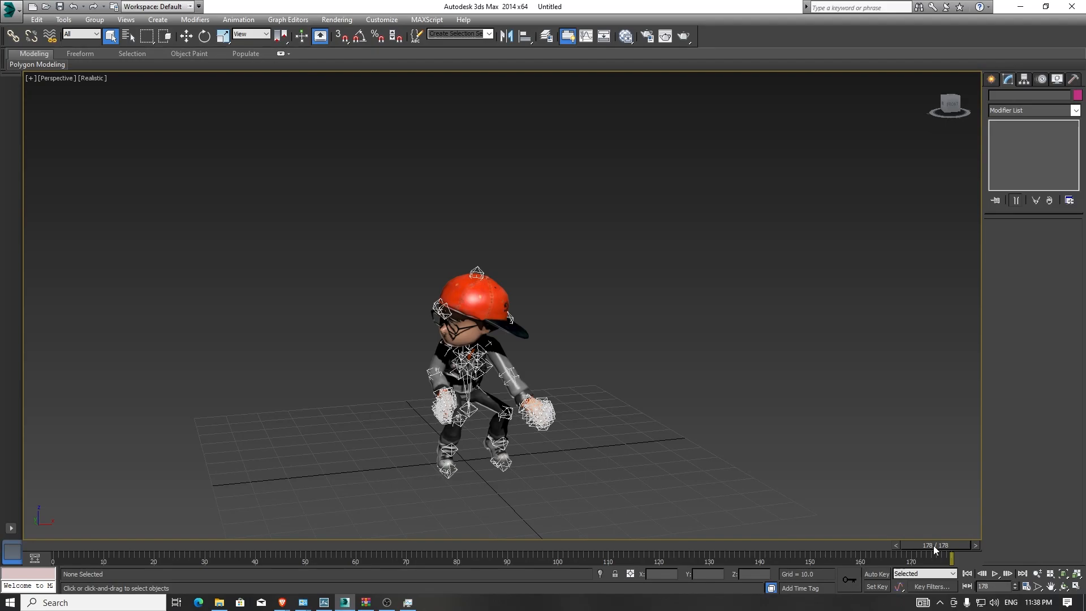
- Set the time configuration frame rate to PAL and the end time to 100
right_click(995, 574)
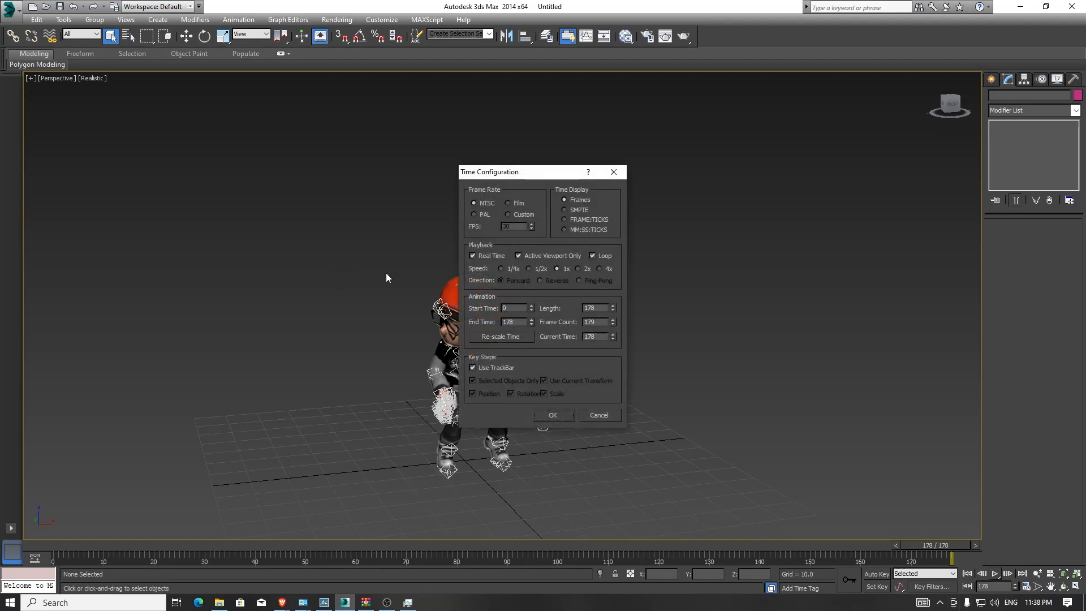
click(475, 214)
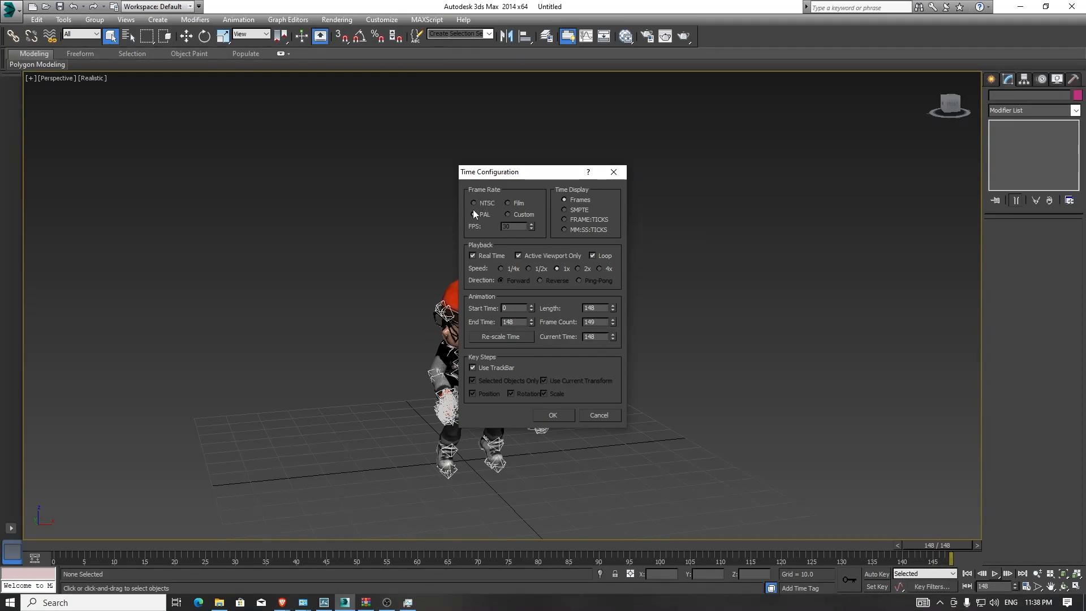
double_click(521, 322)
text(100)
key(Return)
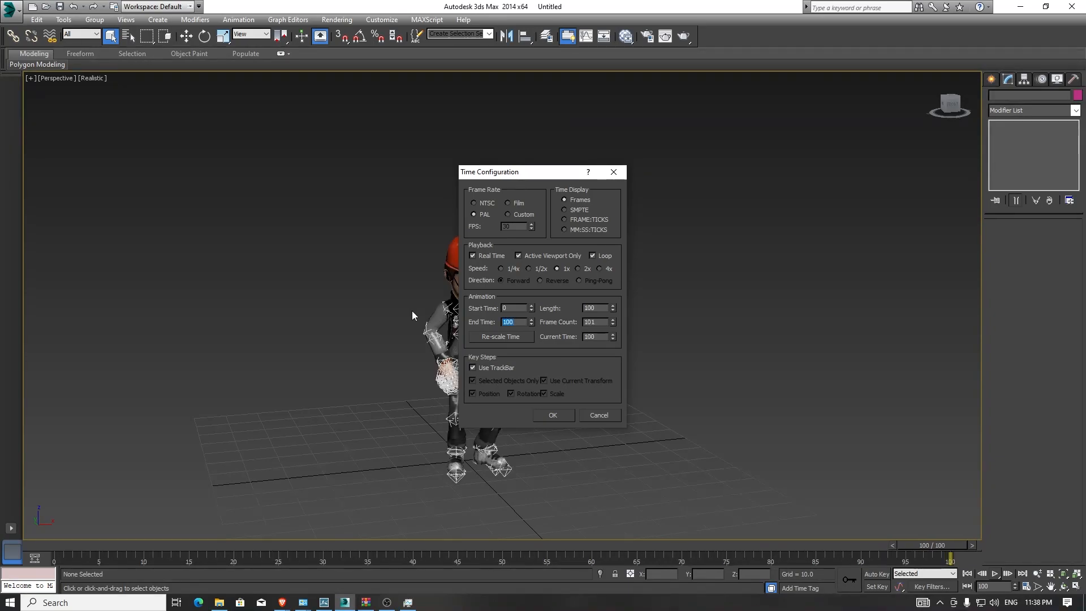
click(568, 417)
right_click(996, 574)
click(546, 415)
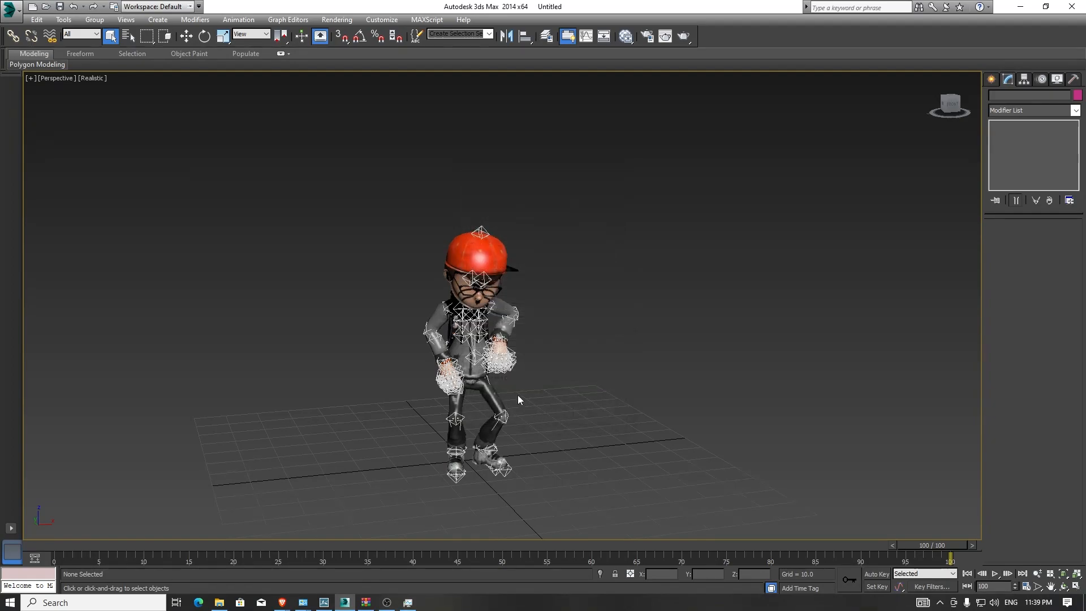
- Set the selection filter to Geometry and select the character's body mesh
click(510, 308)
alt+middle_drag(656, 352, 626, 386)
key(w)
drag(507, 451, 689, 408)
right_click(689, 409)
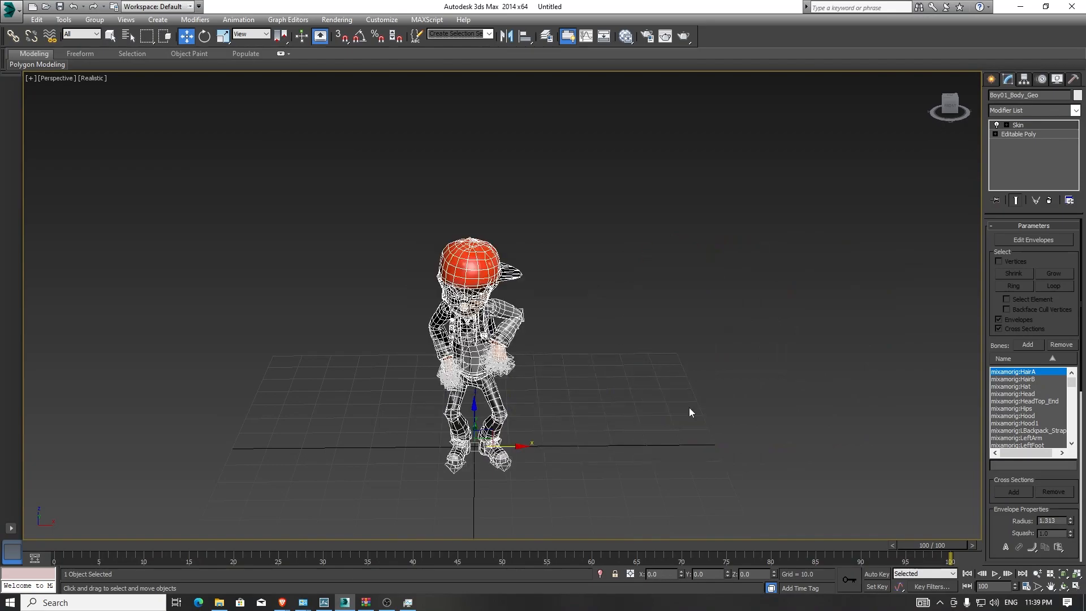
click(353, 414)
click(85, 35)
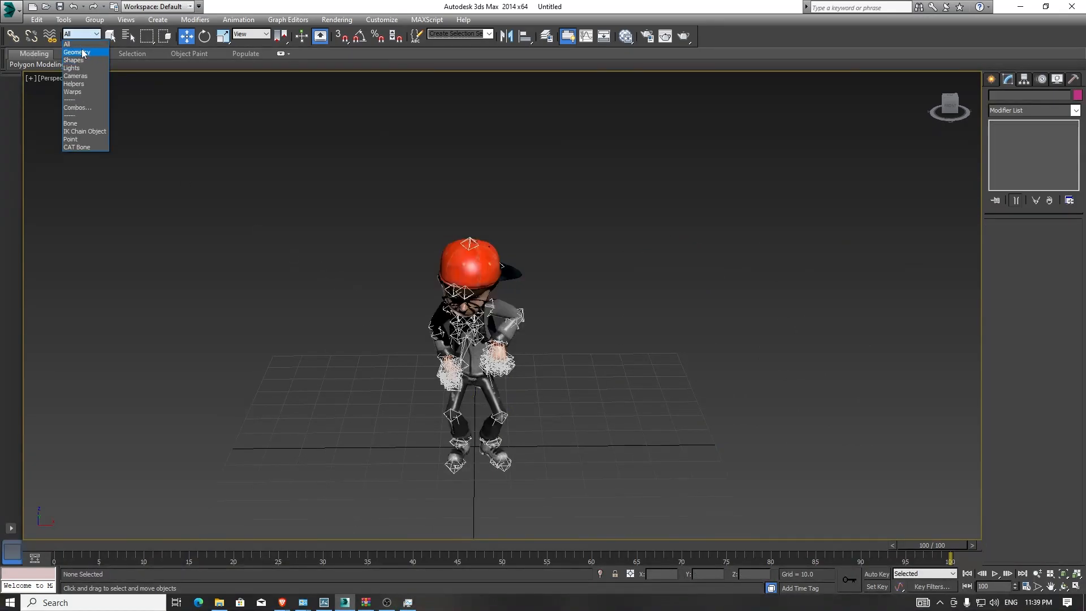
click(79, 52)
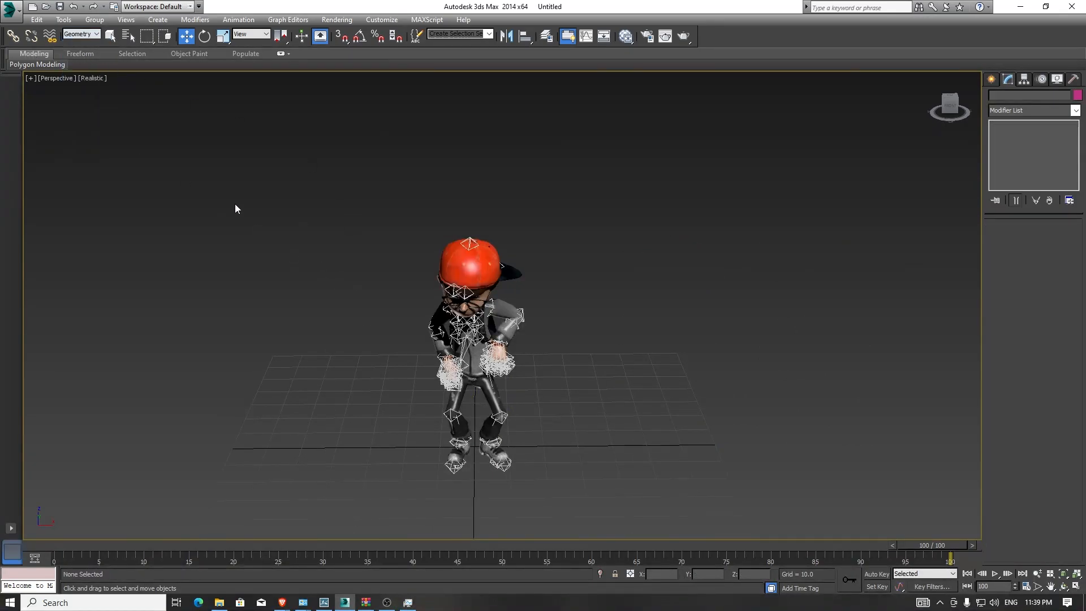
click(503, 317)
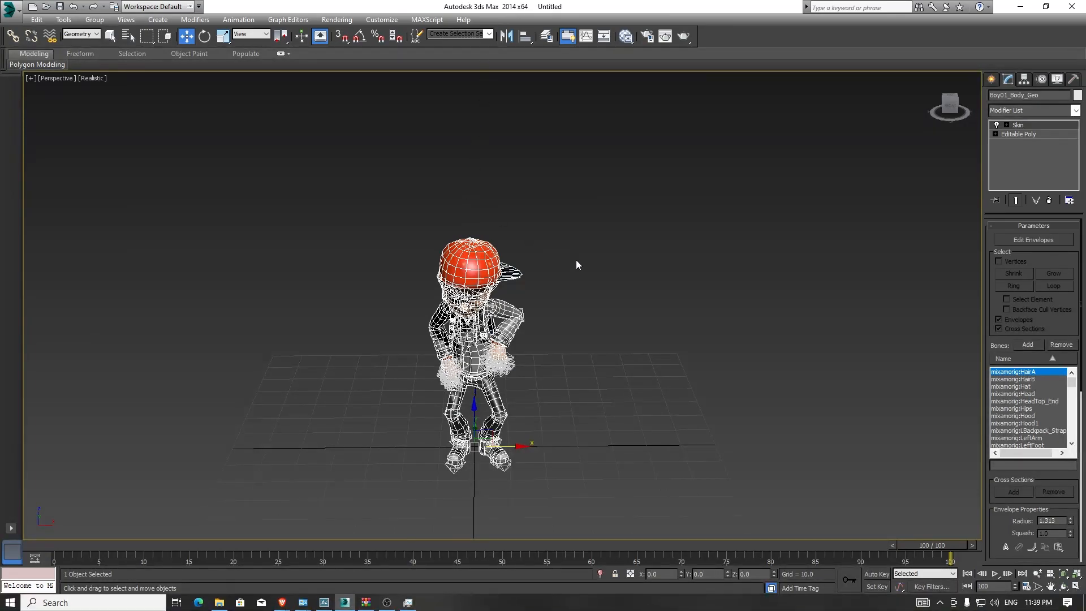
alt+middle_drag(448, 465, 446, 427)
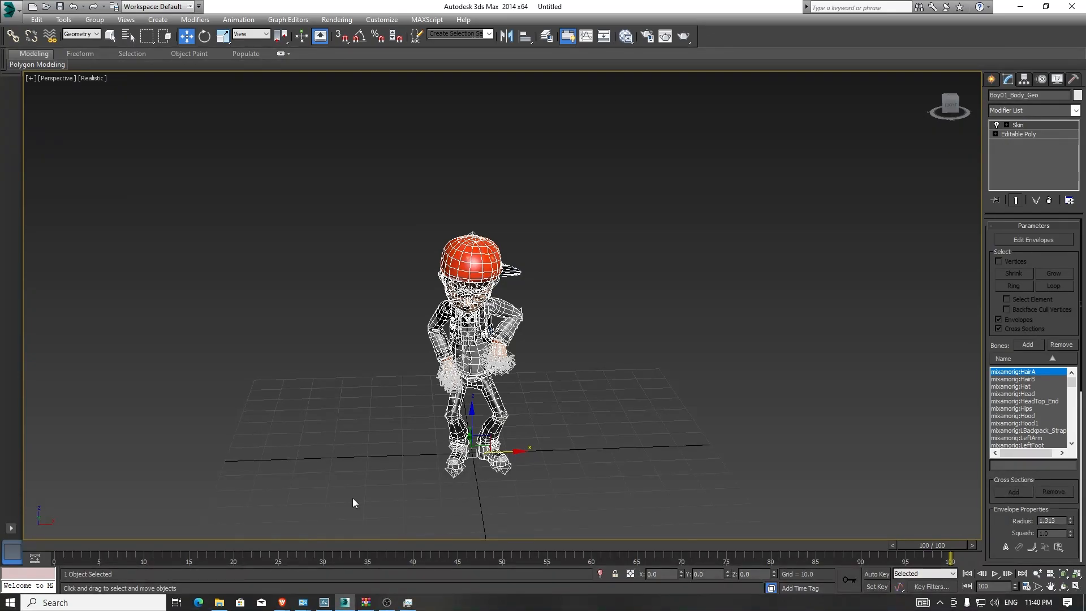
click(208, 38)
click(225, 38)
click(187, 36)
click(204, 37)
click(223, 36)
click(205, 37)
key(w)
- Create a ranged mesh Snapshot of the body with To set to 10 and 100 copies, then try moving the original aside
click(64, 20)
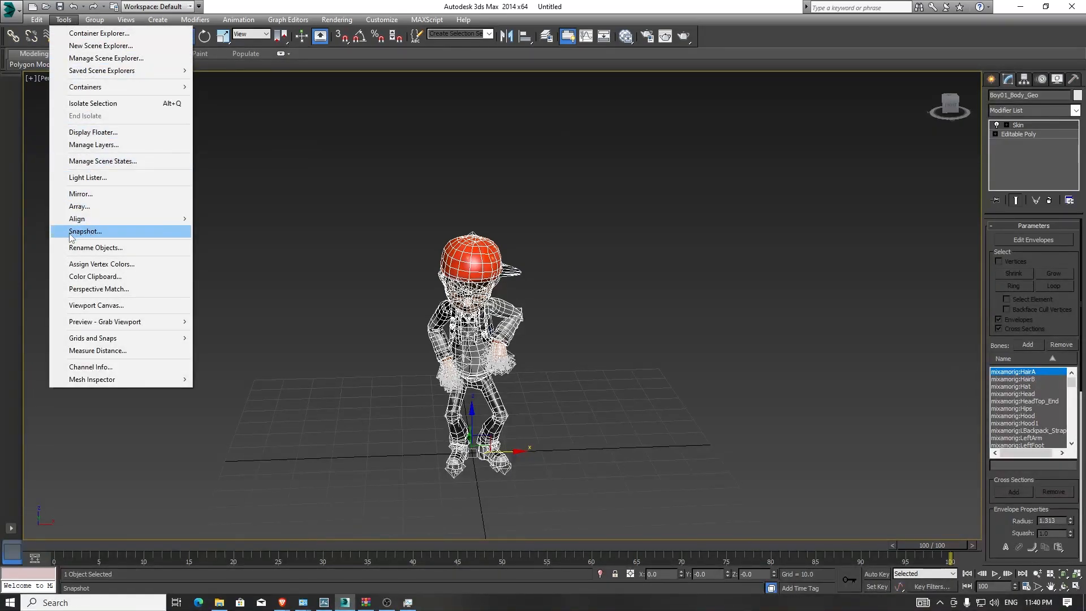
click(94, 232)
click(566, 253)
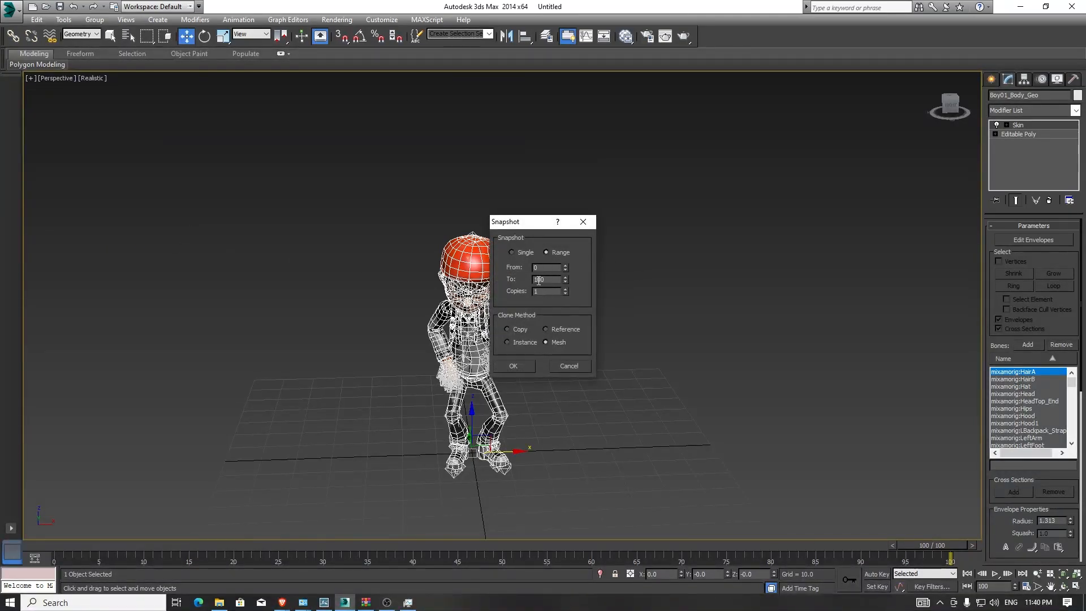
double_click(544, 291)
text(100)
double_click(548, 278)
text(5)
double_click(553, 291)
text(500)
double_click(546, 280)
text(10)
key(Tab)
text(100)
click(513, 367)
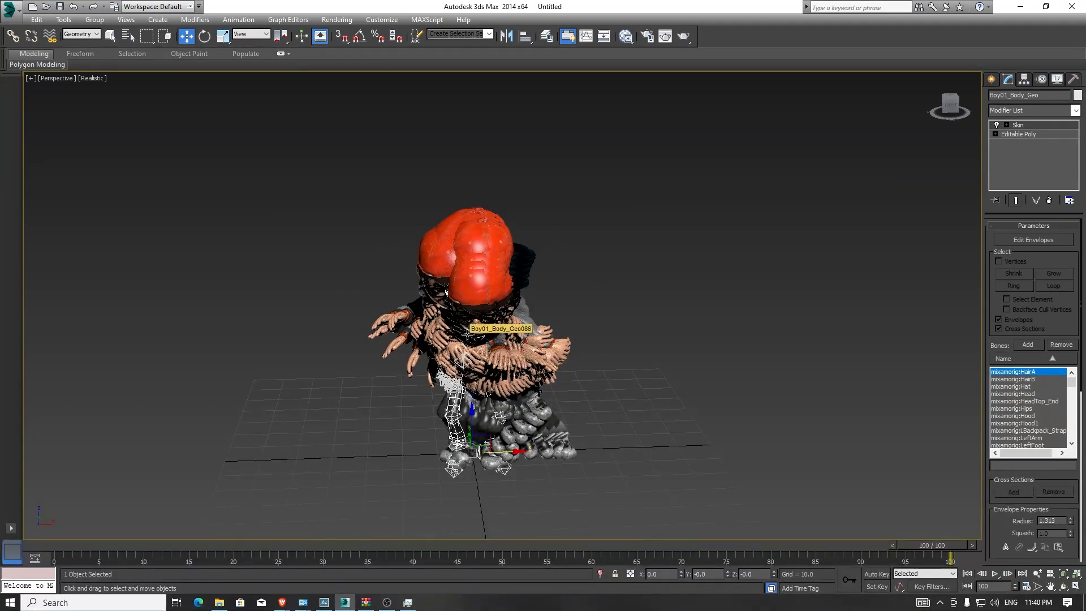
drag(510, 452, 660, 467)
right_click(661, 464)
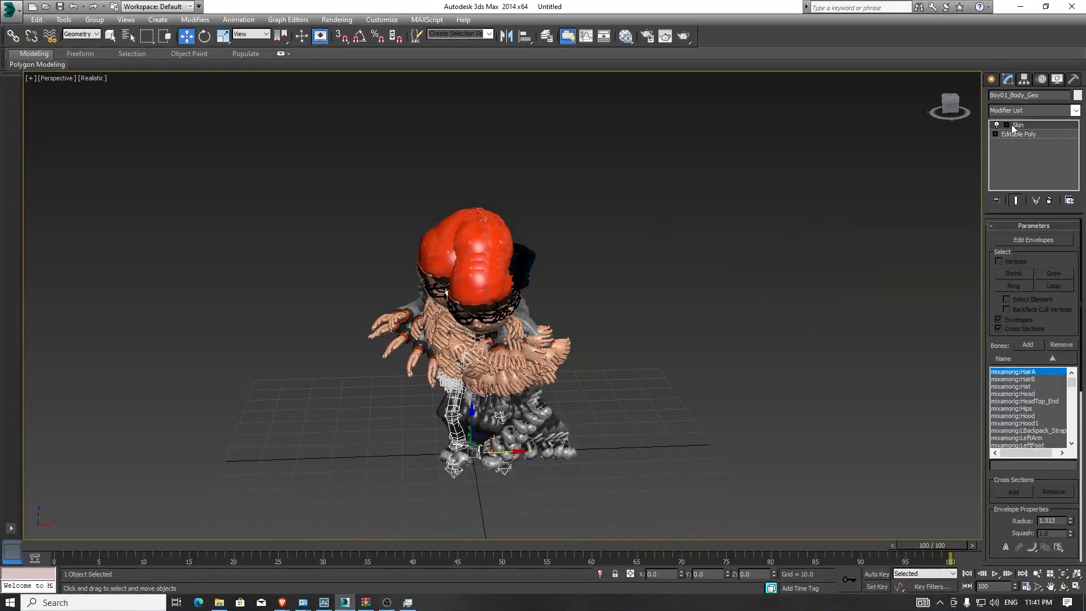
- Delete the original skinned body mesh and select one of the snapshot meshes
middle_drag(507, 372, 521, 337)
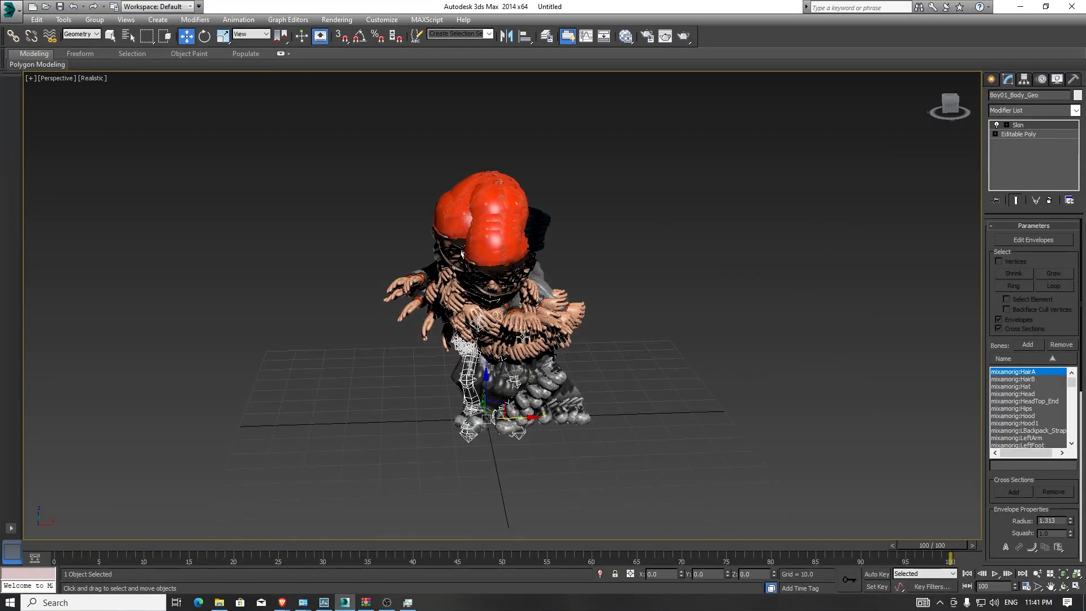
key(Delete)
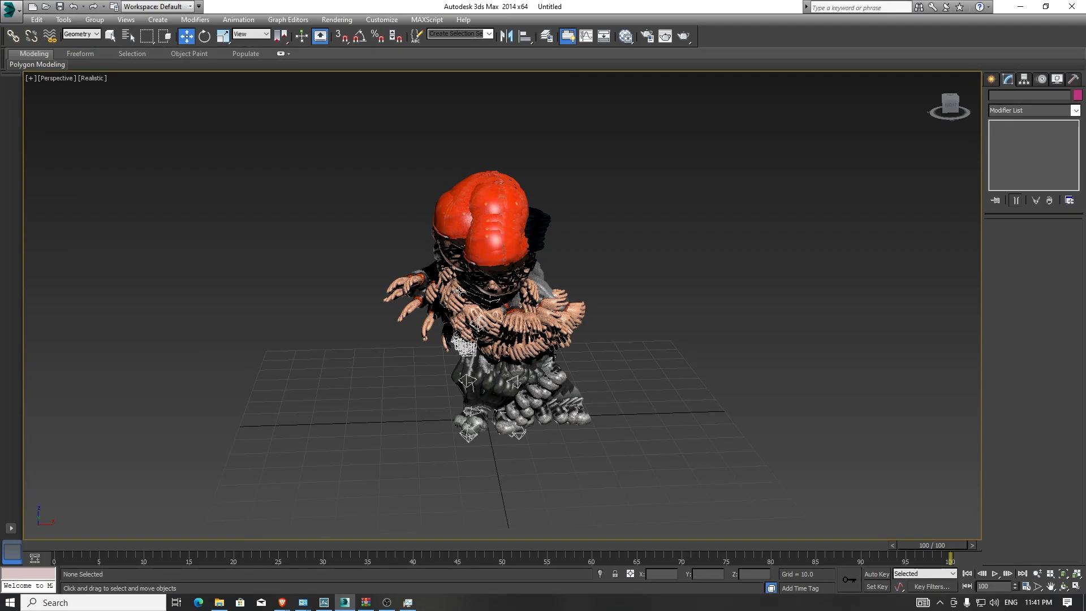
scroll(481, 290, up, 6)
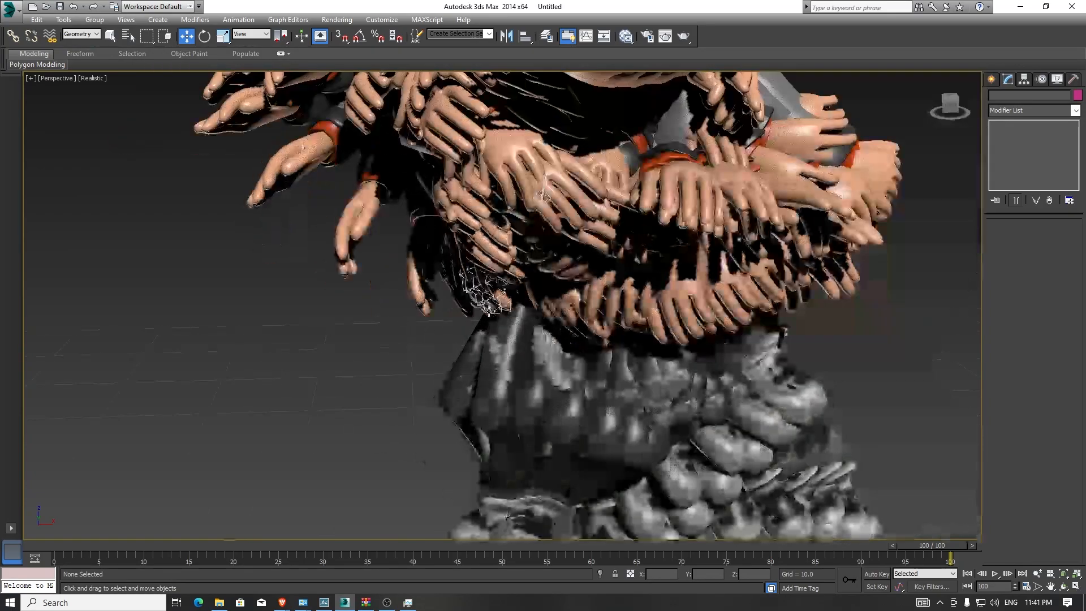
scroll(487, 309, down, 3)
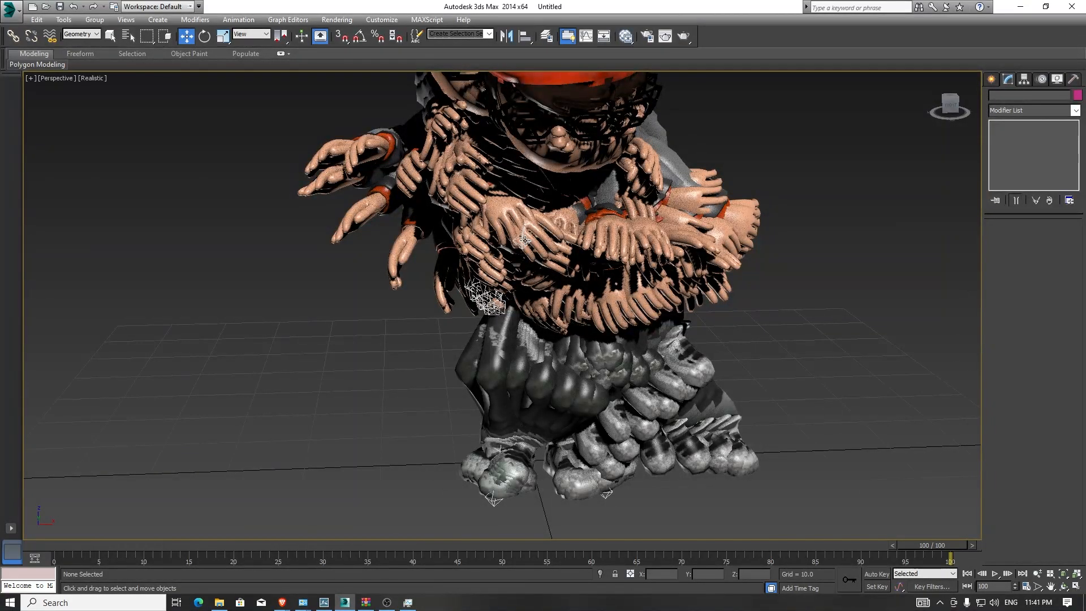
click(525, 241)
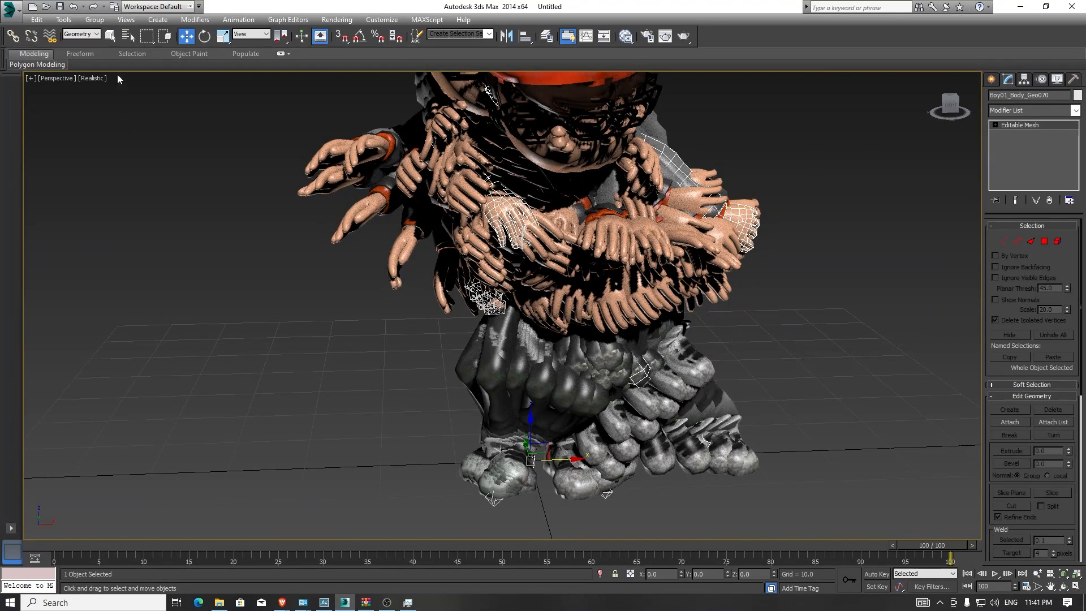
- Set the selection filter to Helpers, region-select the rig bones and delete them
click(90, 35)
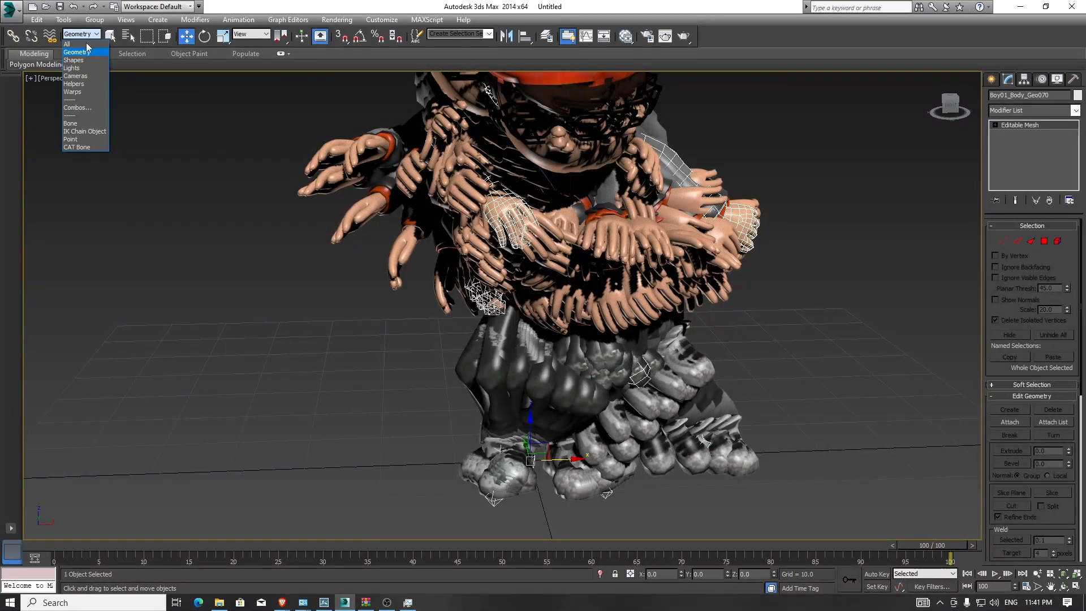
click(77, 84)
scroll(266, 181, down, 10)
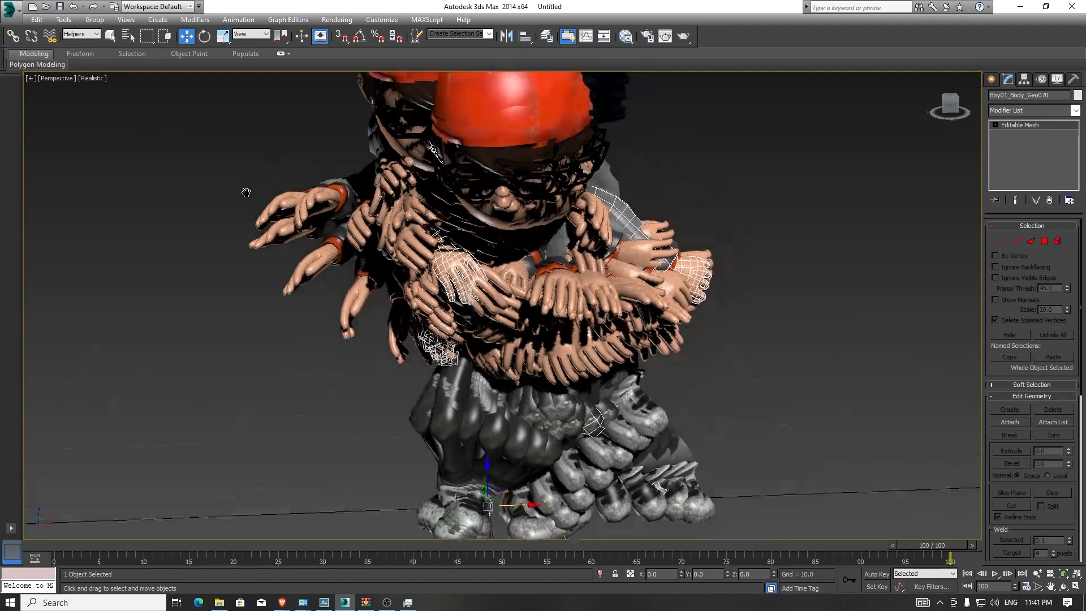
drag(157, 113, 672, 528)
alt+middle_drag(267, 363, 290, 360)
key(Delete)
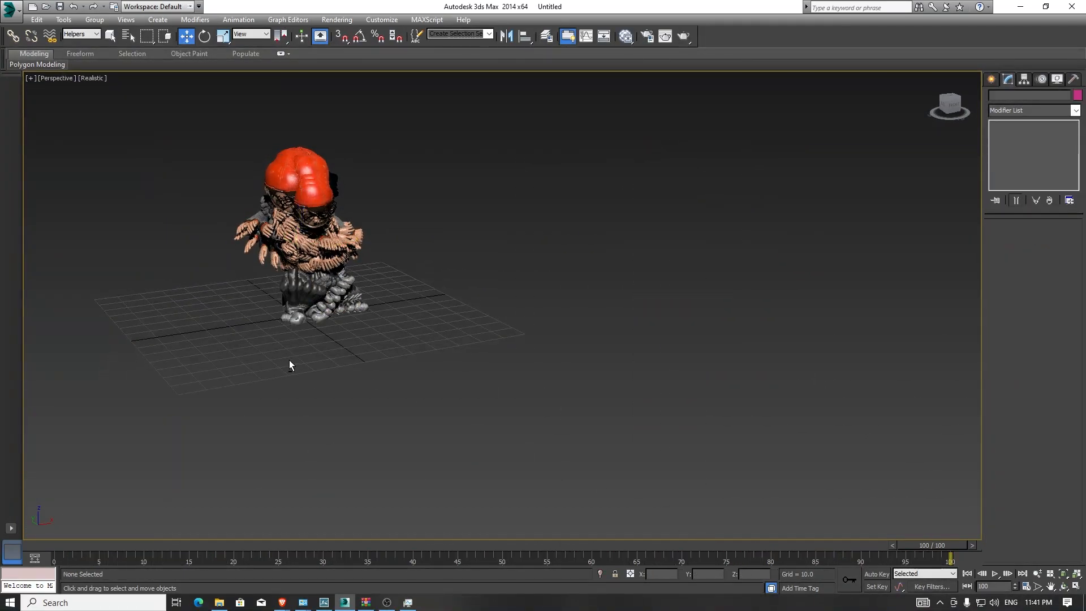
- Set the selection filter to Geometry, select all 100 snapshot meshes and move them far below the grid
click(81, 34)
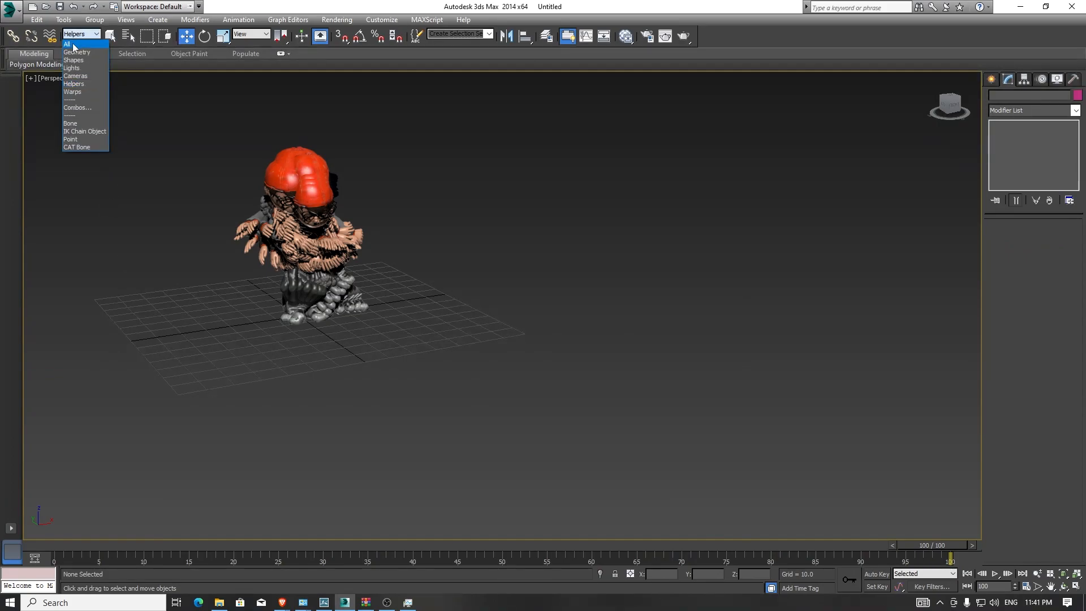
click(76, 52)
alt+middle_drag(448, 387, 399, 345)
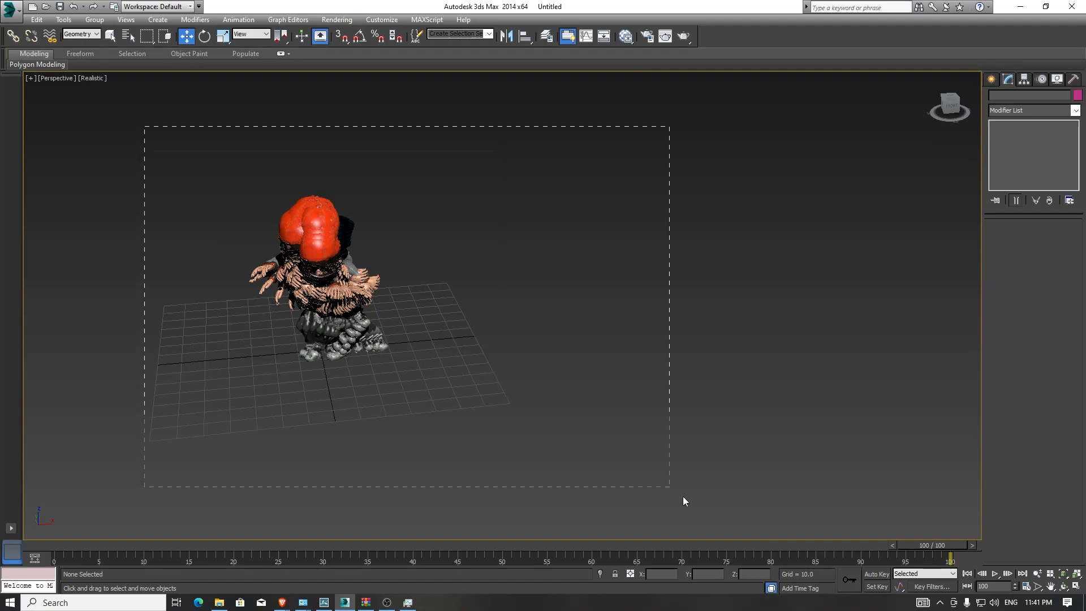
drag(144, 125, 678, 496)
alt+middle_drag(274, 417, 337, 383)
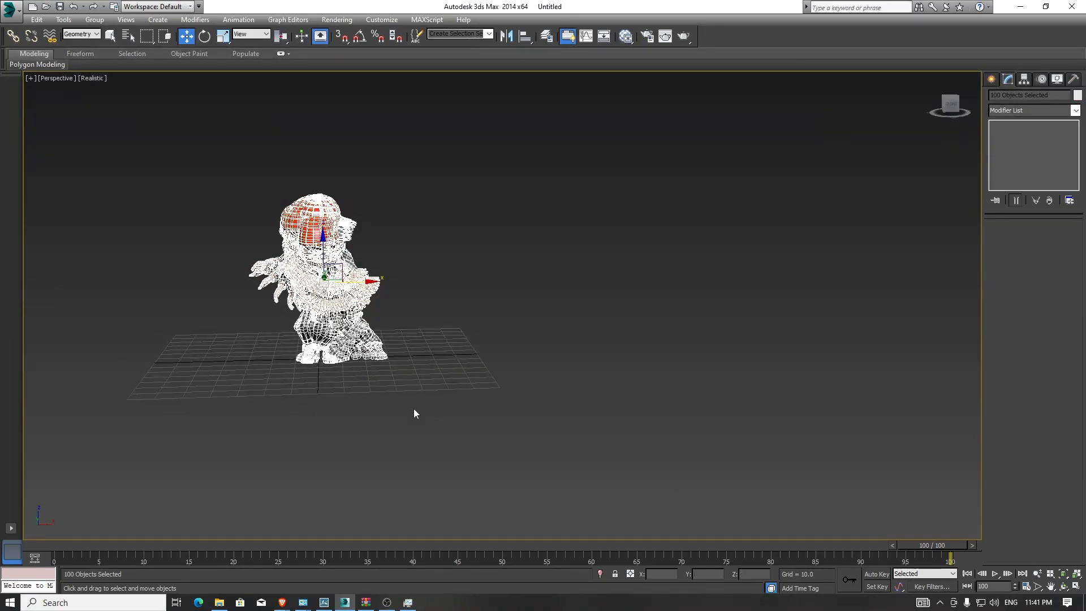
alt+middle_drag(351, 383, 339, 350)
scroll(320, 321, down, 10)
drag(320, 321, 323, 365)
middle_drag(323, 360, 453, 516)
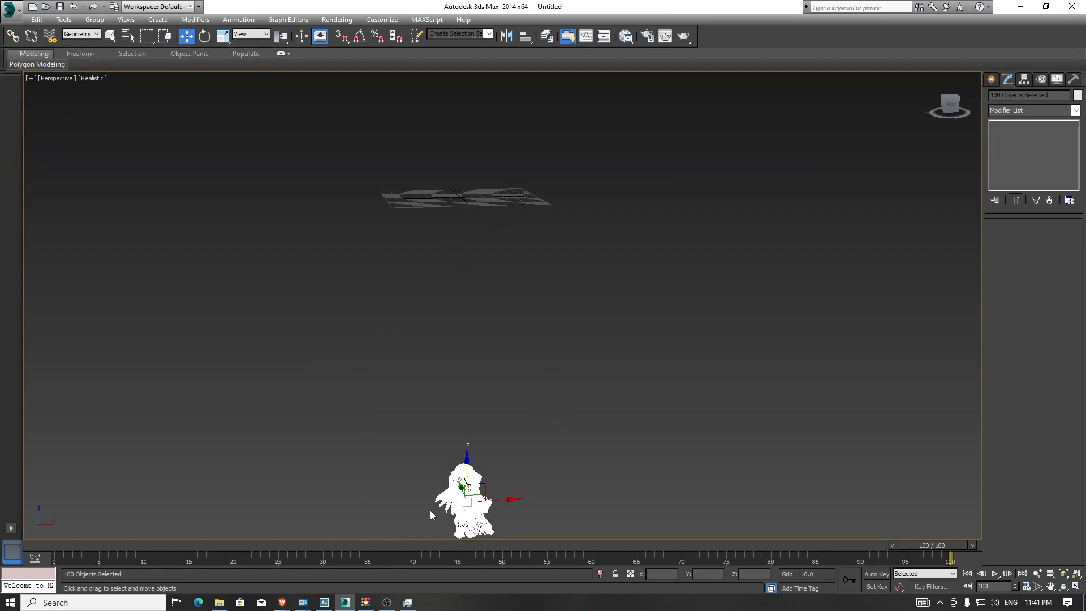
alt+middle_drag(443, 350, 437, 383)
scroll(466, 307, up, 5)
middle_drag(457, 233, 453, 463)
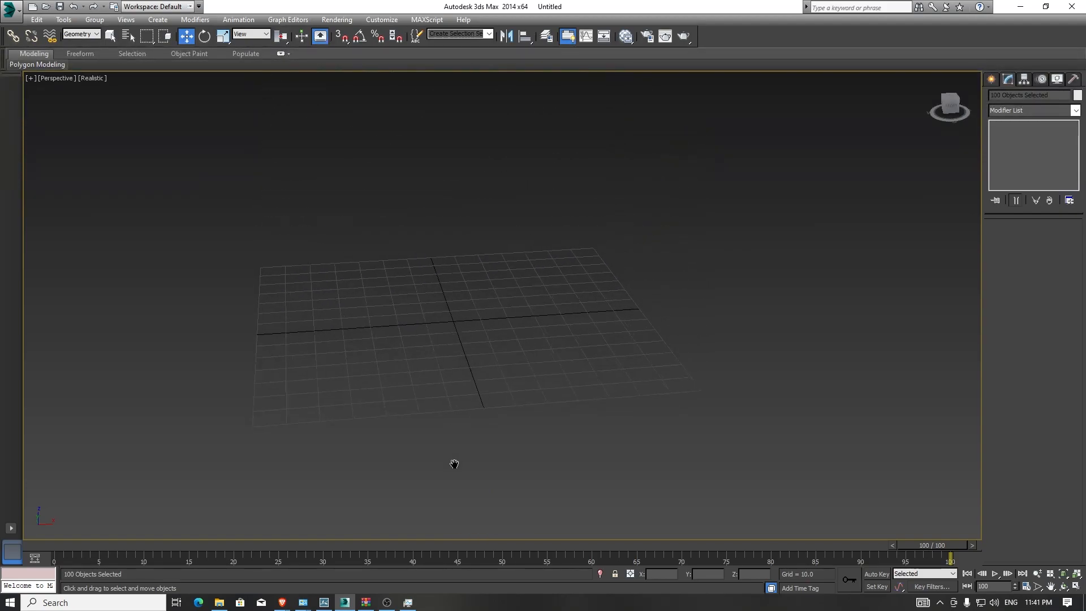
- Select the snapshot mesh Boy01_Body_Geo001 by name
click(129, 36)
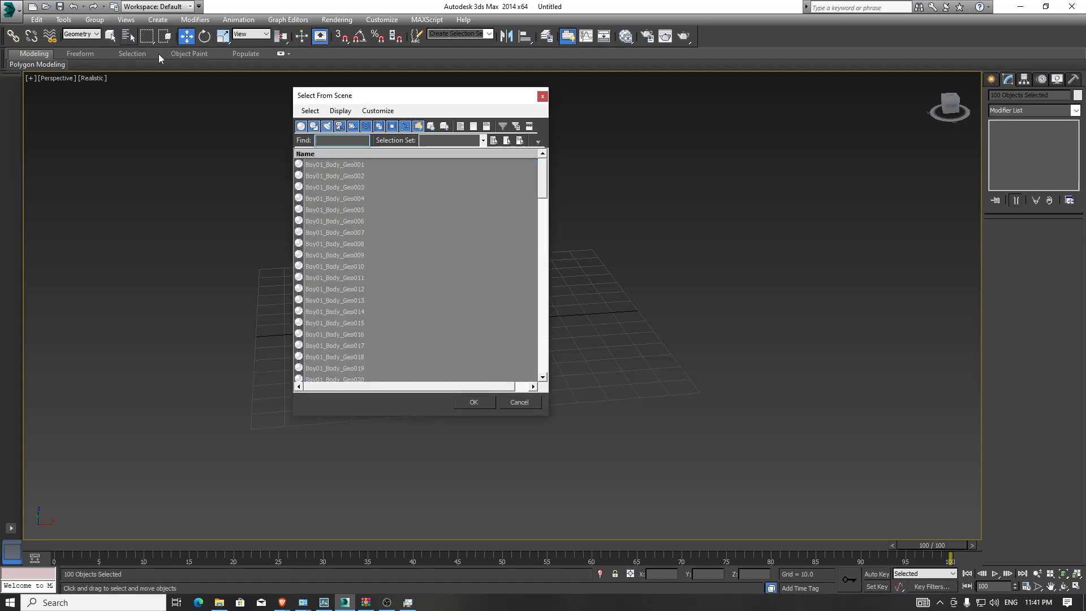
click(384, 210)
click(358, 165)
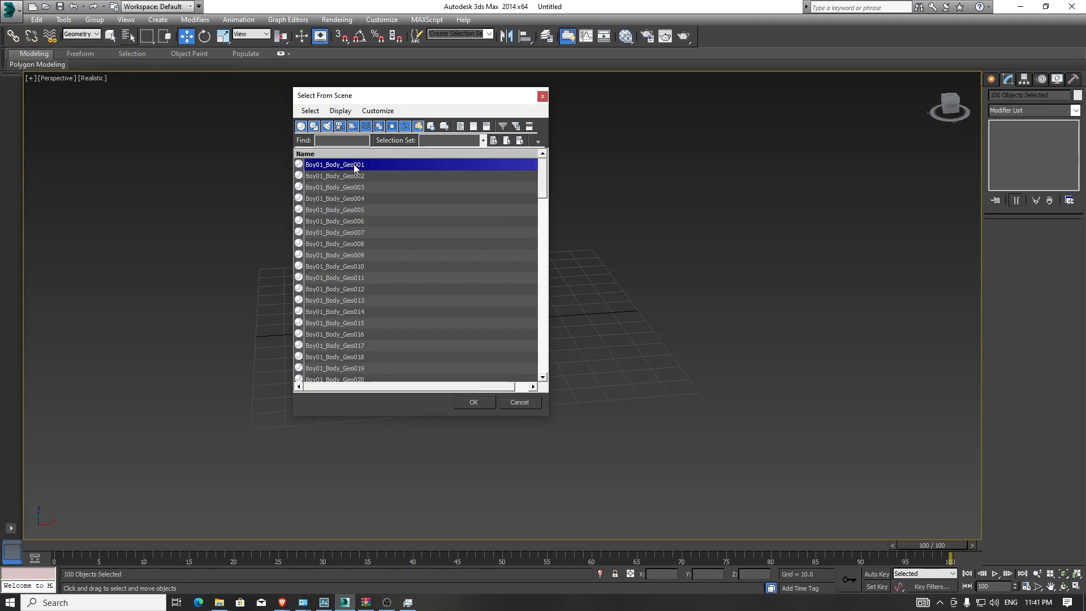
click(473, 403)
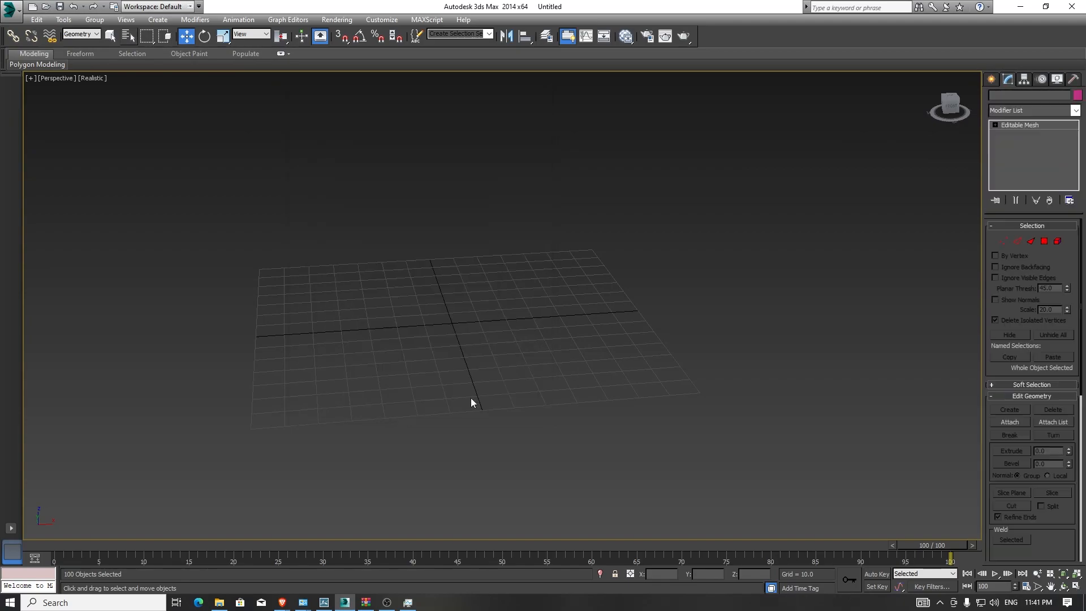
- Go to frame 0 and create a position, rotation and scale key for the selected mesh
scroll(487, 396, down, 5)
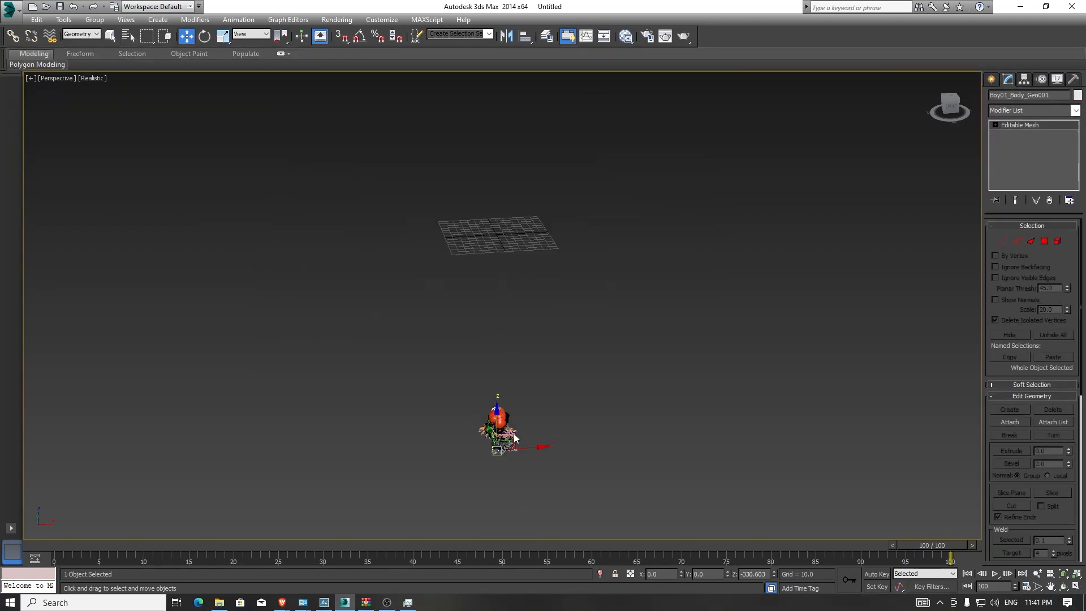
alt+middle_drag(434, 429, 445, 387)
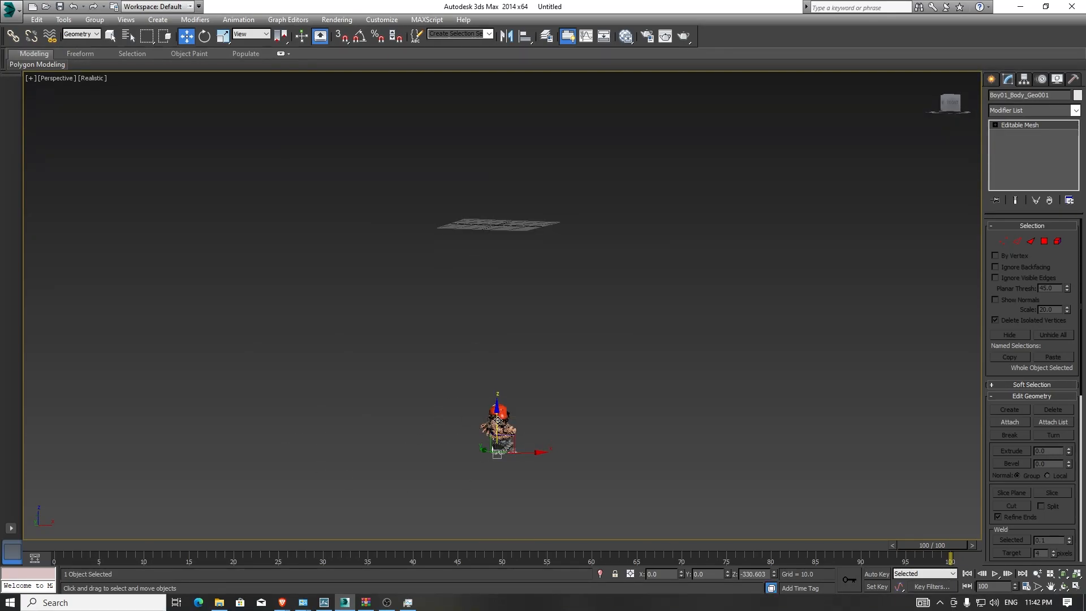
drag(949, 544, 63, 546)
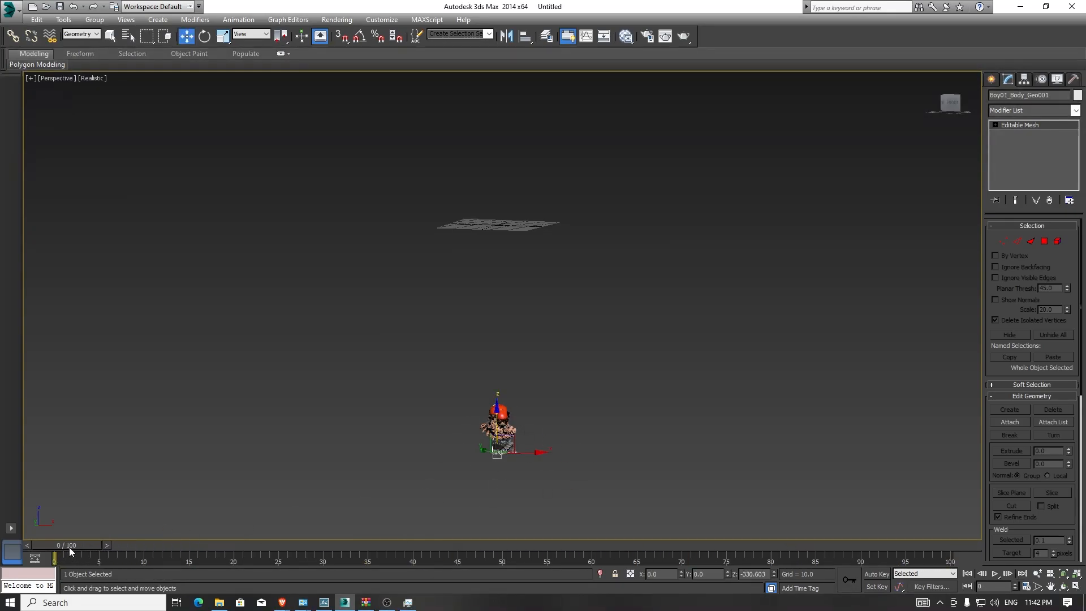
right_click(68, 546)
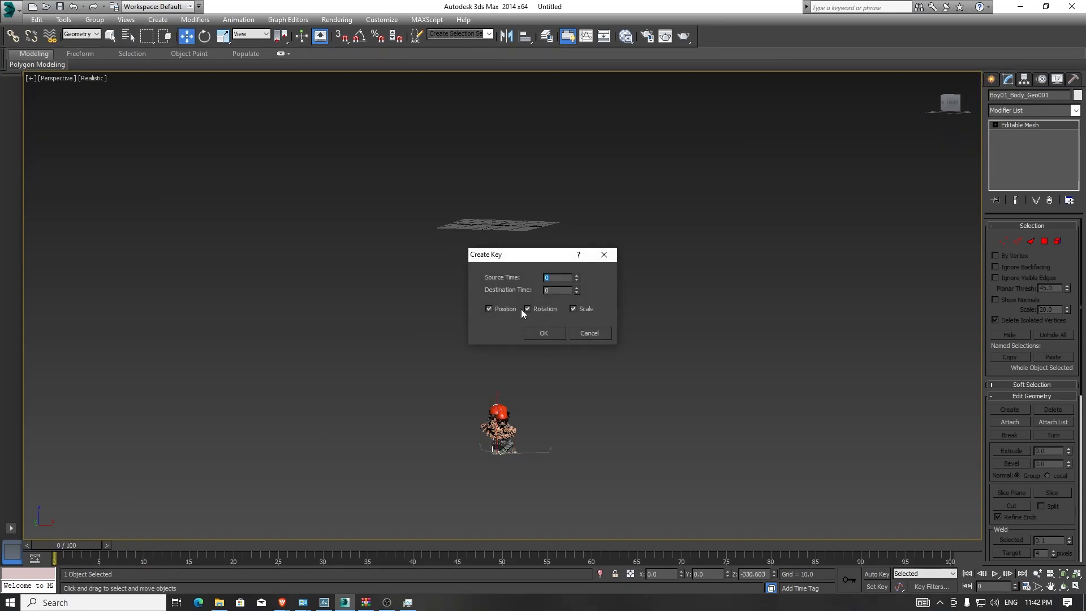
click(592, 333)
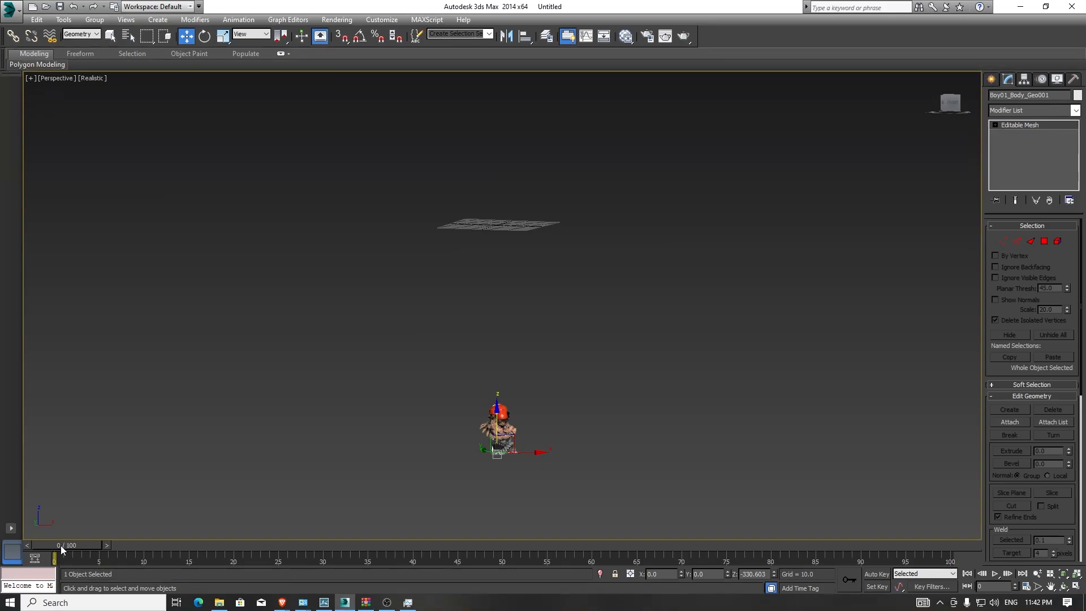
right_click(60, 545)
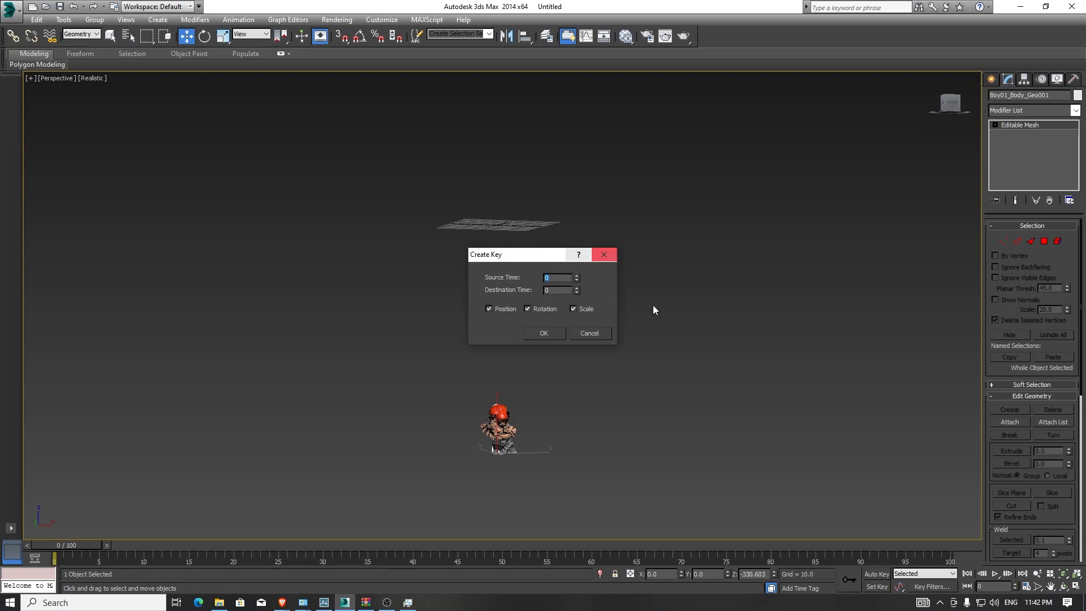
click(544, 335)
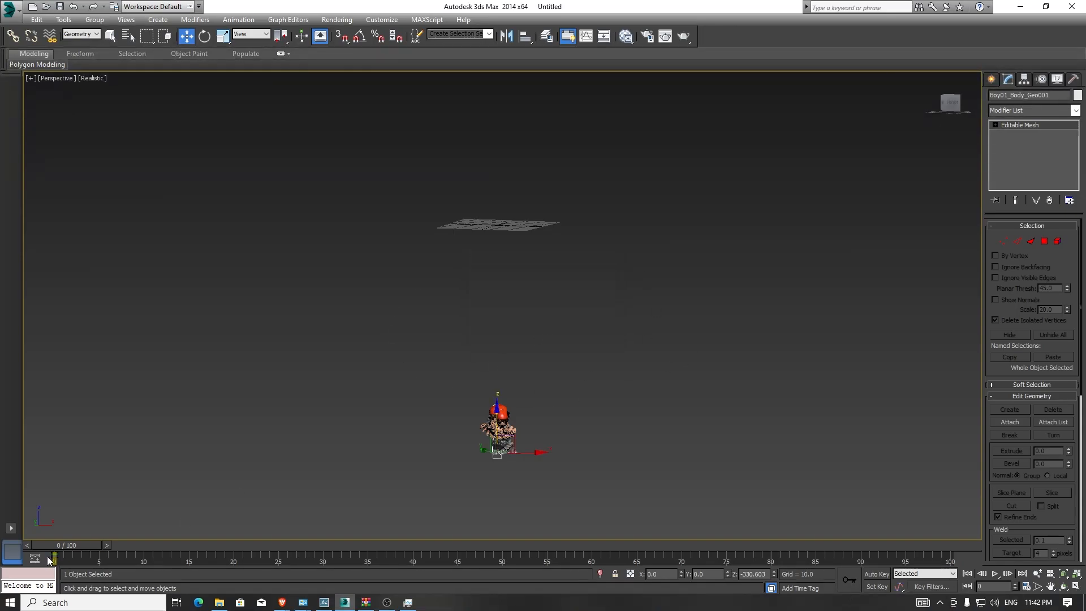
- Turn on Auto Key, go to frame 1 and set the mesh's Z position to 0
click(876, 574)
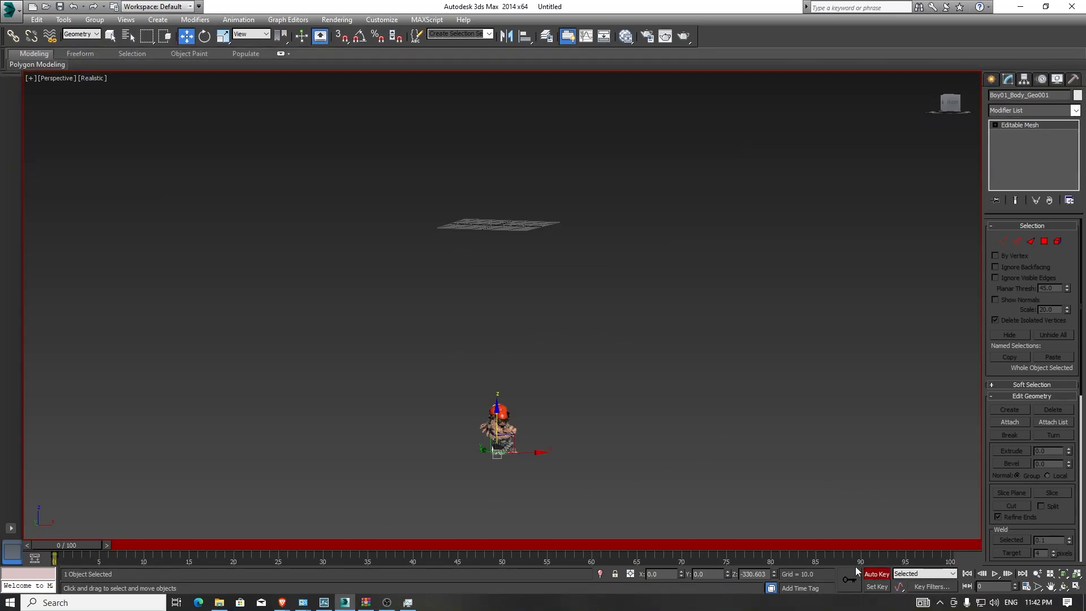
drag(62, 546, 70, 545)
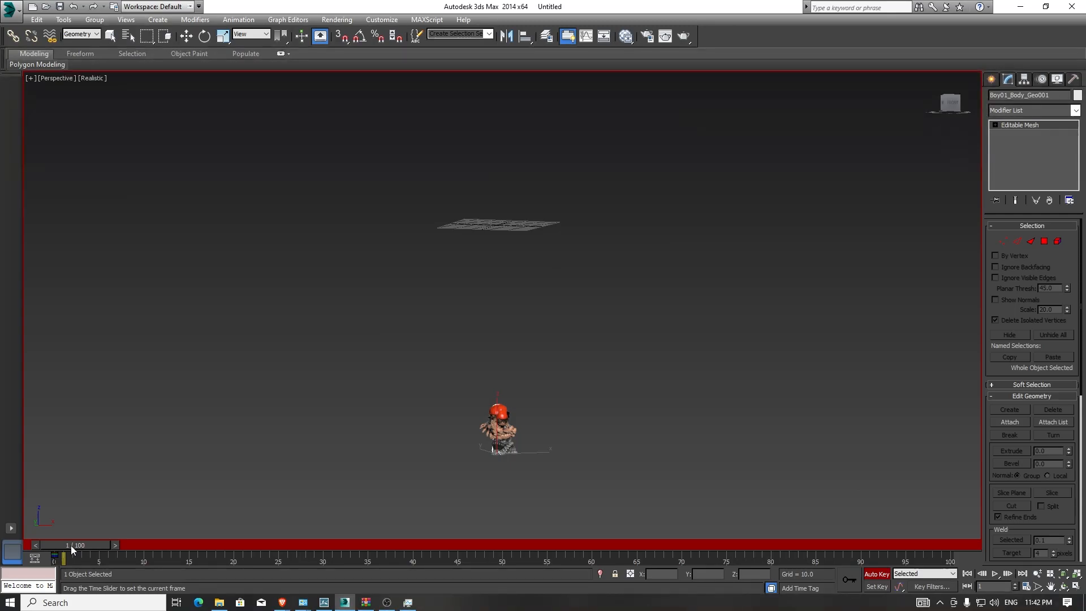
double_click(766, 574)
text(0)
key(Return)
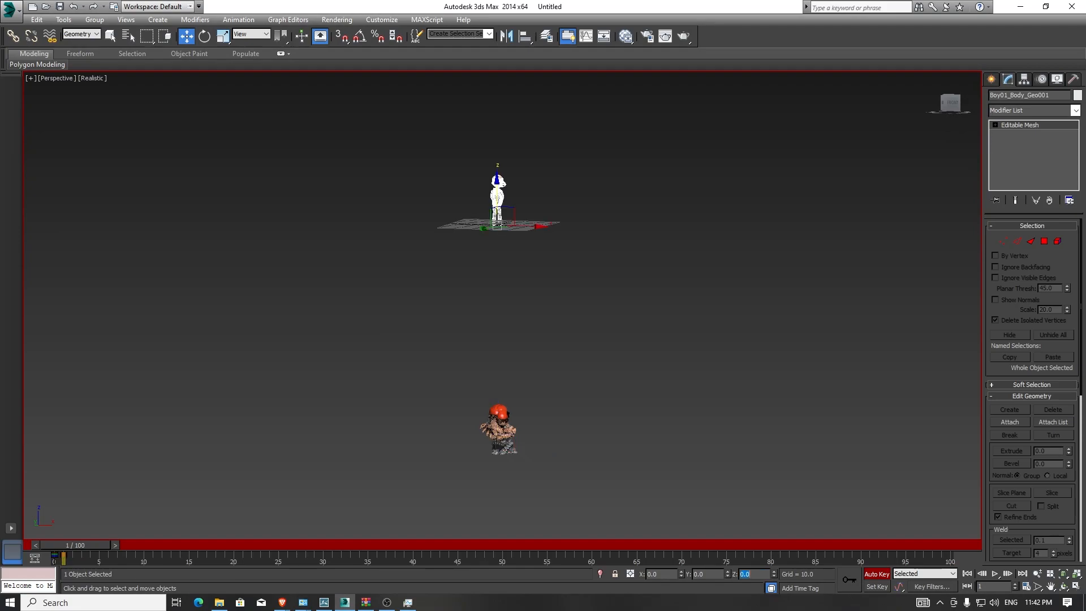
- Zoom to the mesh and create a key for it at frame 1
key(z)
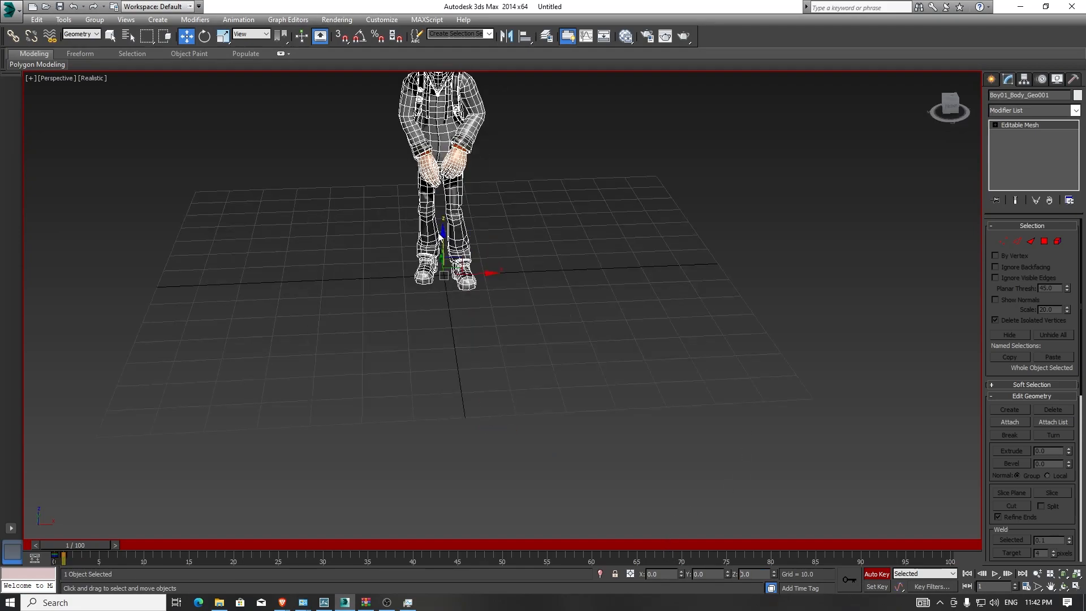
alt+middle_drag(445, 284, 481, 282)
middle_drag(508, 231, 515, 359)
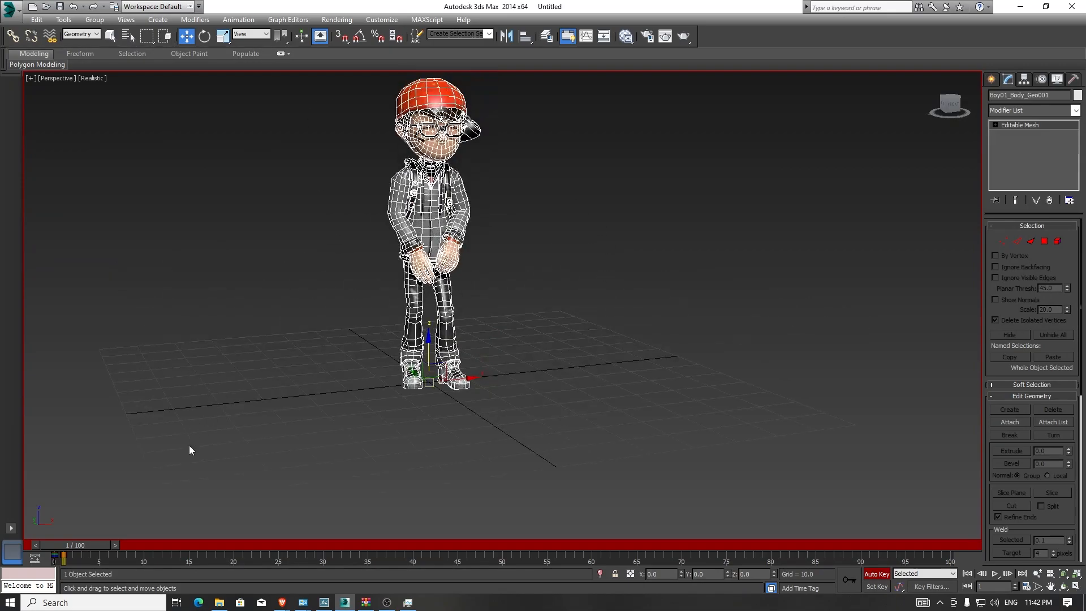
right_click(92, 544)
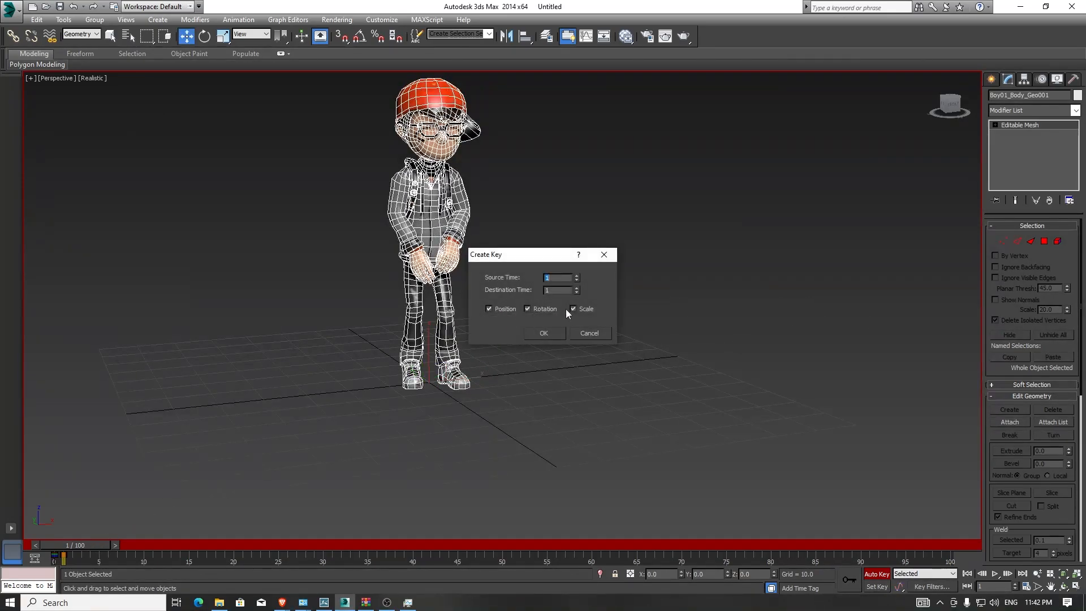
click(544, 333)
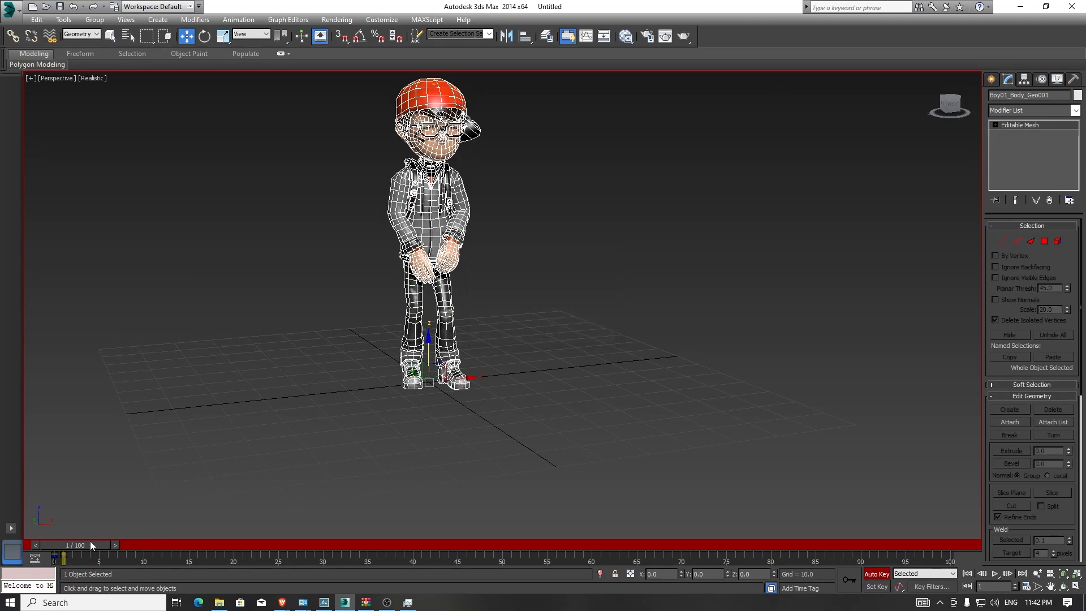
- Go to frame 2, move the mesh down to about Z -575 and create a key there
drag(84, 546, 93, 545)
middle_drag(378, 408, 383, 274)
scroll(385, 303, down, 10)
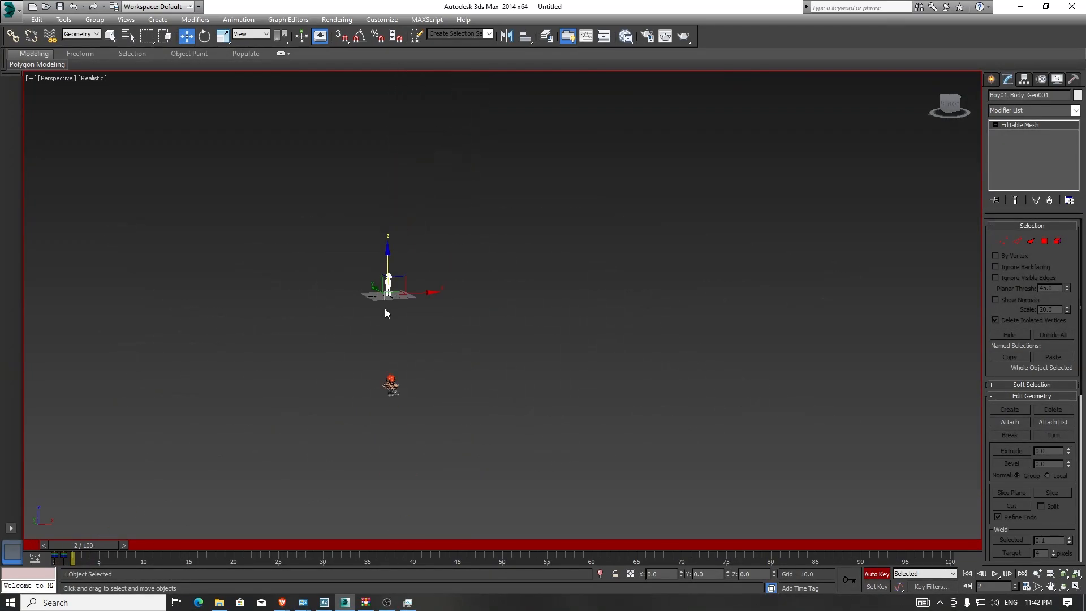
drag(388, 269, 389, 439)
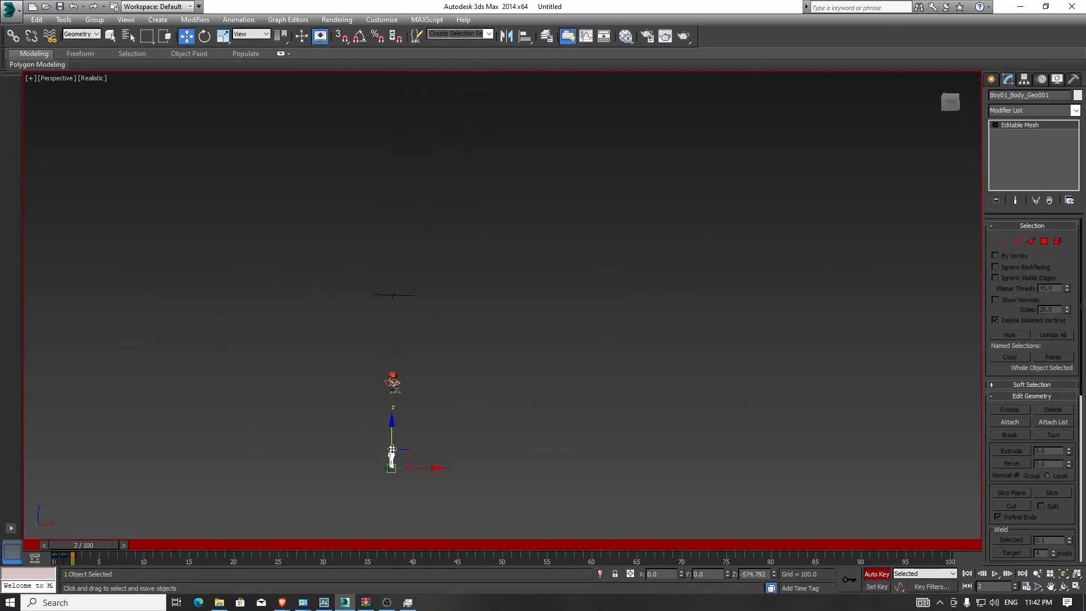
scroll(398, 461, up, 4)
right_click(89, 545)
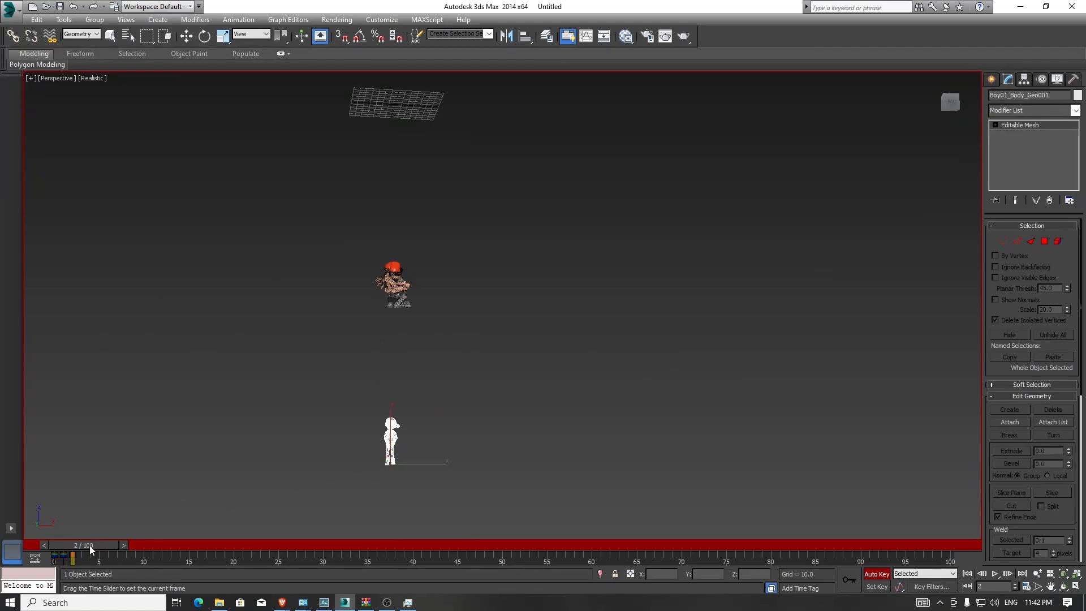
click(547, 334)
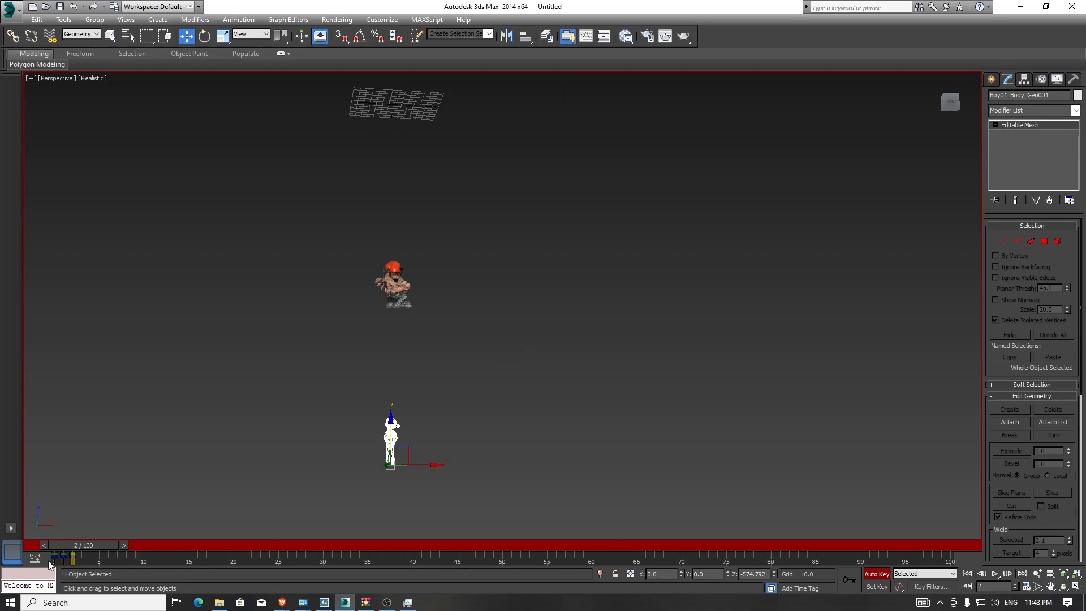
- Go to frame 100 and create a position, rotation and scale key for the mesh
drag(69, 545, 993, 530)
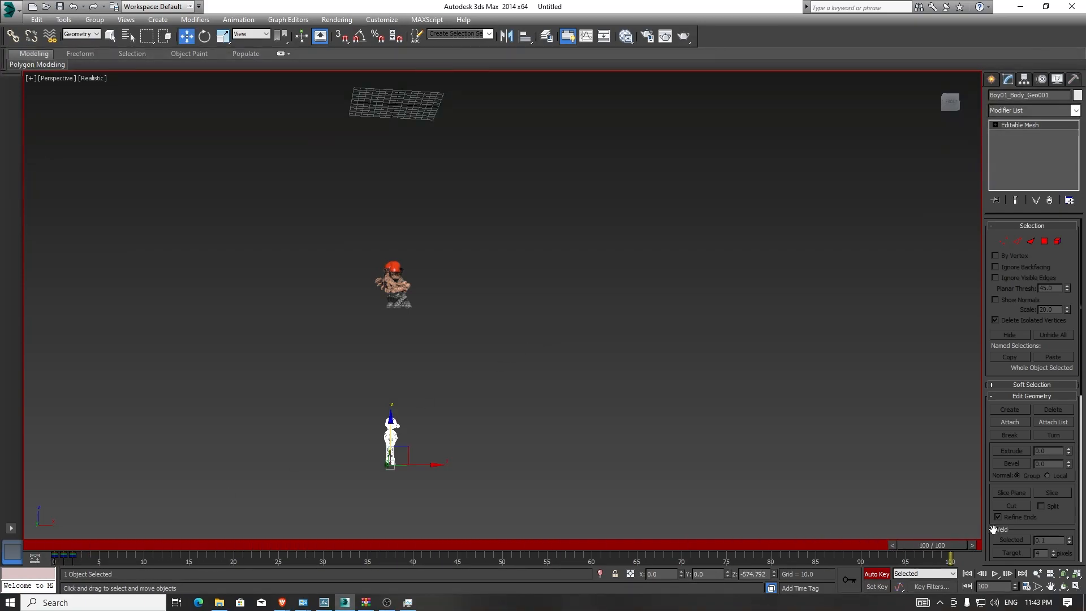
right_click(954, 543)
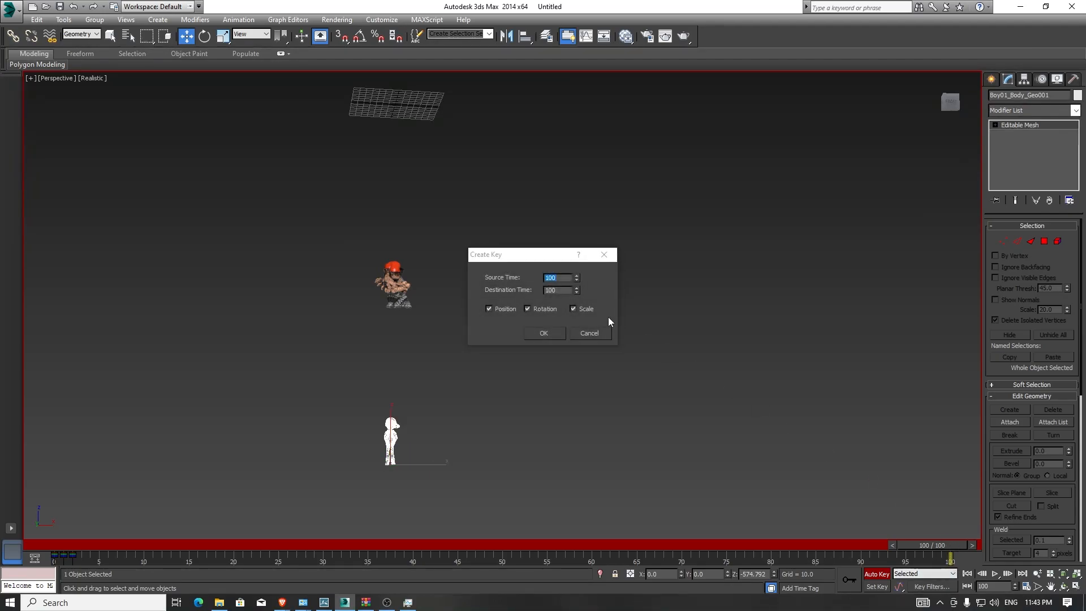
click(555, 334)
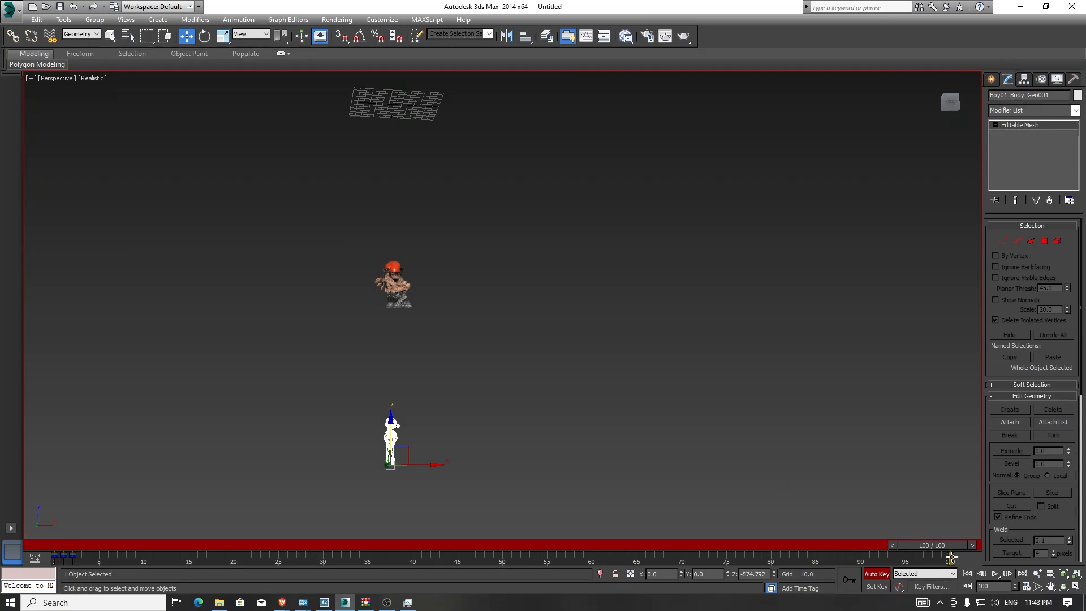
- Scrub through the timeline and orbit the view to review the mesh's keyed motion
alt+middle_drag(430, 379, 423, 348)
drag(195, 537, 82, 539)
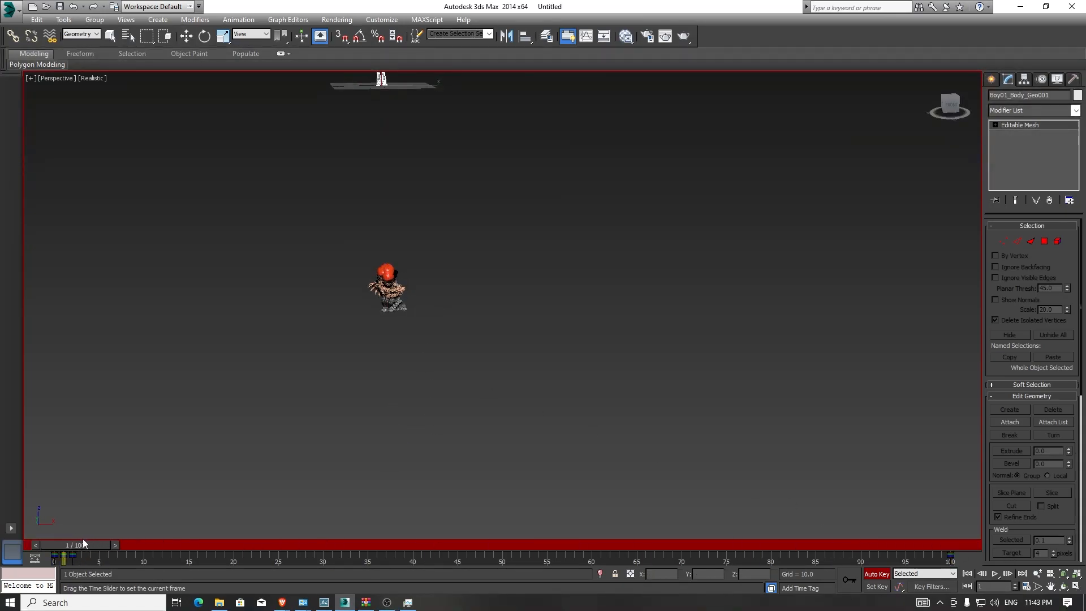
key(w)
scroll(380, 240, up, 2)
middle_drag(405, 442, 408, 378)
scroll(410, 396, down, 4)
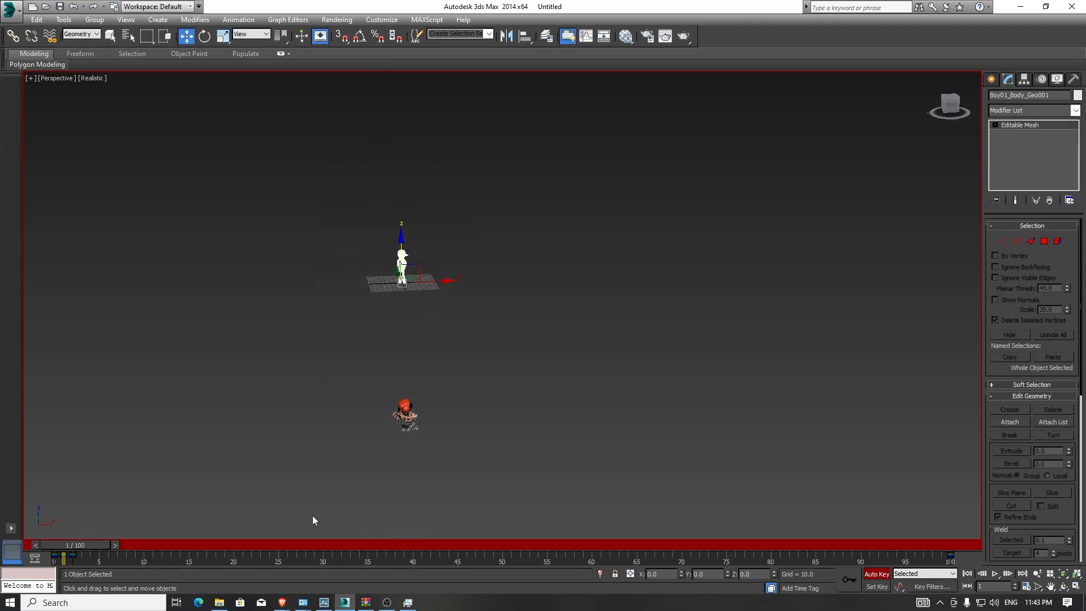
drag(81, 547, 291, 557)
drag(291, 558, 48, 558)
key(w)
alt+middle_drag(414, 438, 390, 416)
scroll(390, 415, up, 4)
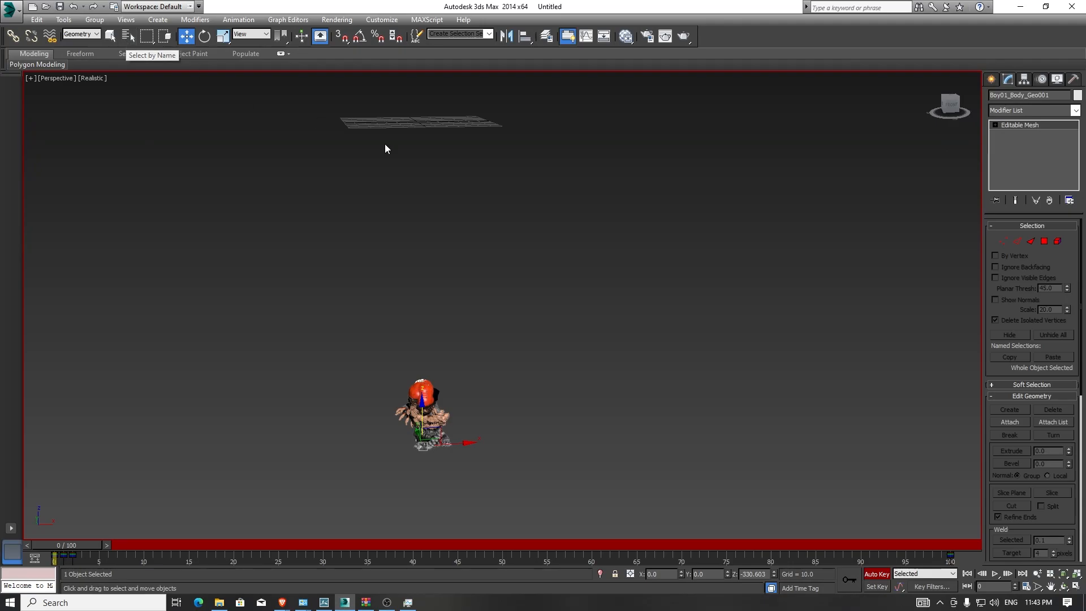
- Turn off Auto Key and select the body meshes Boy01_Body_Geo002 through Boy01_Body_Geo100 by name
click(878, 574)
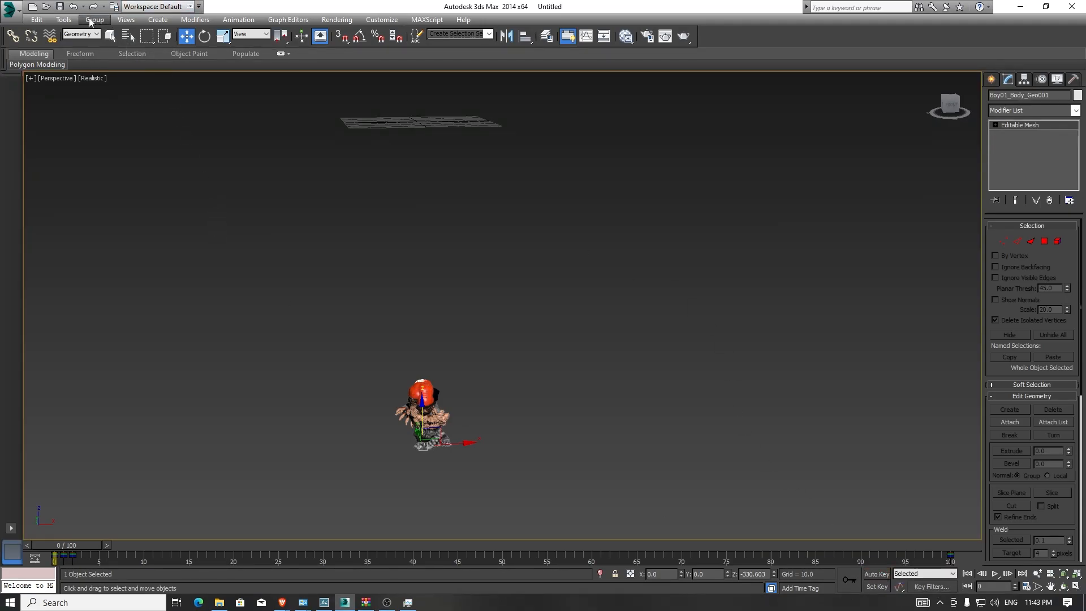
click(128, 36)
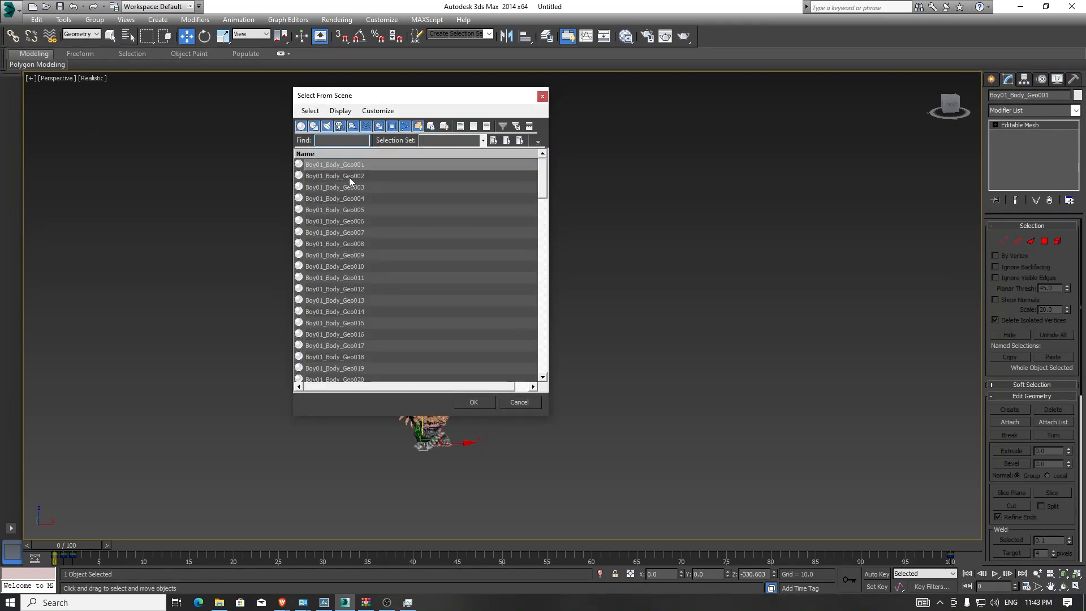
click(354, 175)
drag(543, 184, 545, 365)
shift+click(404, 368)
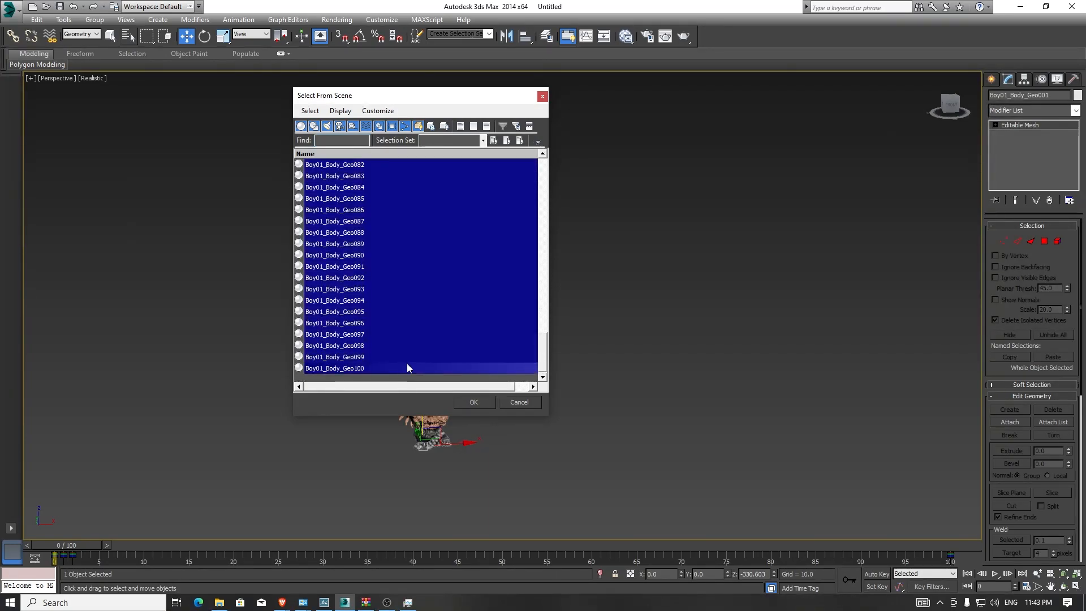
click(482, 405)
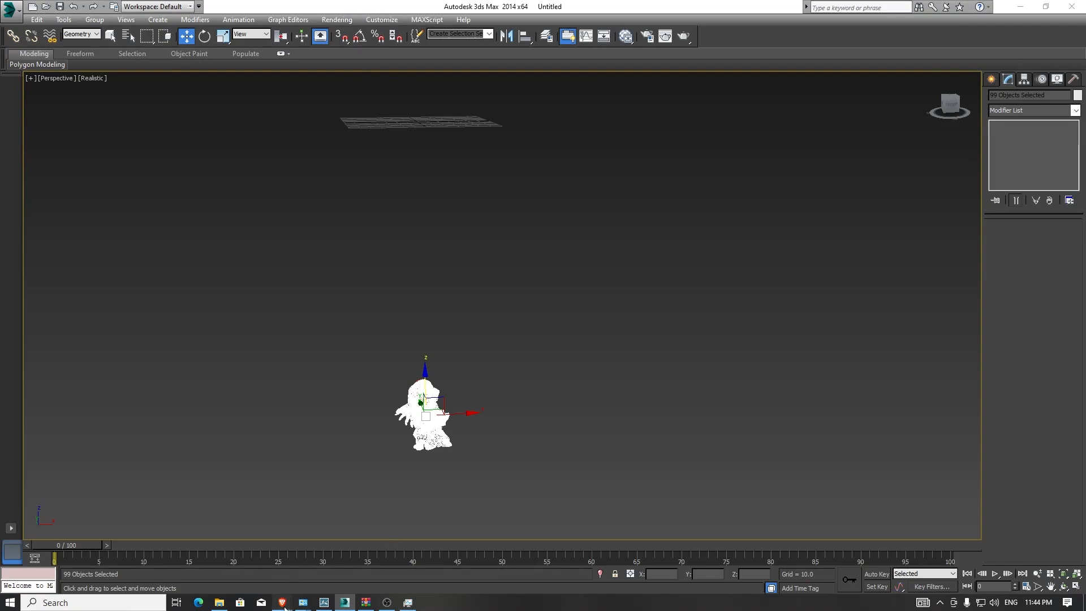
- Switch to the browser and read the Key Transfer script page on ScriptSpot, then minimize it
mouse_move(282, 602)
click(236, 557)
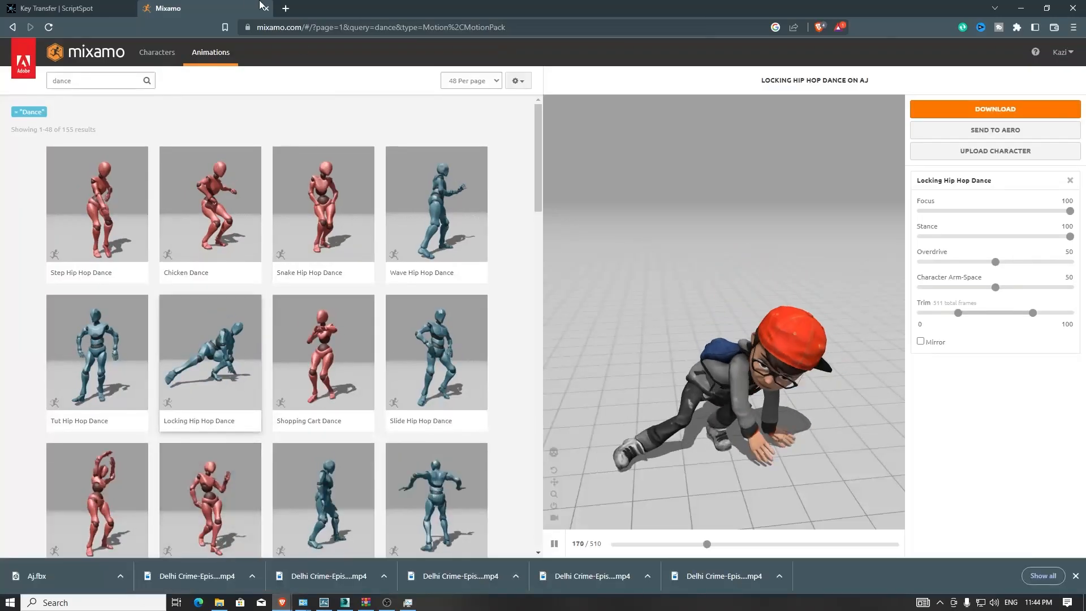
click(49, 7)
scroll(417, 287, up, 12)
scroll(417, 285, up, 15)
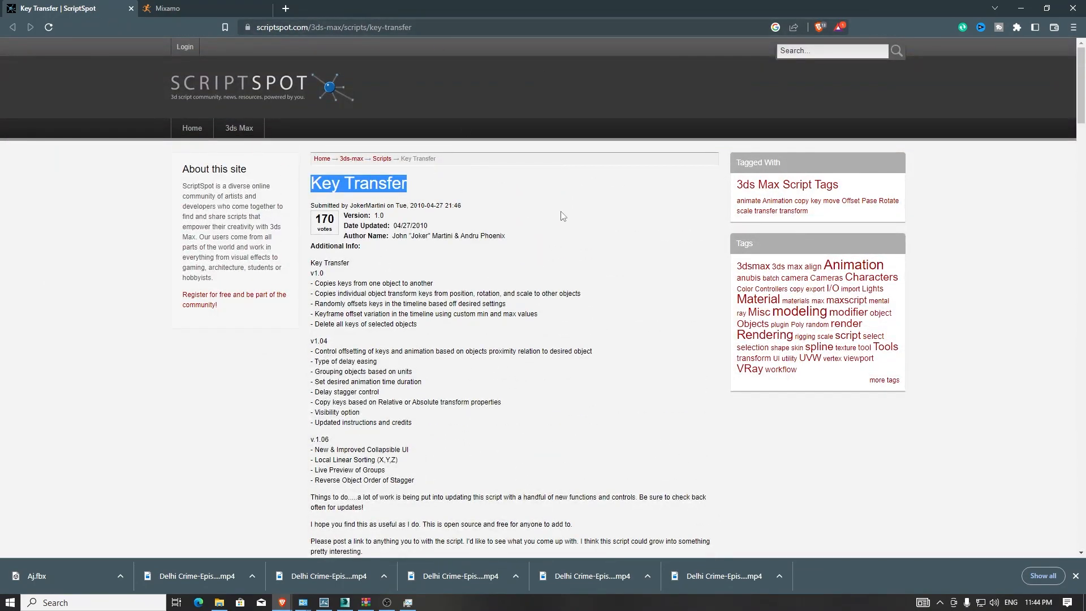
drag(314, 182, 476, 200)
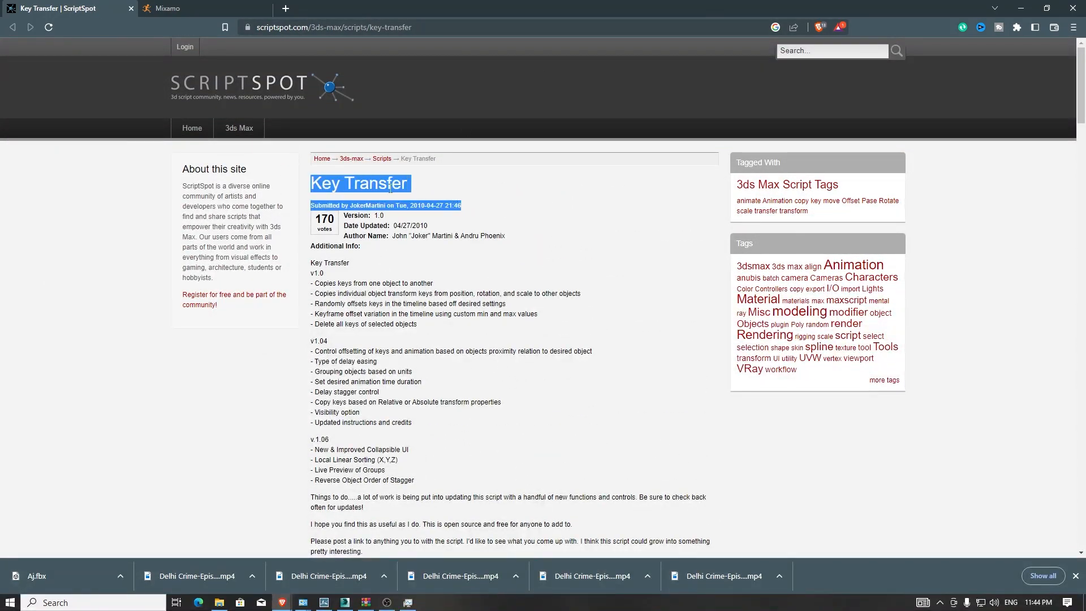
click(343, 186)
scroll(491, 347, down, 7)
scroll(491, 347, down, 14)
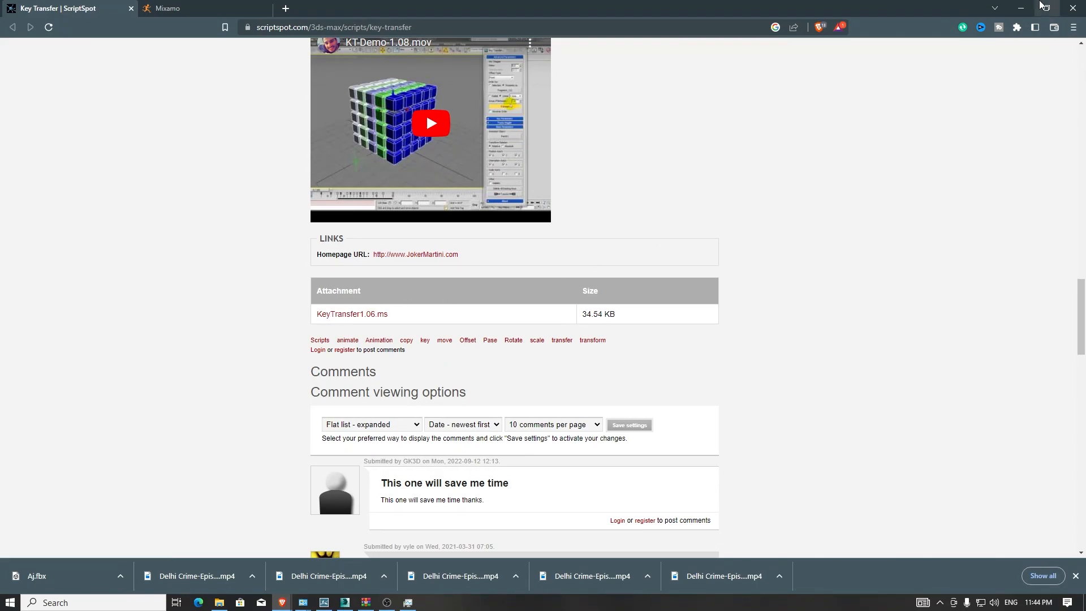
click(1021, 8)
- Run the script KeyTransfer1.06_0 from the character animation folder
click(427, 19)
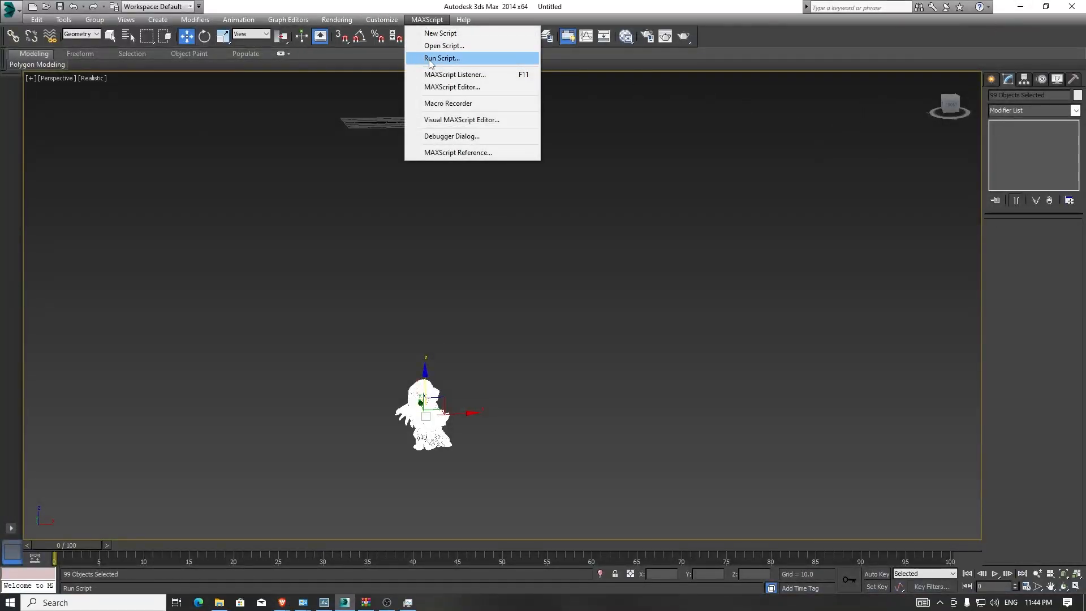
click(428, 59)
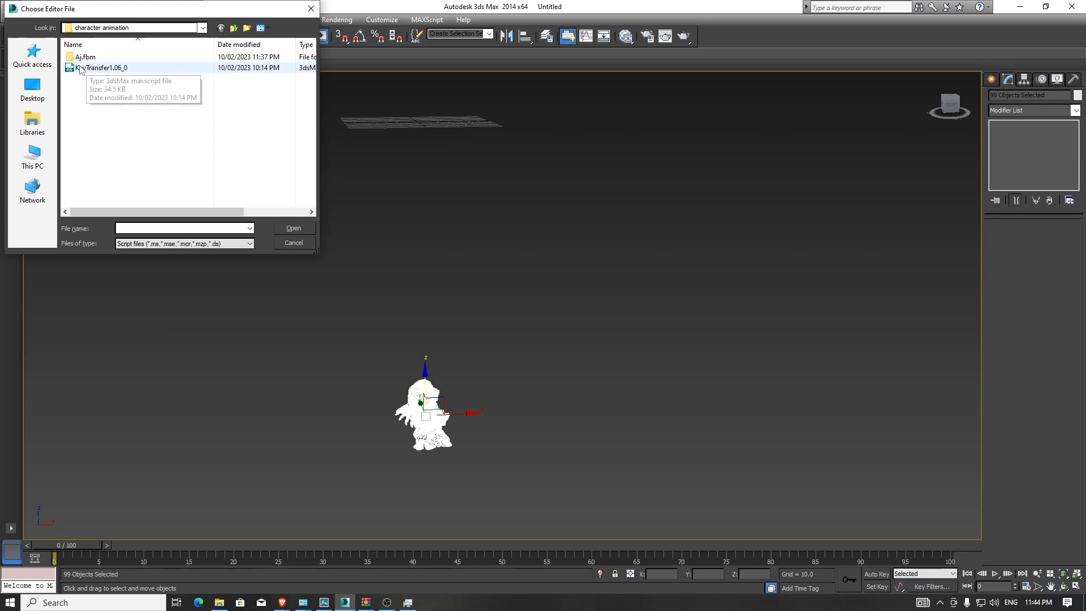
click(105, 68)
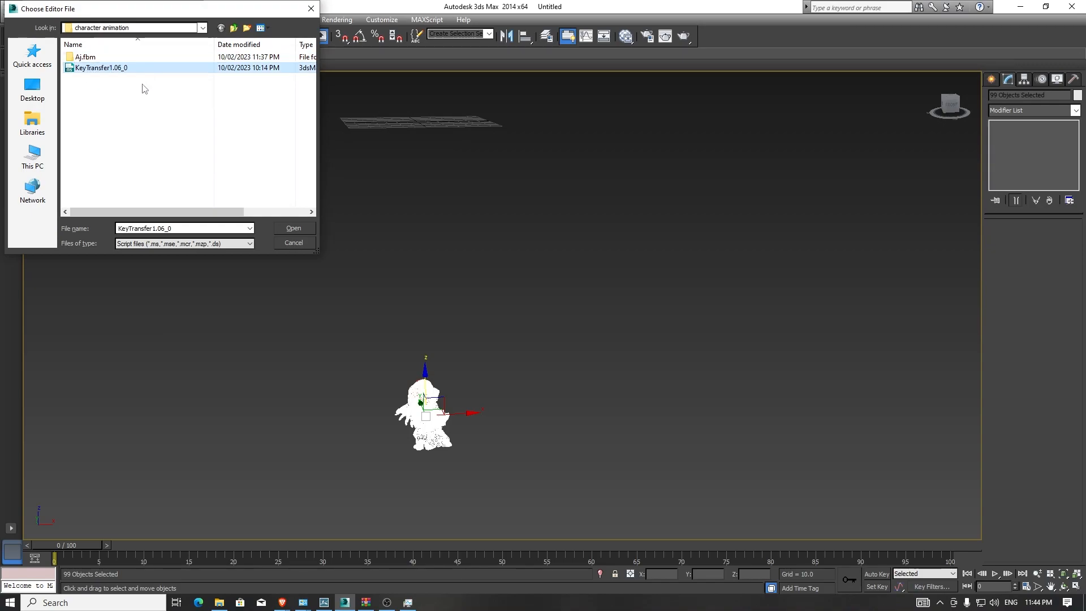
click(303, 228)
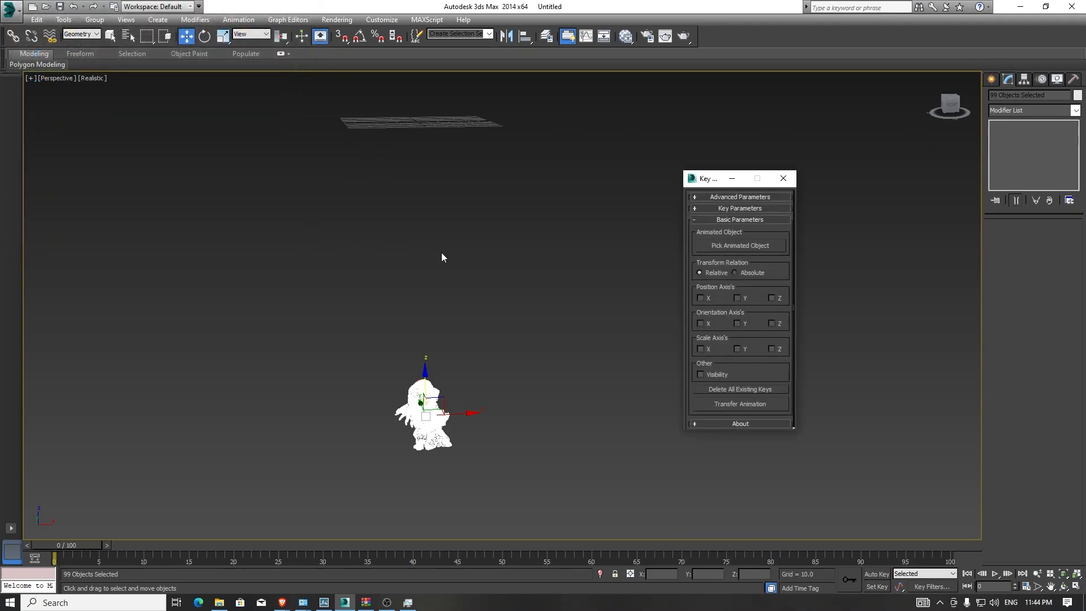
- Enable the X, Y and Z position axes in the Key Transfer basic parameters
alt+middle_drag(442, 252, 445, 280)
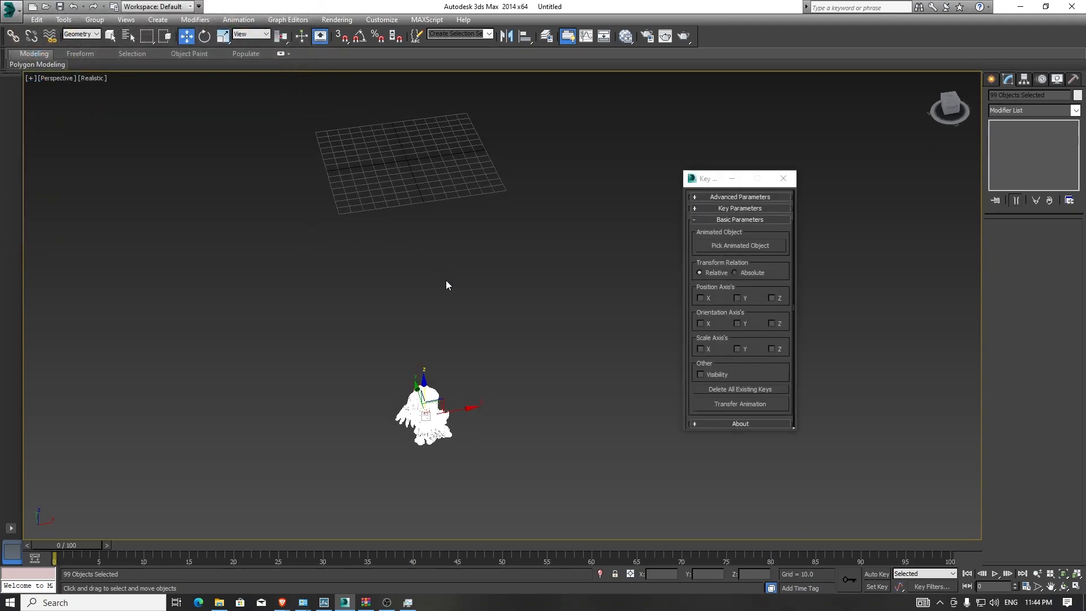
click(701, 298)
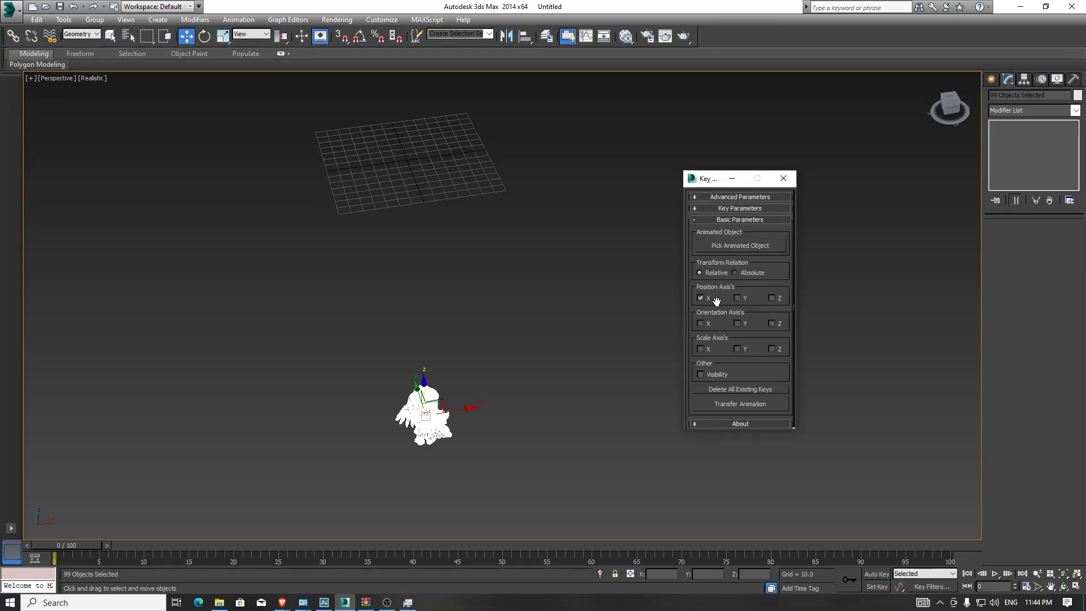
click(738, 298)
- Pick Boy01_Body_Geo001 as the animated object for Key Transfer
click(753, 246)
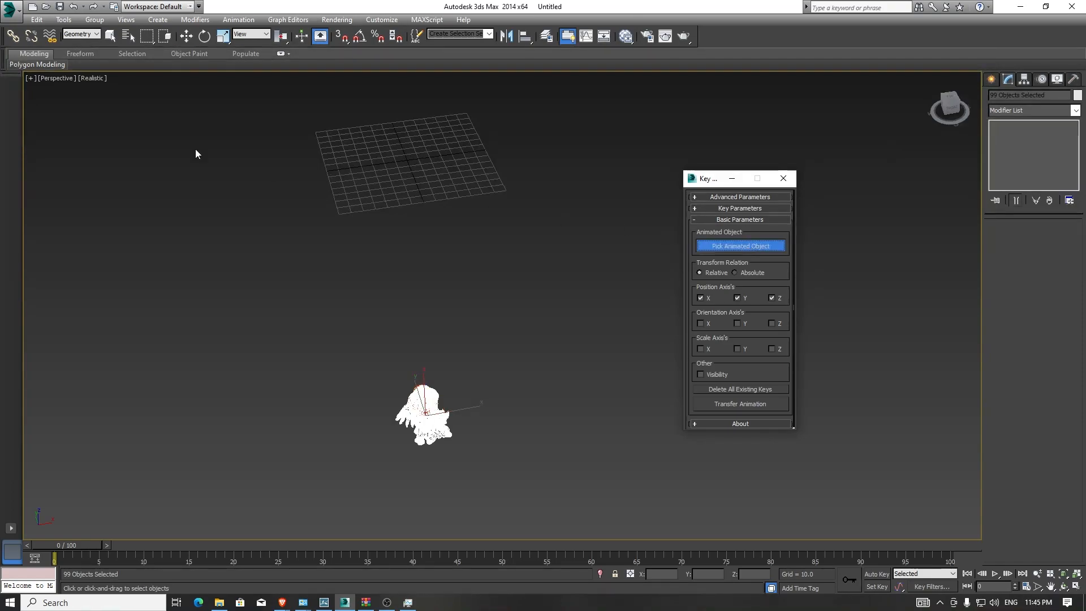
click(127, 36)
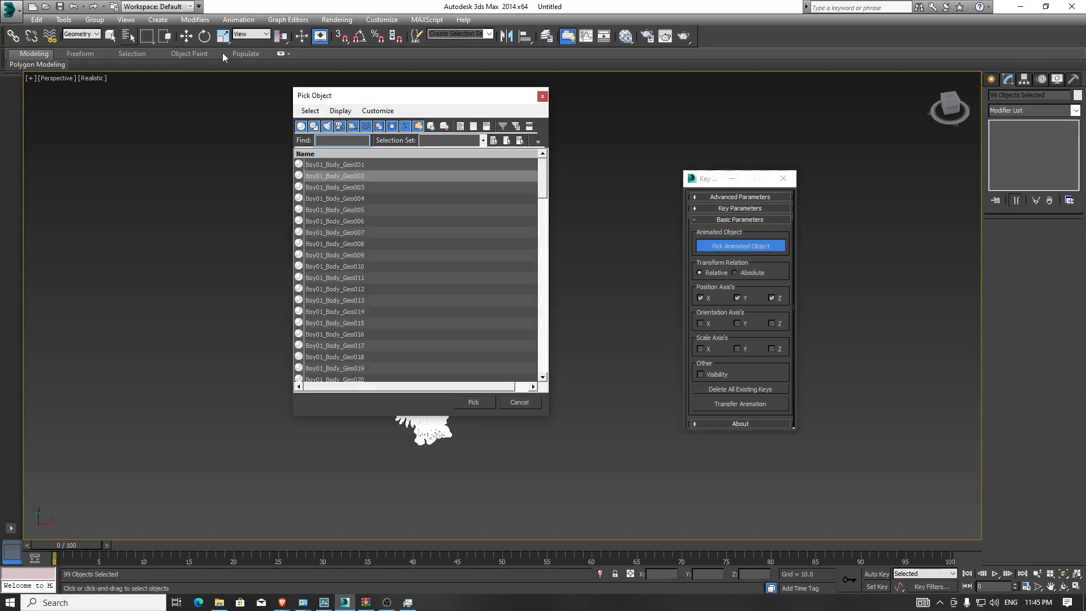
click(356, 165)
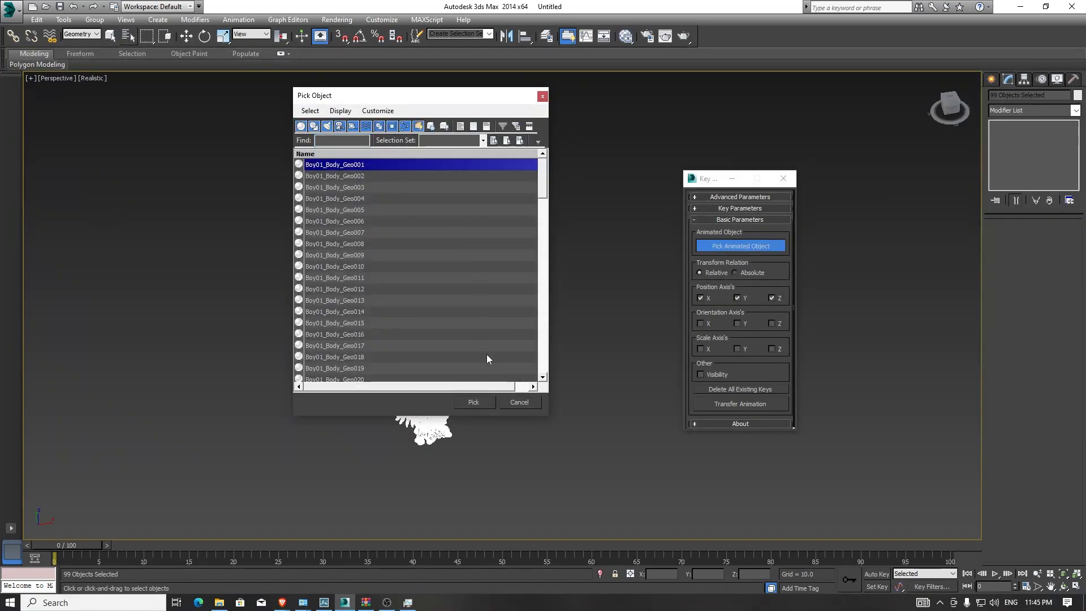
click(480, 399)
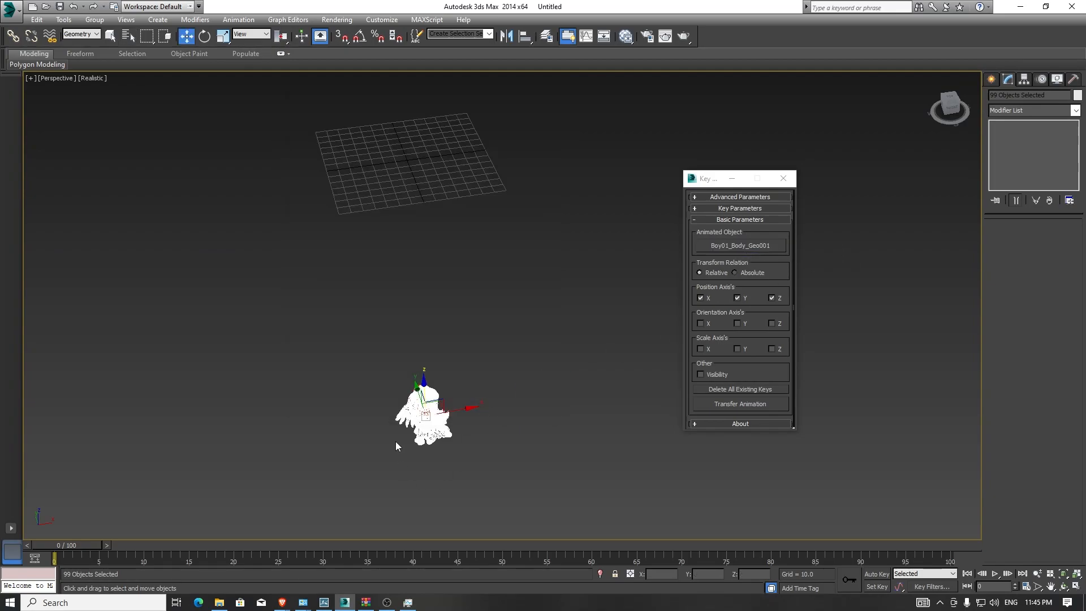
- Set the key stagger delay to 1.0 and transfer the animation to the selected meshes
alt+middle_drag(439, 451, 419, 407)
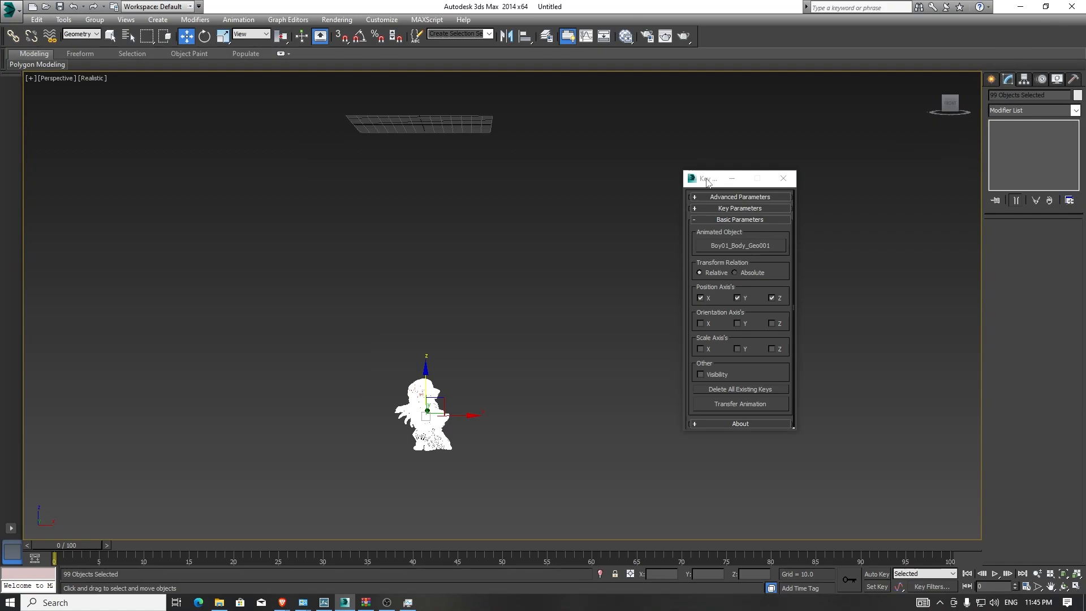
drag(707, 181, 695, 138)
click(708, 153)
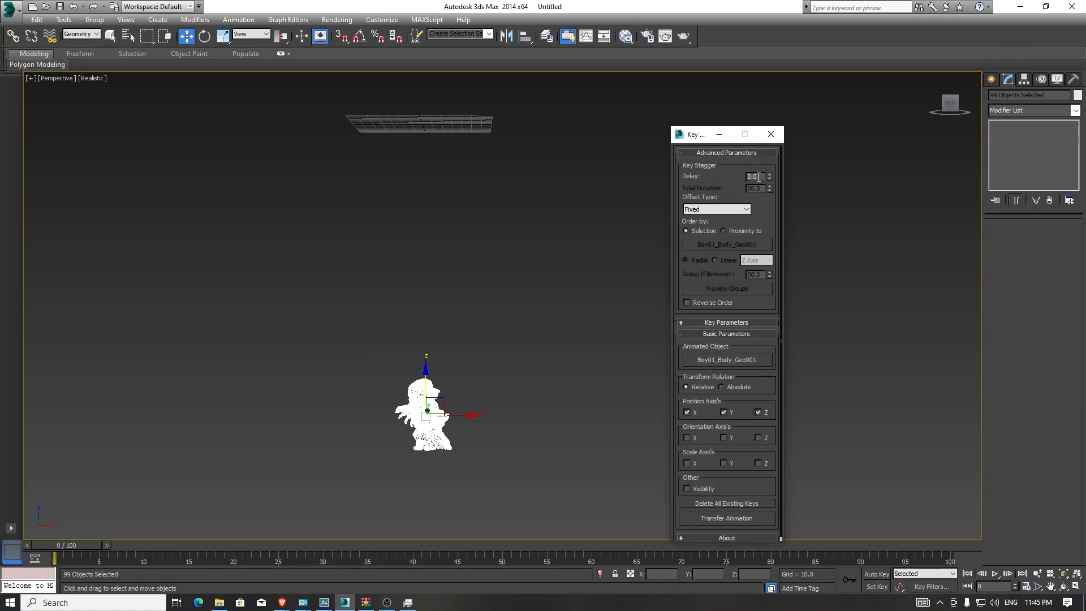
drag(768, 178, 768, 217)
drag(770, 180, 770, 118)
drag(704, 134, 680, 76)
click(692, 460)
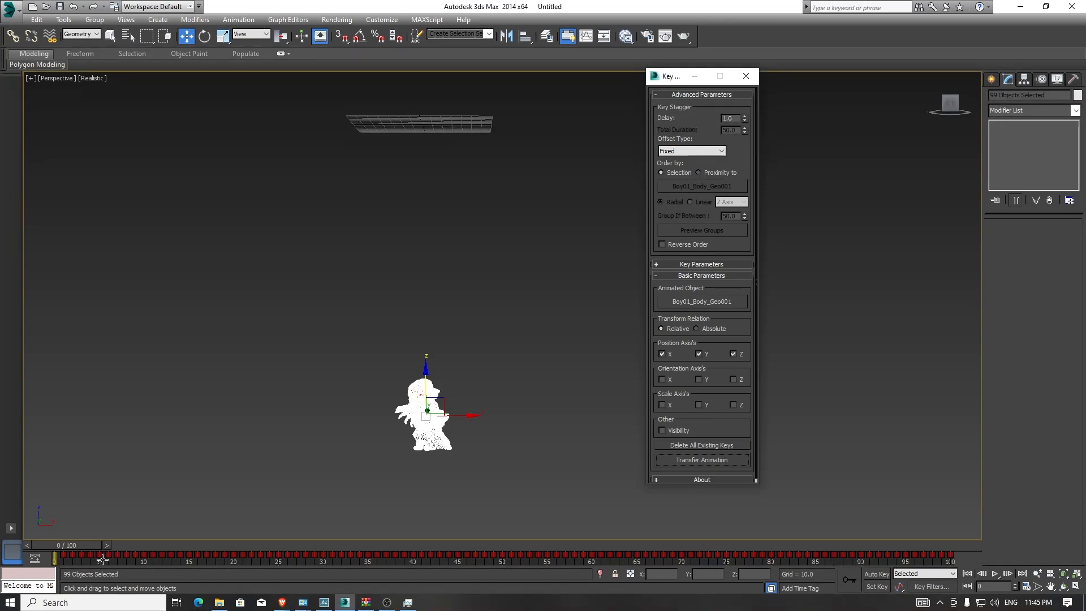
- Delete all existing keys from the selected meshes
drag(66, 540, 39, 545)
key(w)
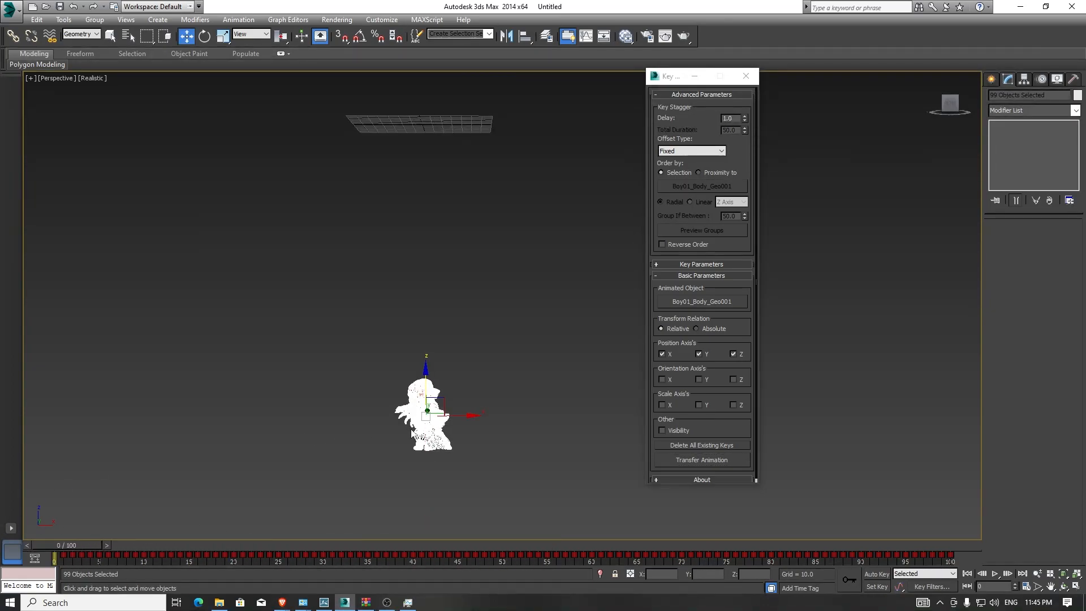
click(694, 446)
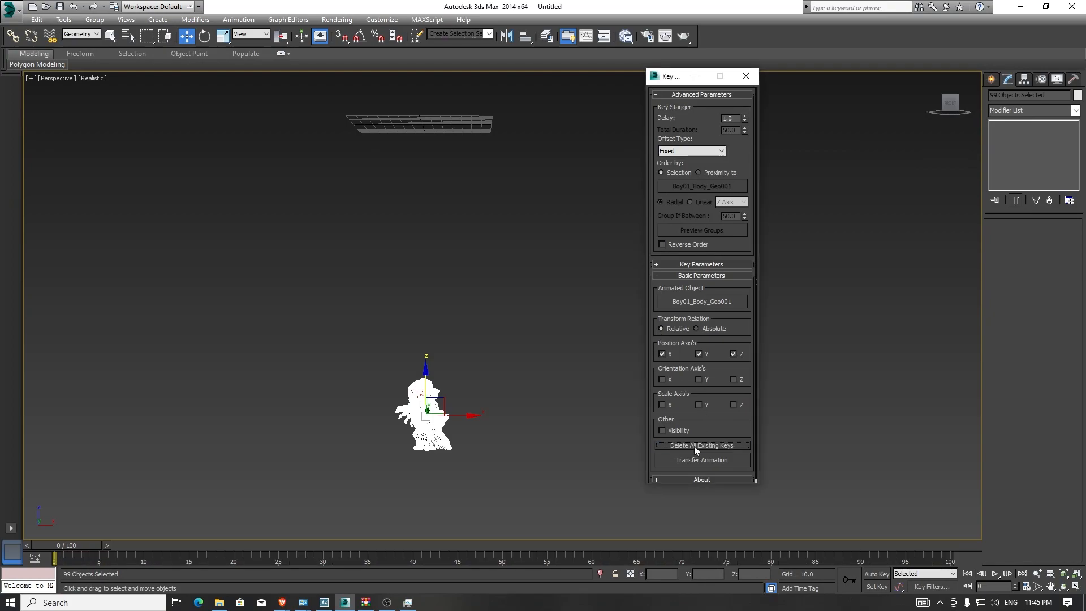
- Adjust the key stagger delay to 1.0 and transfer the animation to the selected meshes again
drag(745, 118, 738, 293)
drag(745, 117, 740, 581)
drag(766, 503, 759, 606)
drag(746, 120, 774, 534)
drag(745, 120, 752, 477)
drag(746, 120, 744, 354)
drag(744, 158, 759, 342)
drag(734, 564, 746, 79)
mouse_move(745, 120)
mouse_down()
mouse_move(745, 136)
mouse_move(745, 102)
mouse_up()
click(714, 461)
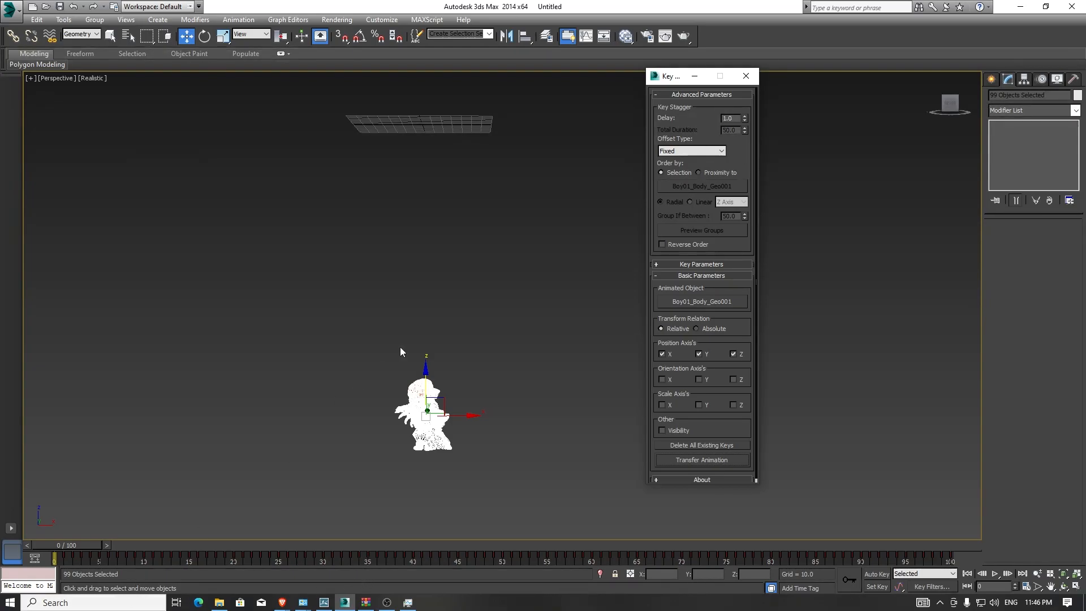
- Play the animation to preview the staggered meshes, then return to frame 0
alt+middle_drag(446, 232, 399, 286)
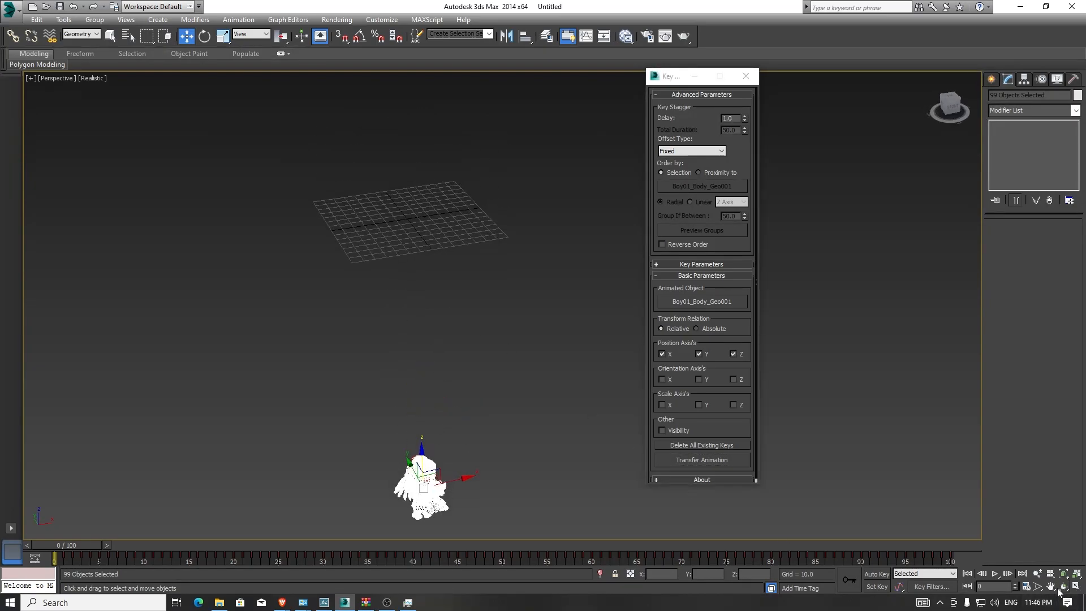
click(996, 573)
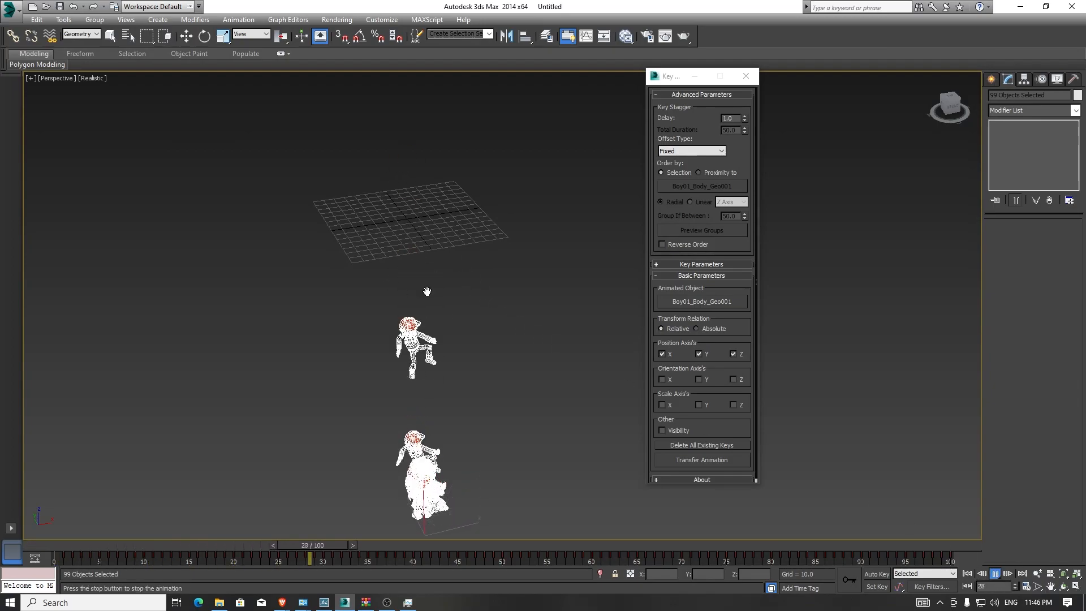
click(381, 540)
key(w)
drag(380, 545, 1, 541)
- Turn off Real Time playback in Time Configuration and play the animation
right_click(998, 575)
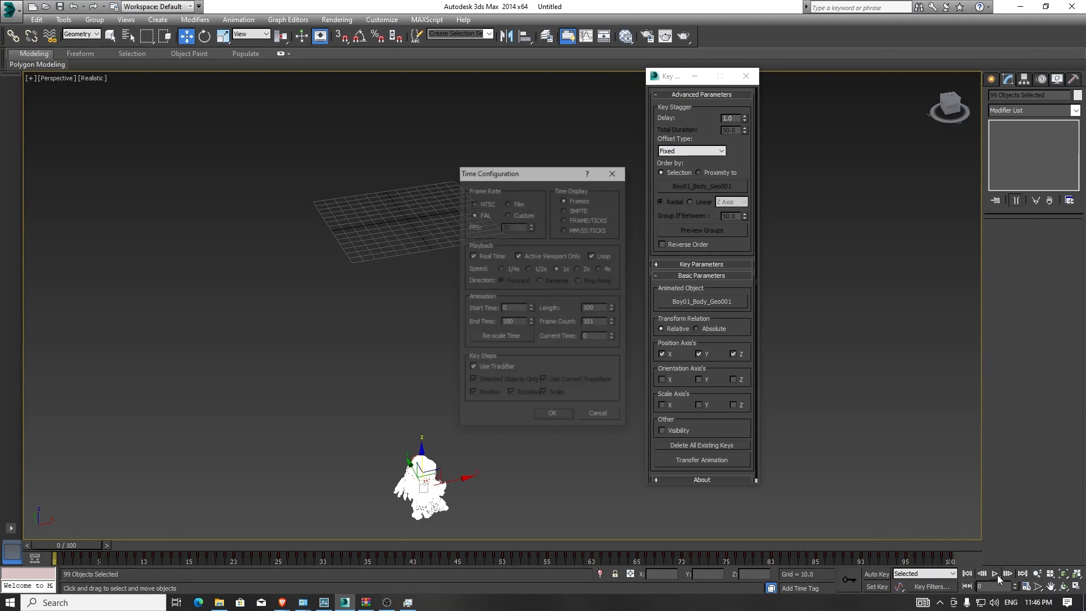
click(473, 254)
click(553, 415)
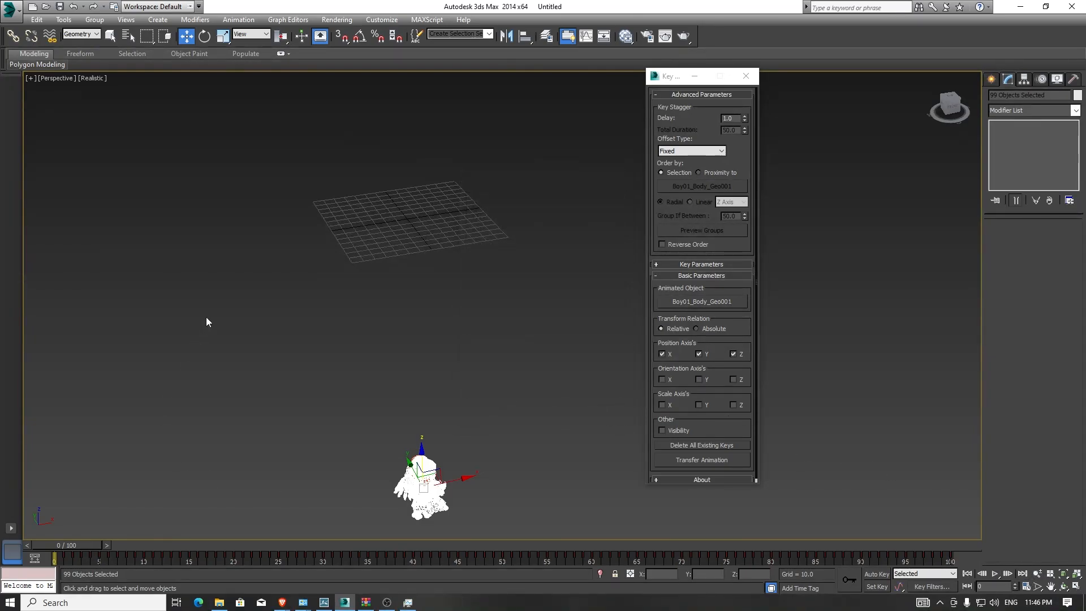
click(995, 574)
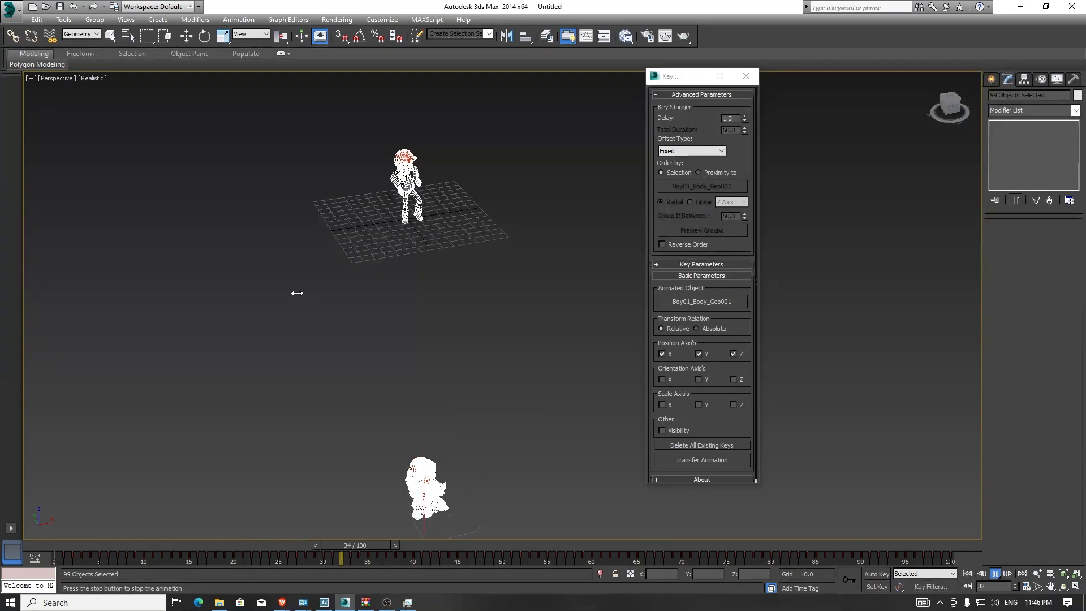
- Move the time slider to frame 8 with the character in view
middle_drag(440, 271, 453, 395)
scroll(453, 395, up, 5)
alt+middle_drag(447, 447, 457, 383)
alt+middle_drag(453, 323, 413, 332)
scroll(453, 360, up, 2)
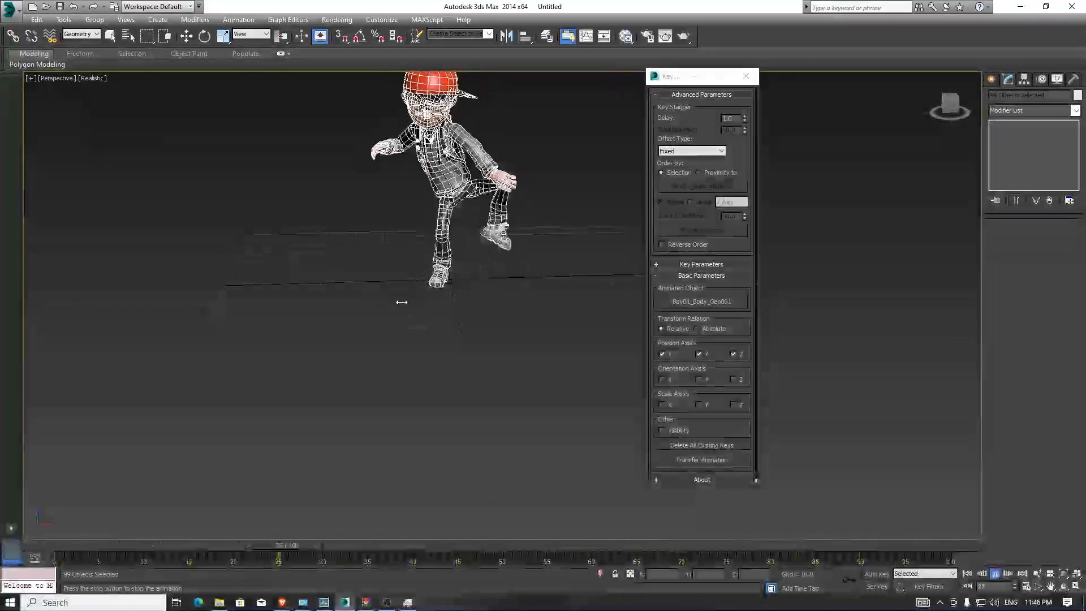
click(142, 542)
- Try to export the scene as an FBX file named Aj_animation_lumion, declining to overwrite the existing file
click(10, 8)
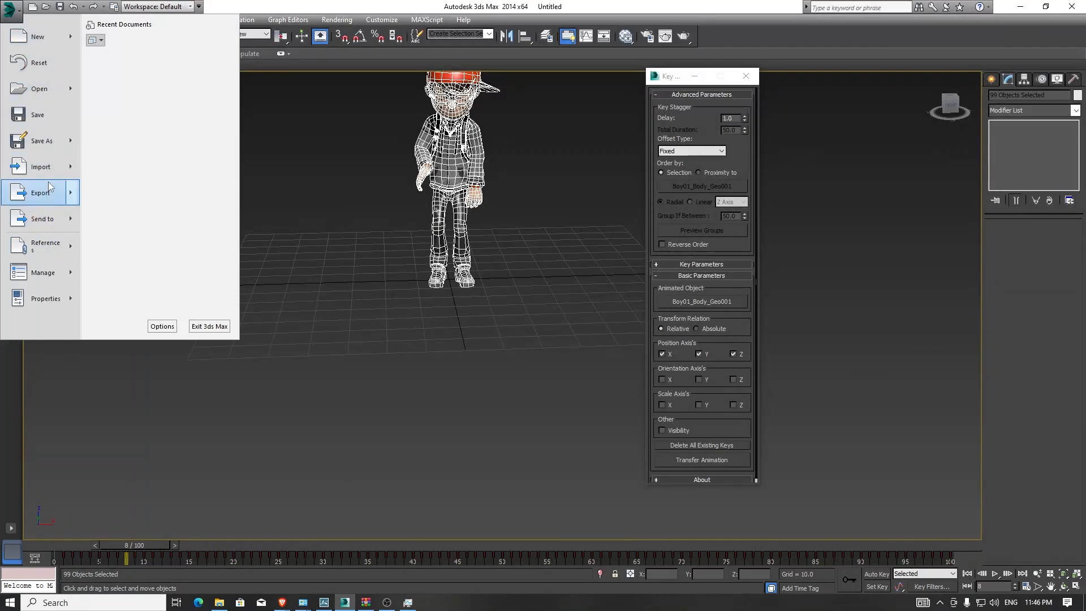
click(43, 194)
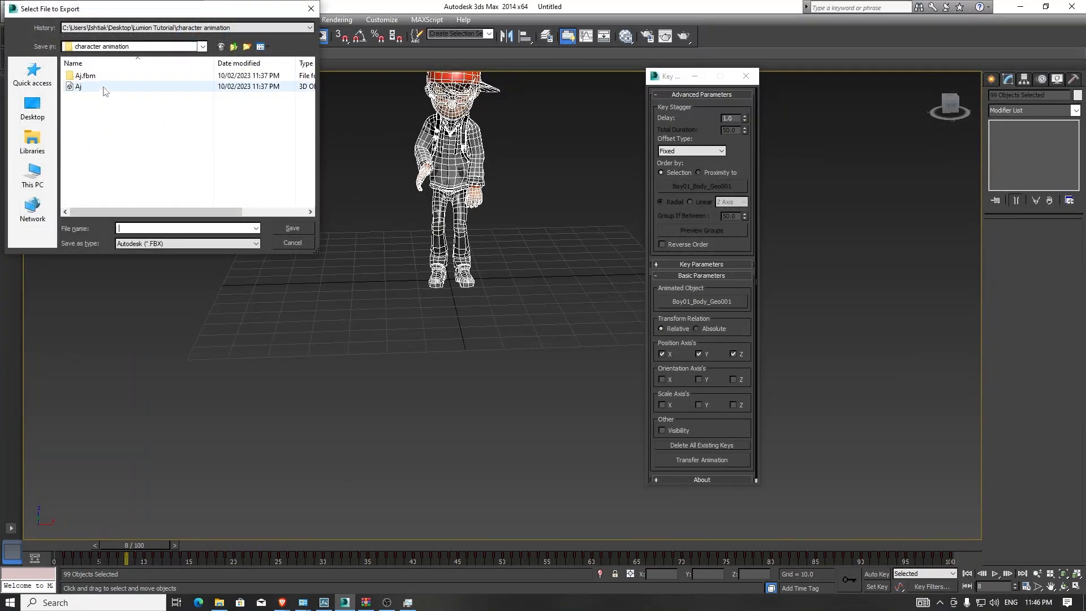
click(103, 87)
click(137, 229)
click(144, 229)
text(_animation)
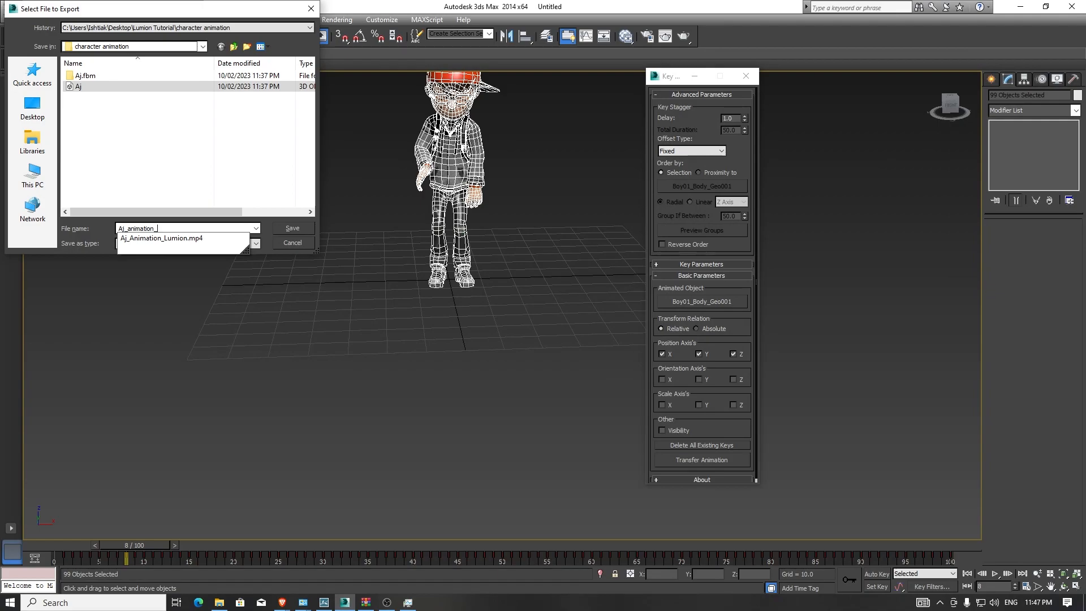
text(_lumion)
click(157, 184)
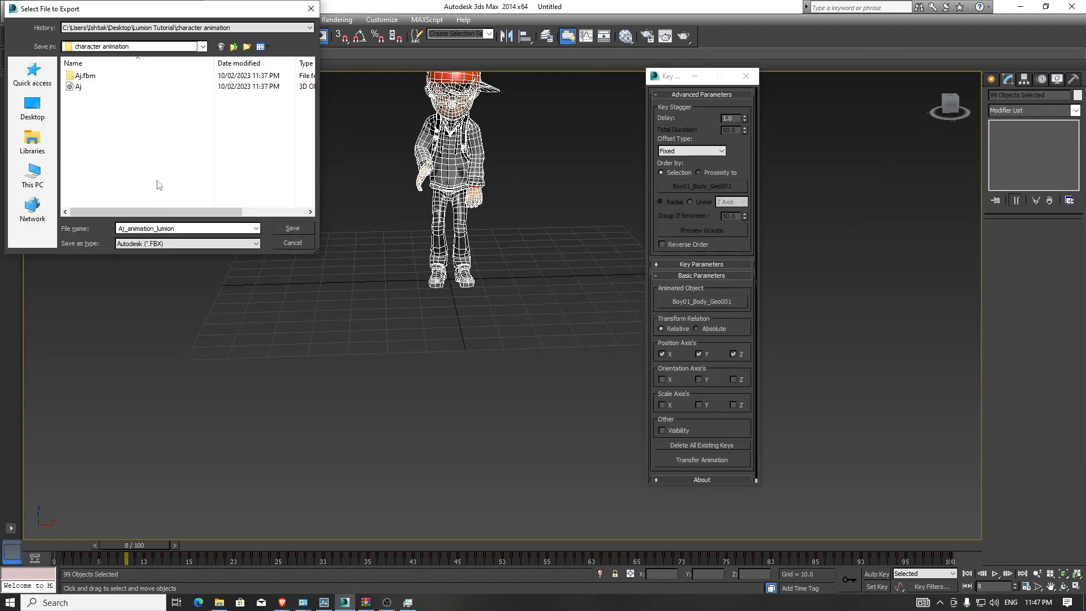
click(292, 229)
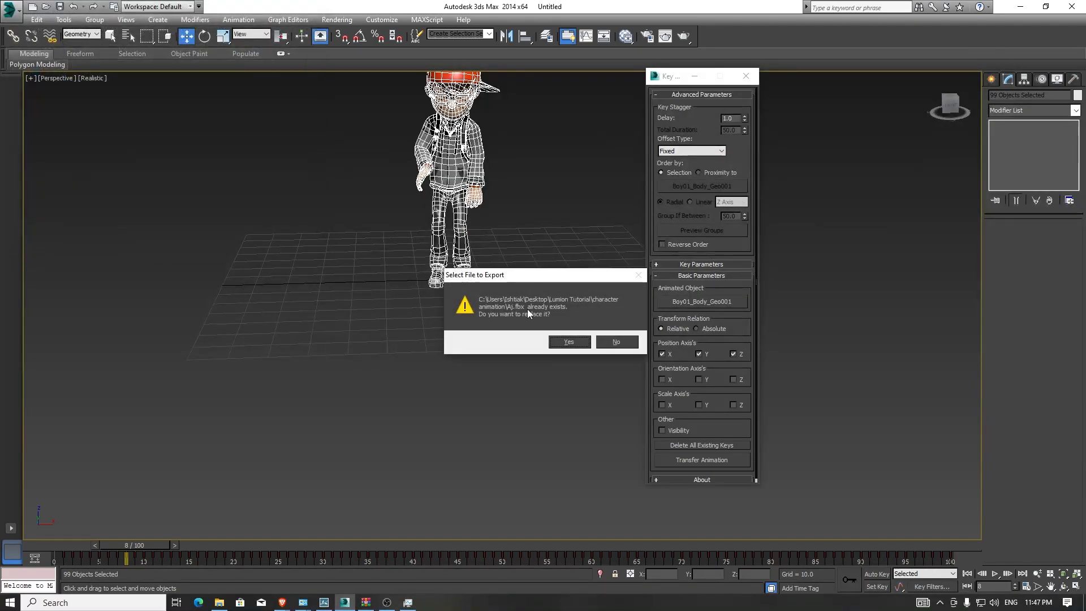
click(617, 343)
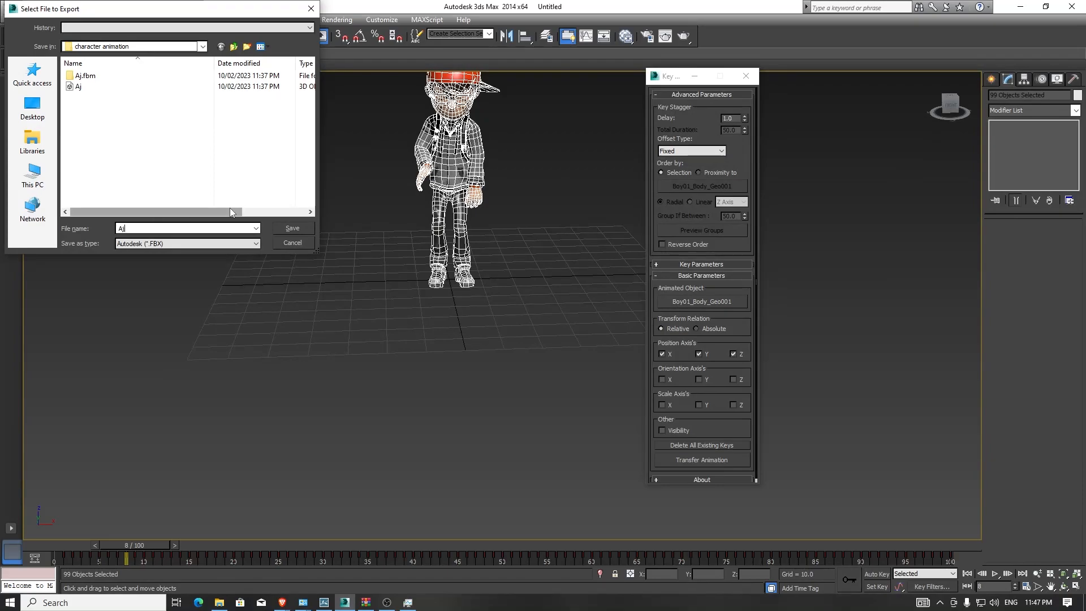
- Export the scene as FBX named Aj_animation_lumion_02 with animation included in the export options
text(_anima)
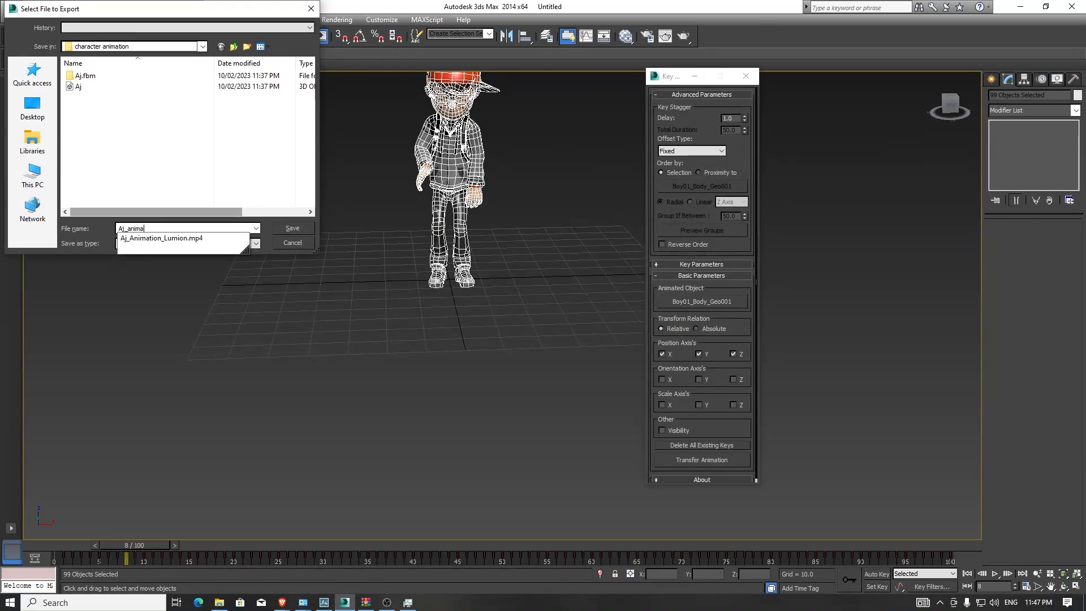
text(tion_lumion)
key(Return)
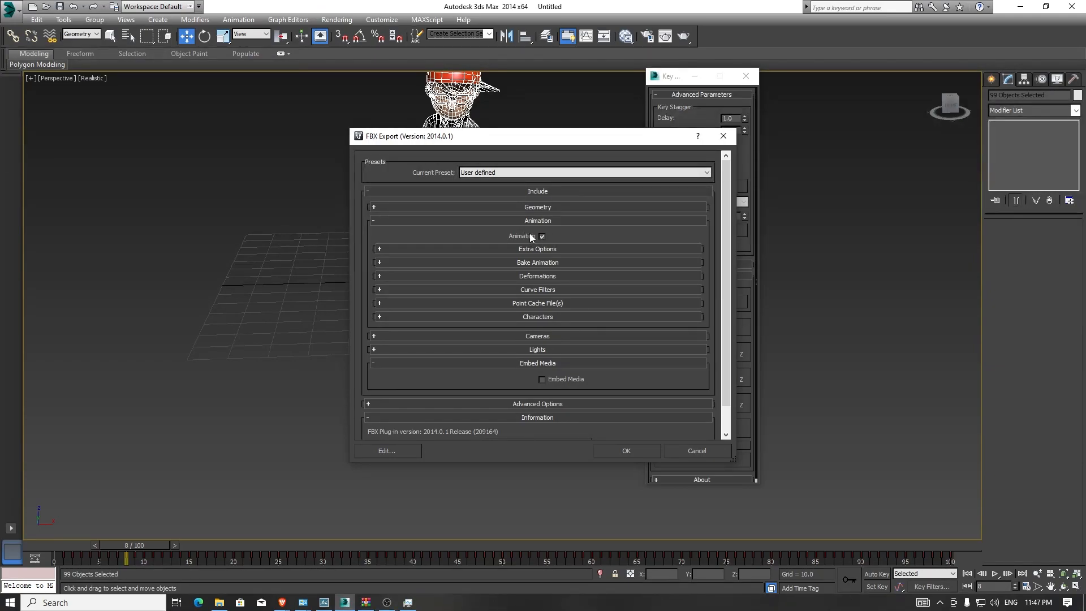
click(489, 221)
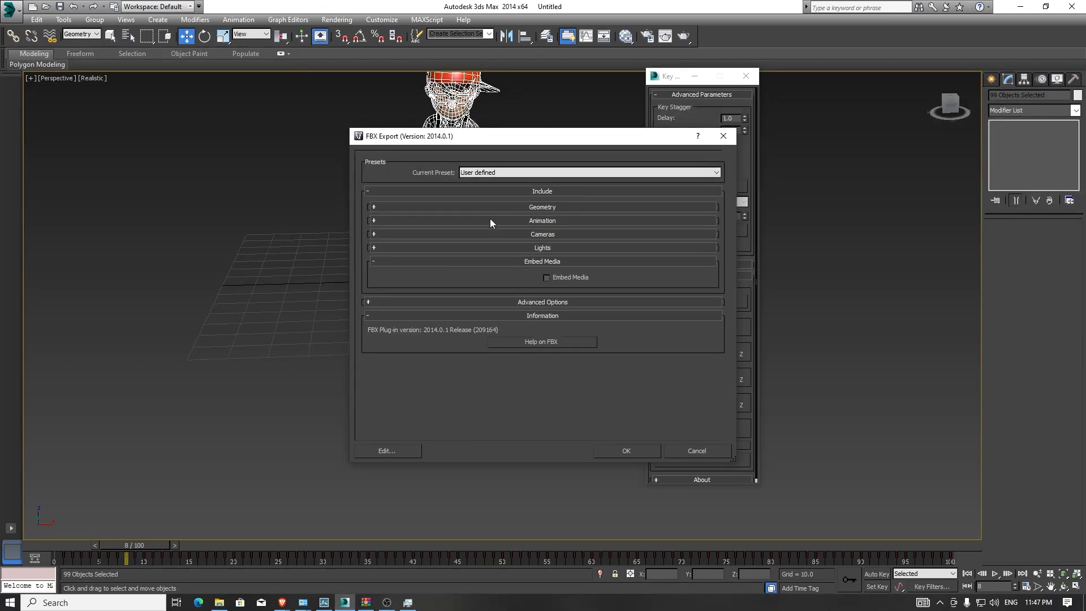
click(374, 220)
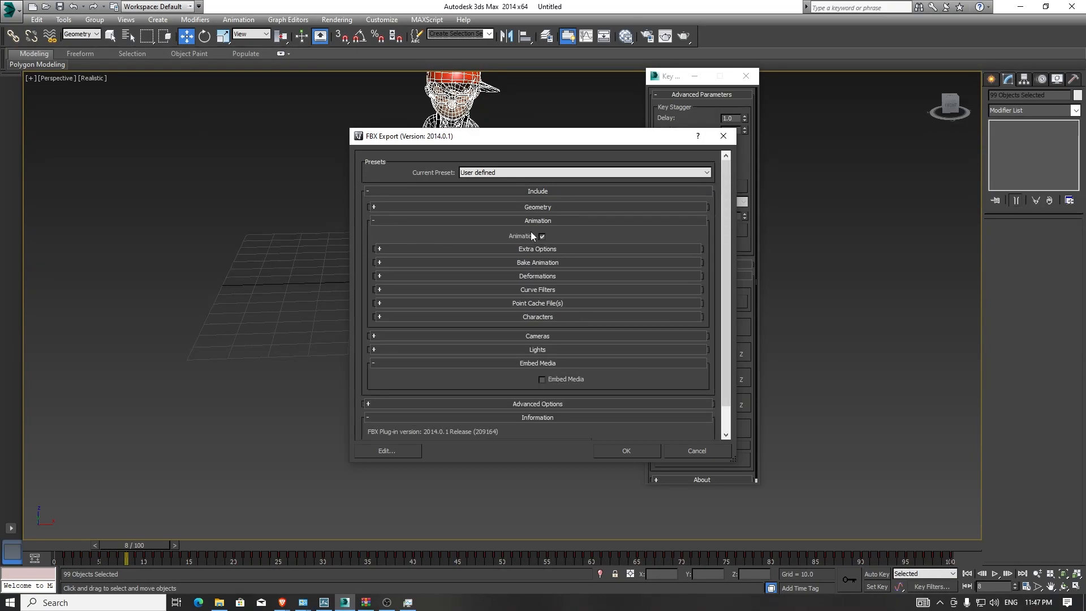
click(635, 451)
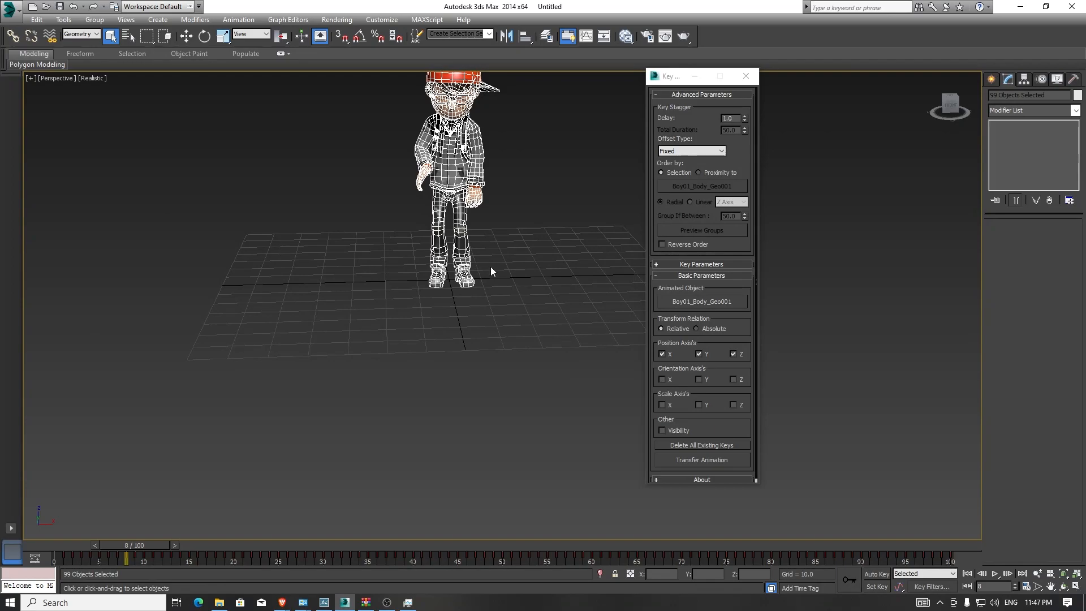
- Switch to Lumion and import Aj_animation_lumion_02 as a new model with Import animations enabled
click(324, 603)
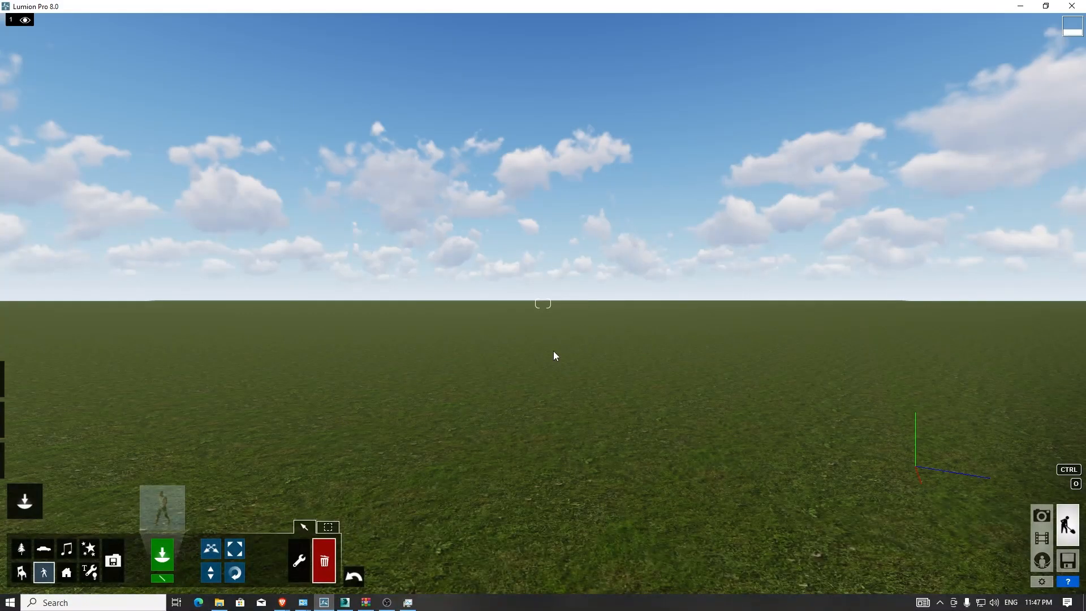
right_drag(543, 303, 571, 357)
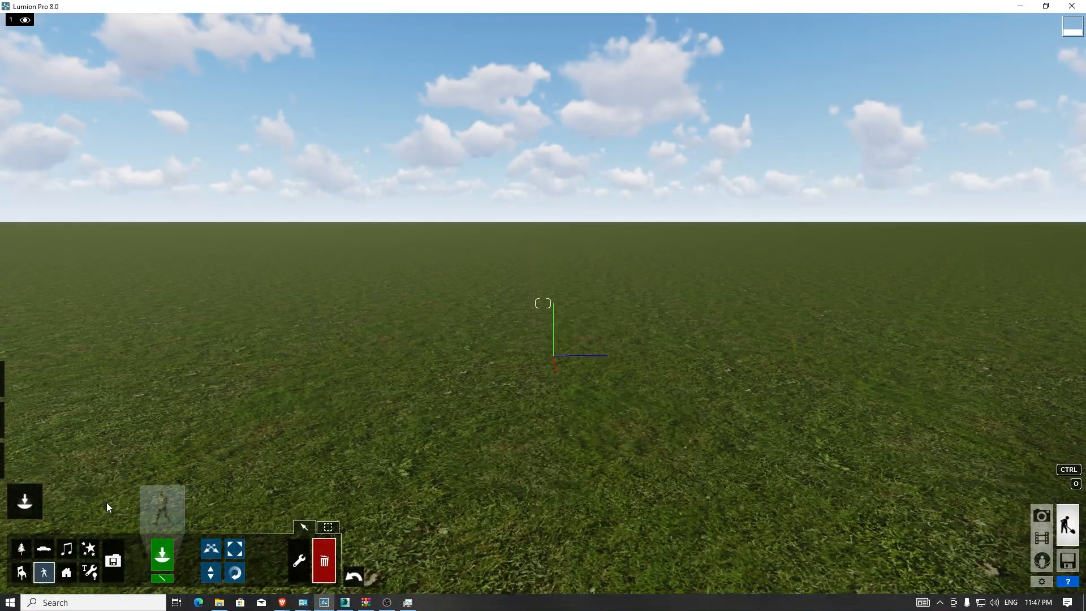
click(113, 561)
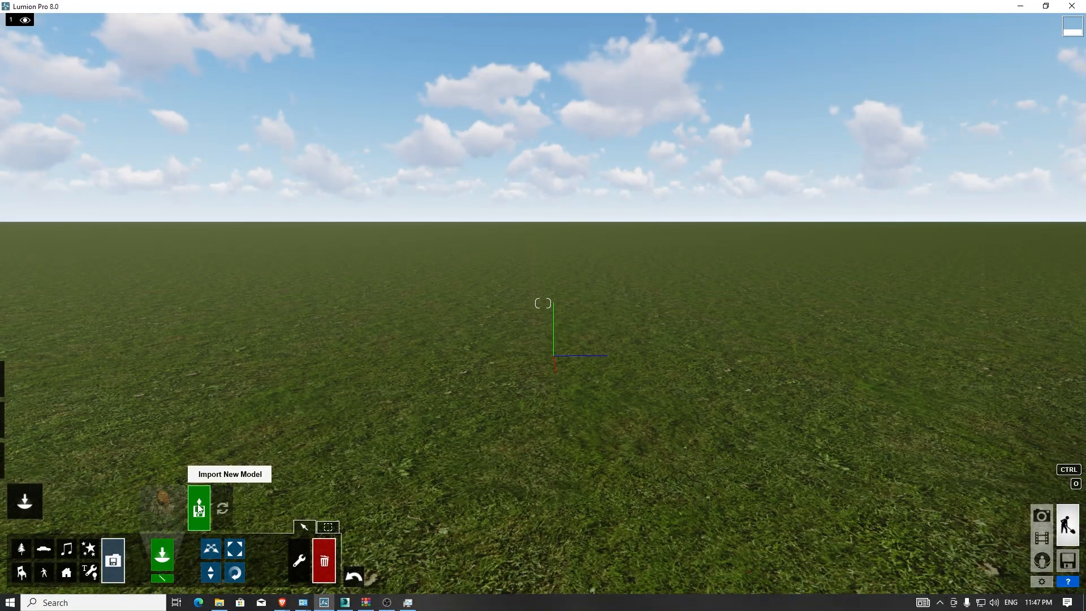
click(200, 509)
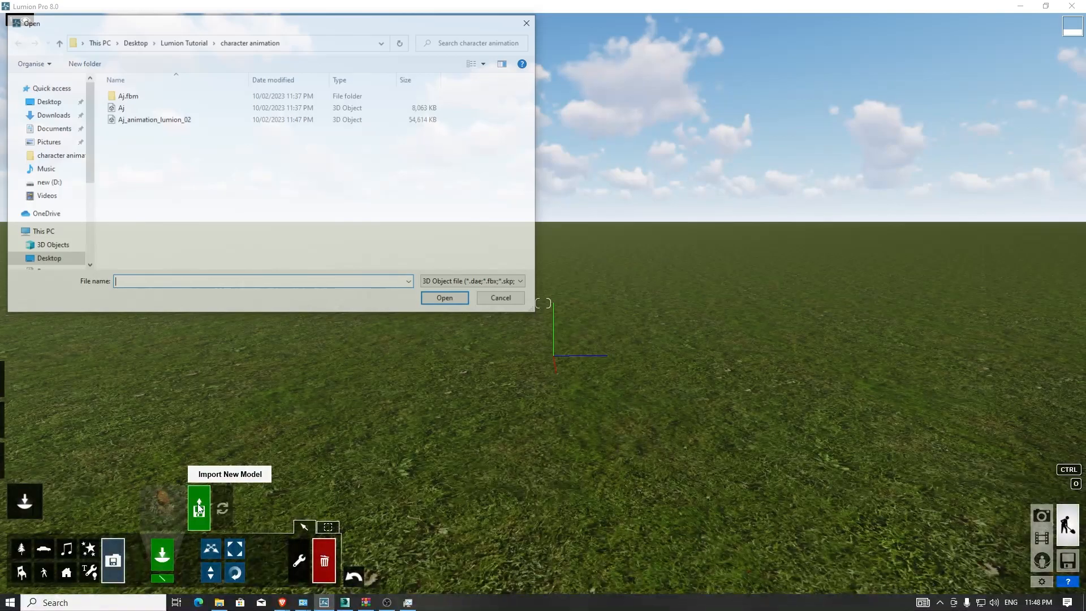
click(186, 120)
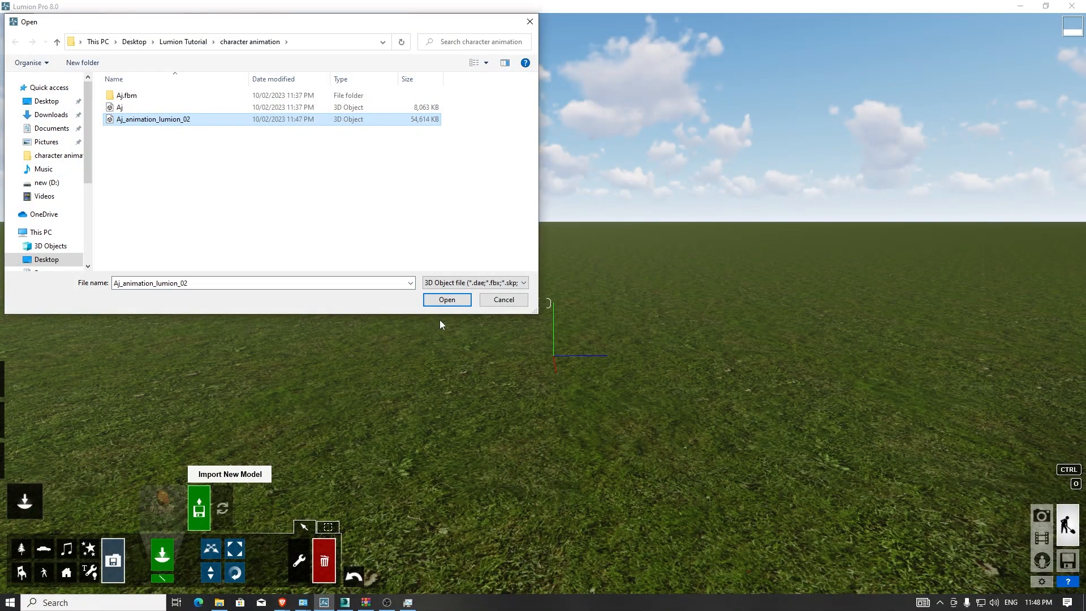
click(448, 301)
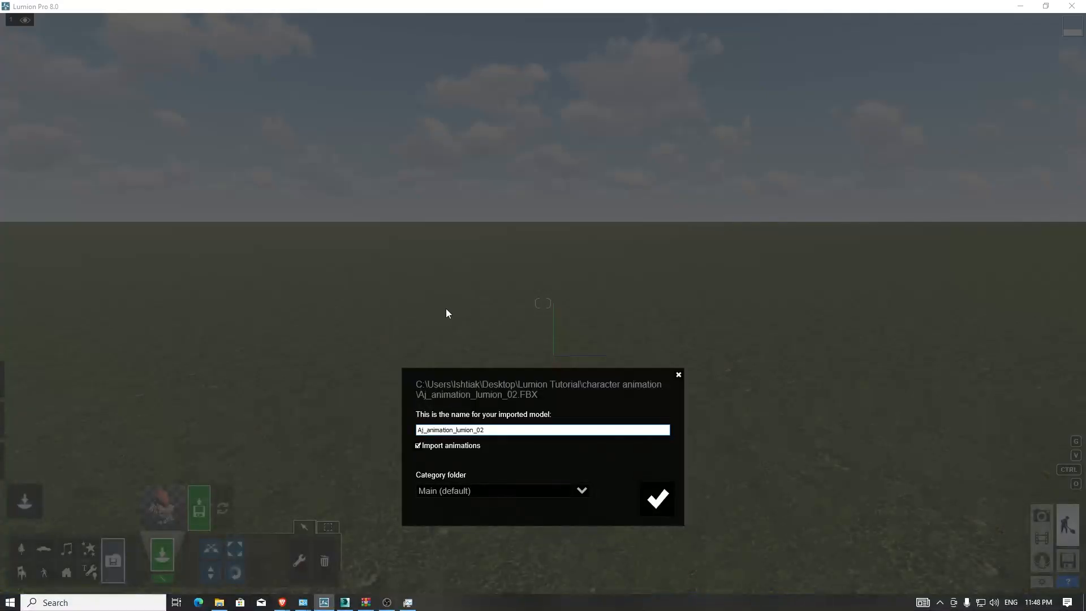
click(419, 447)
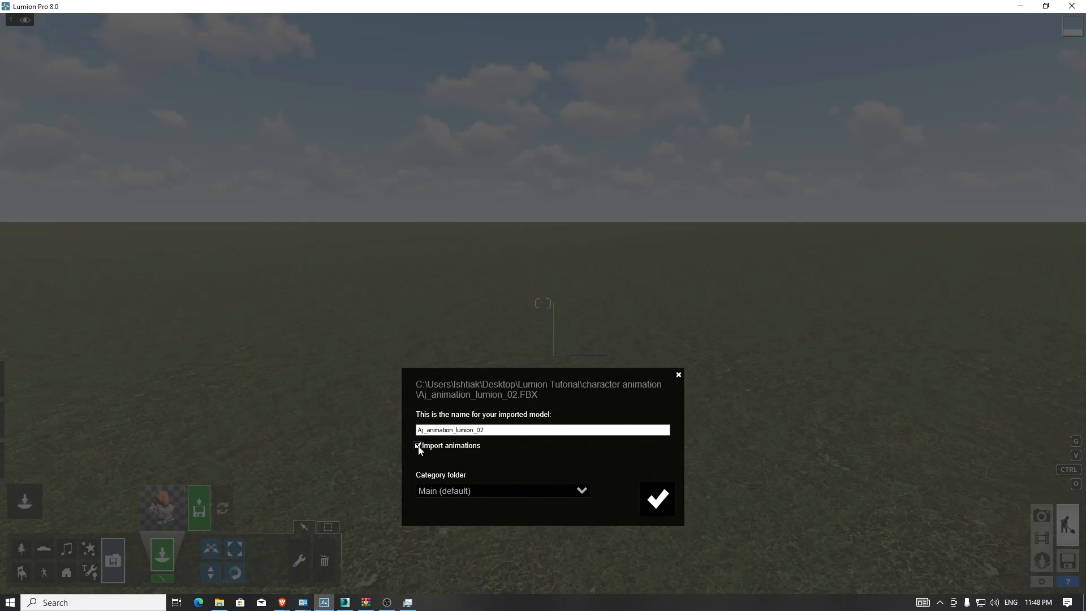
click(668, 506)
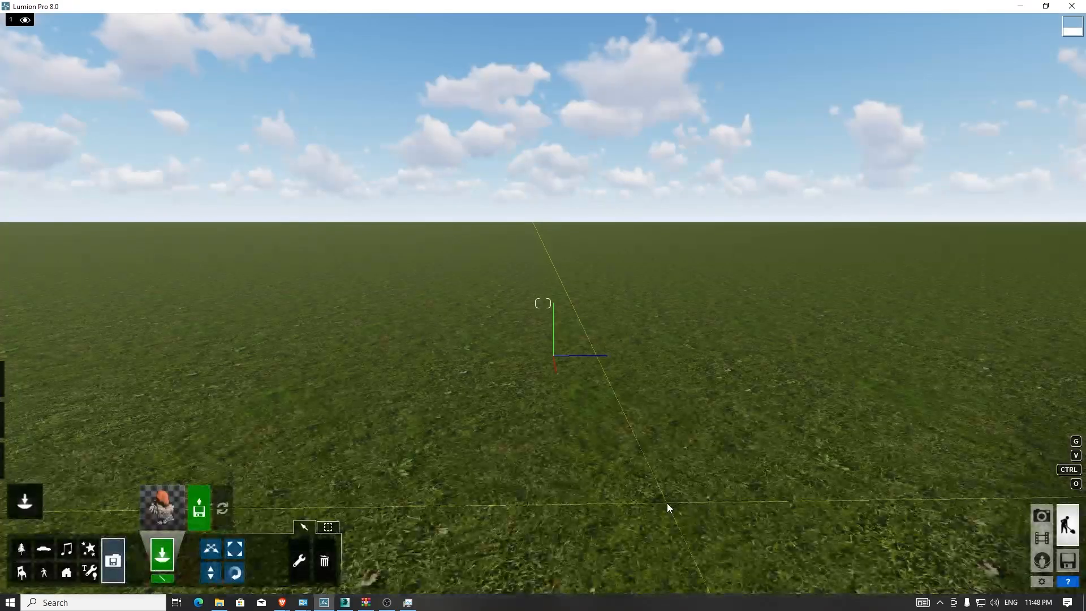
- Place the imported animated character at the centre of the scene
click(557, 353)
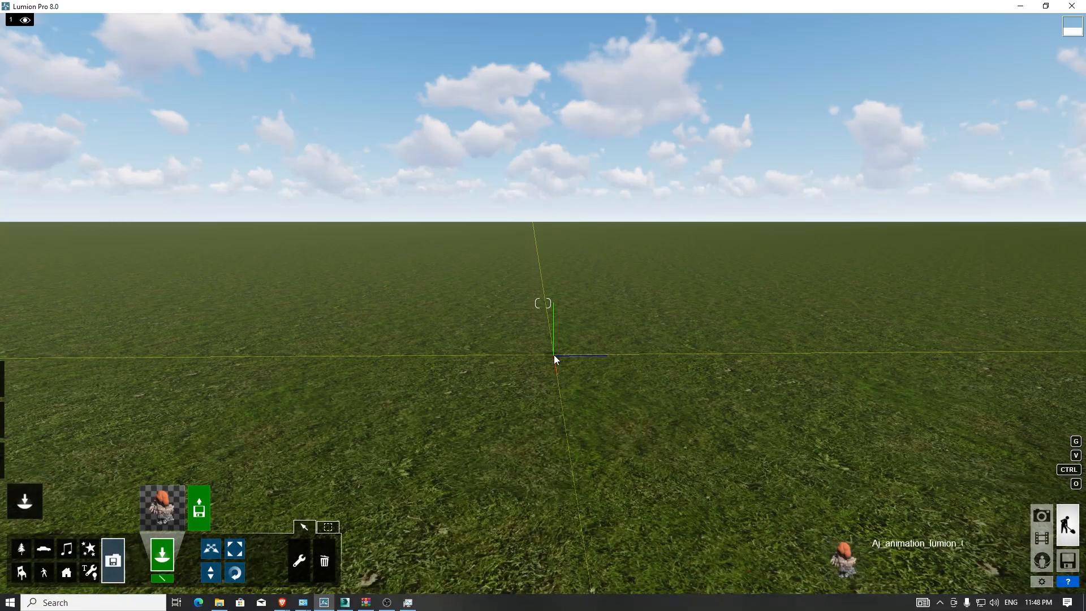
right_drag(555, 355, 741, 358)
key(a)
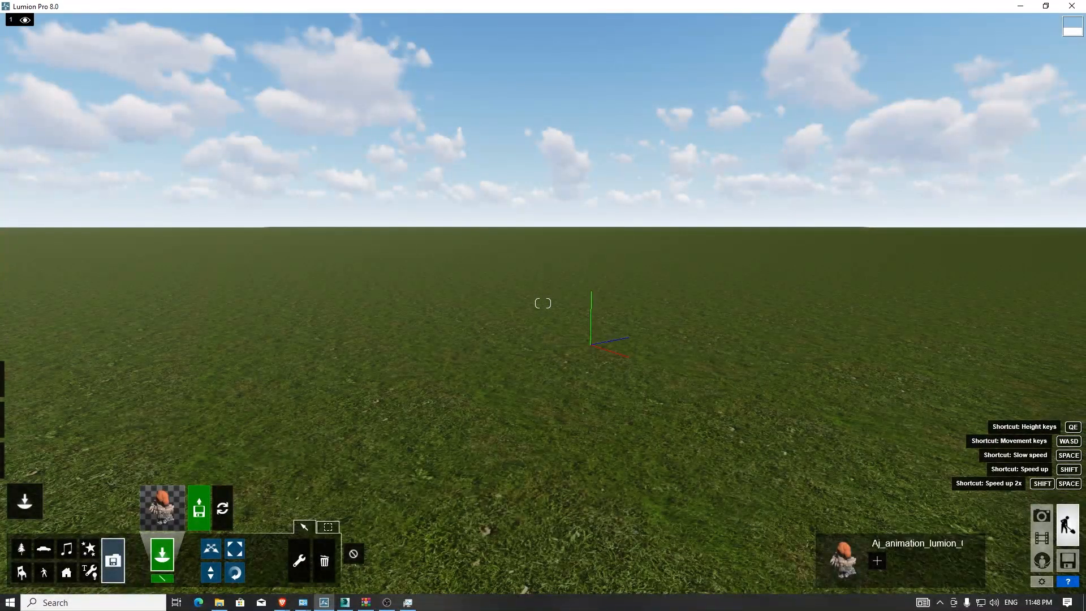
right_drag(543, 356, 607, 351)
key(a)
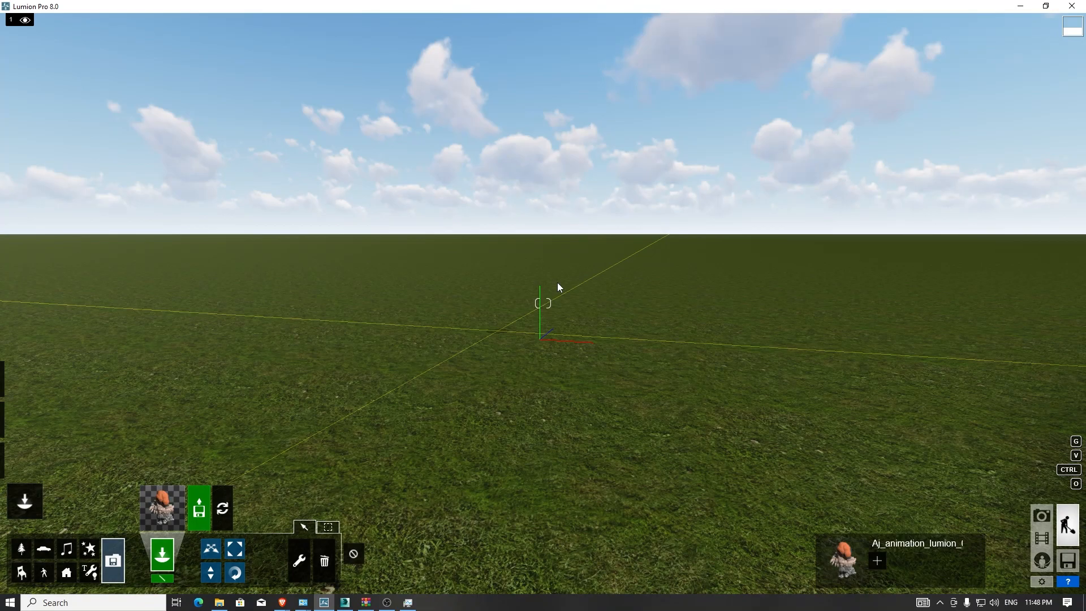
- In Movie mode, record a new clip and take a keyframe photo with focal length about 29.5 mm
click(1042, 538)
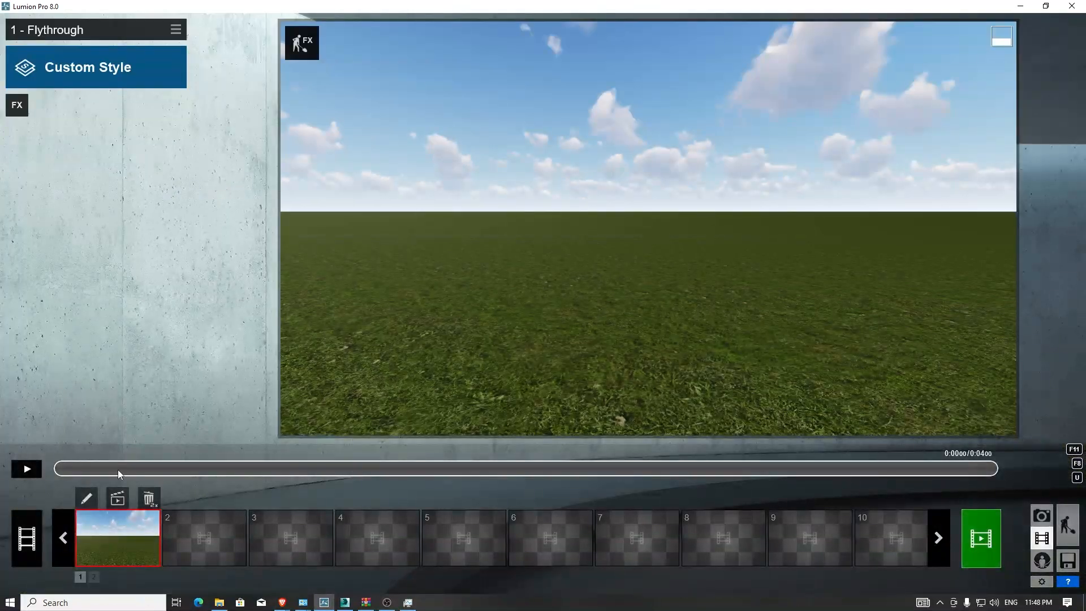
click(117, 498)
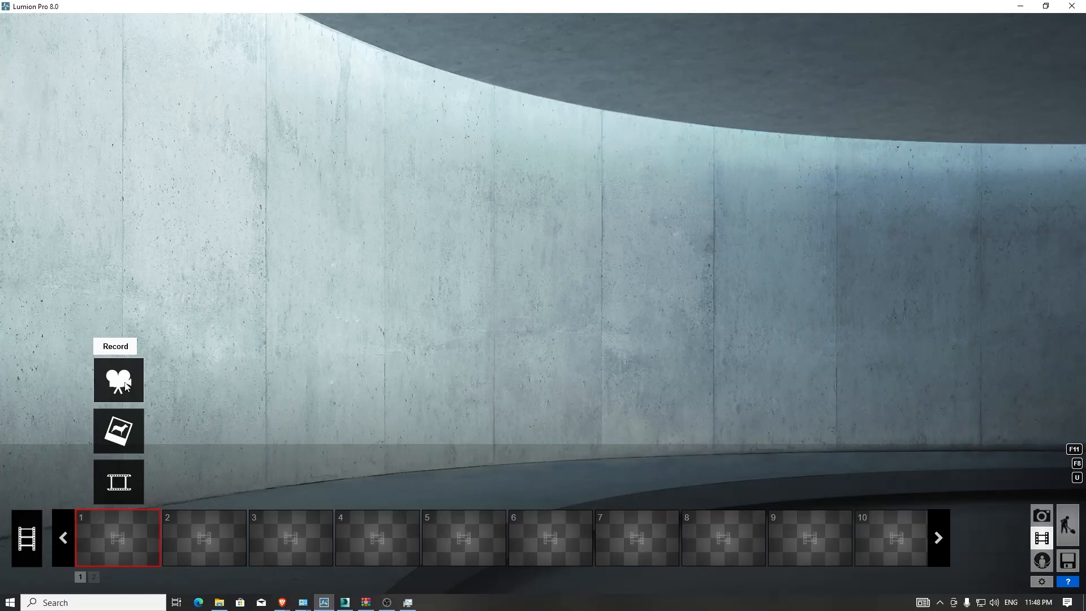
click(126, 386)
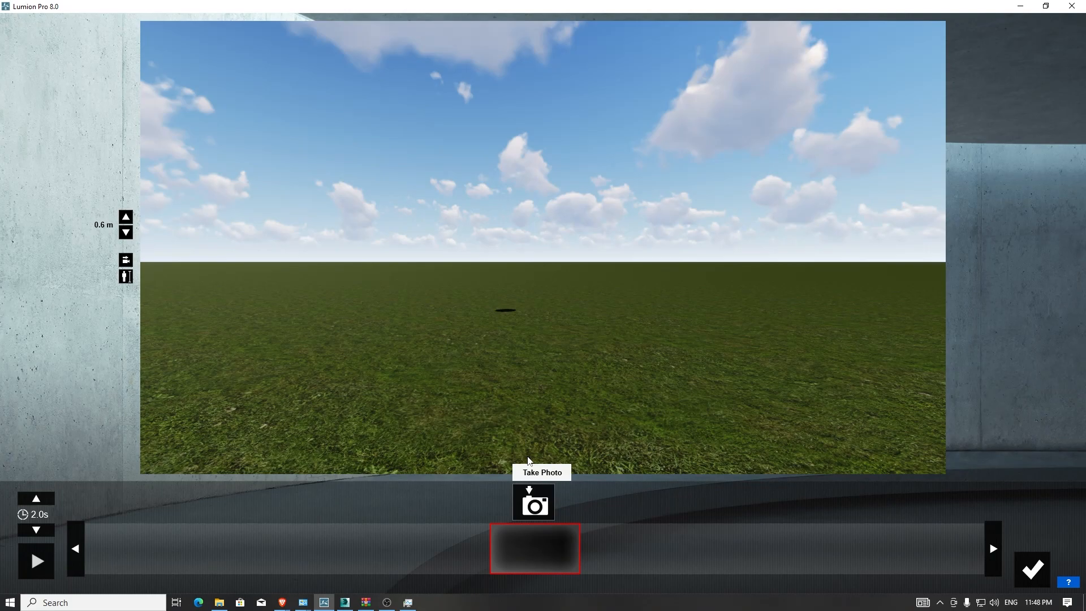
drag(527, 457, 515, 462)
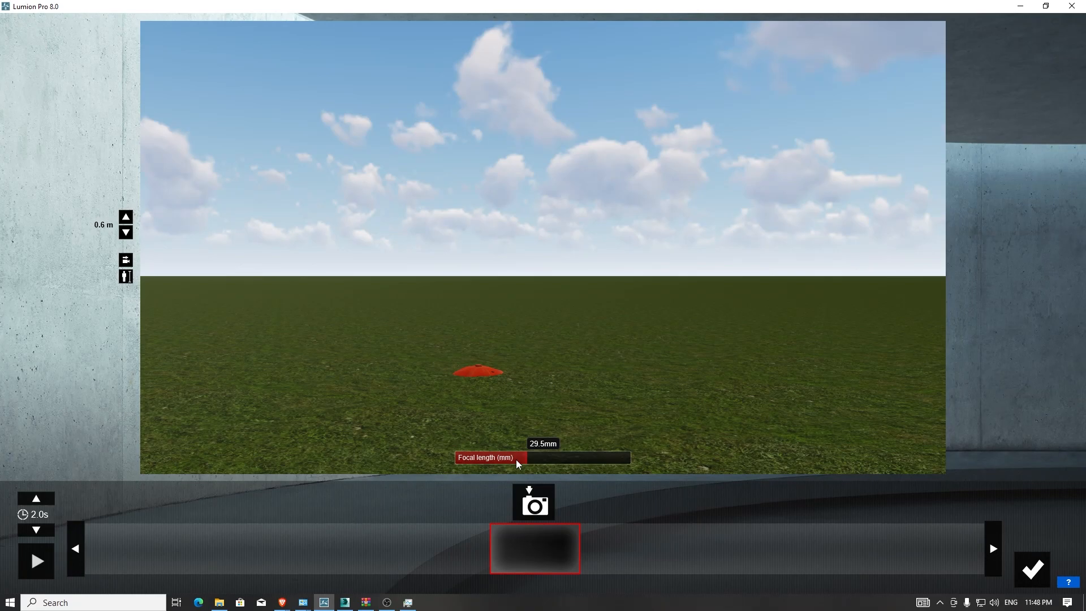
click(537, 506)
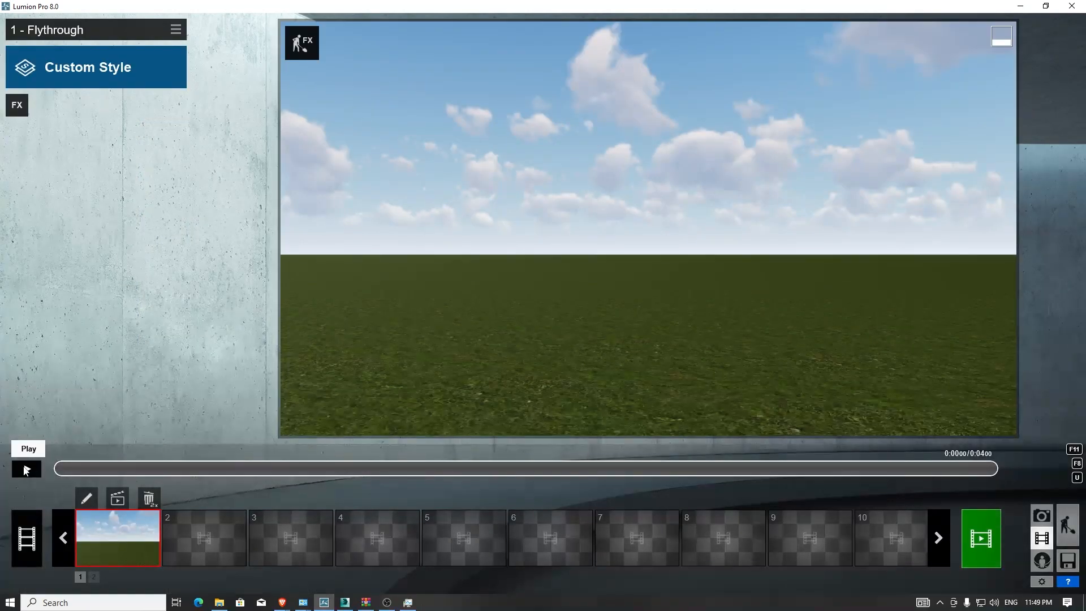
- Preview the clip and render the entire clip as an HD 1280x720 movie named lumion_animation_test
click(26, 470)
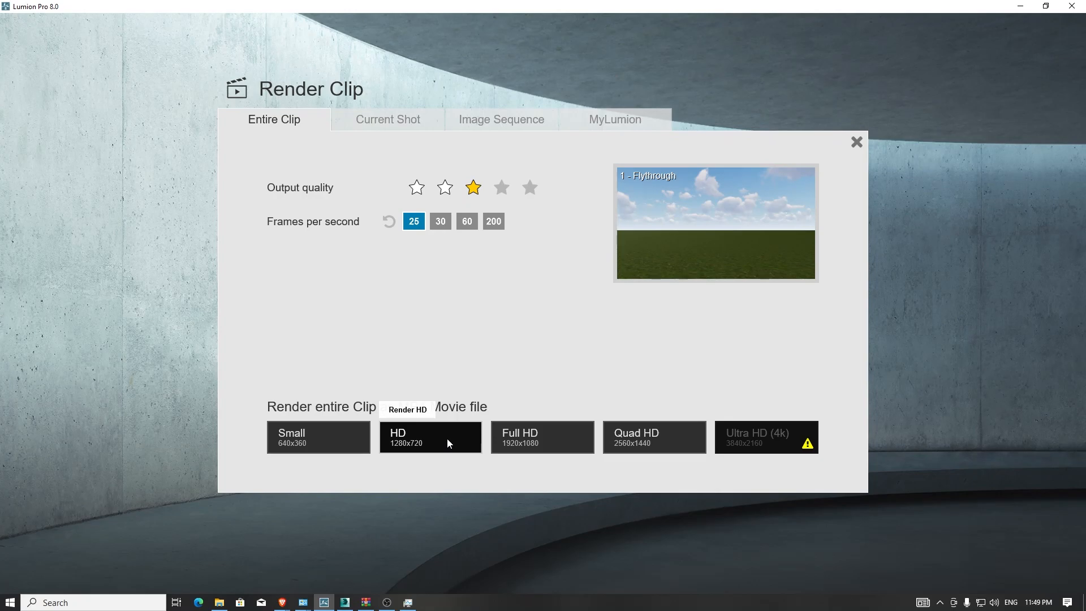
mouse_move(774, 447)
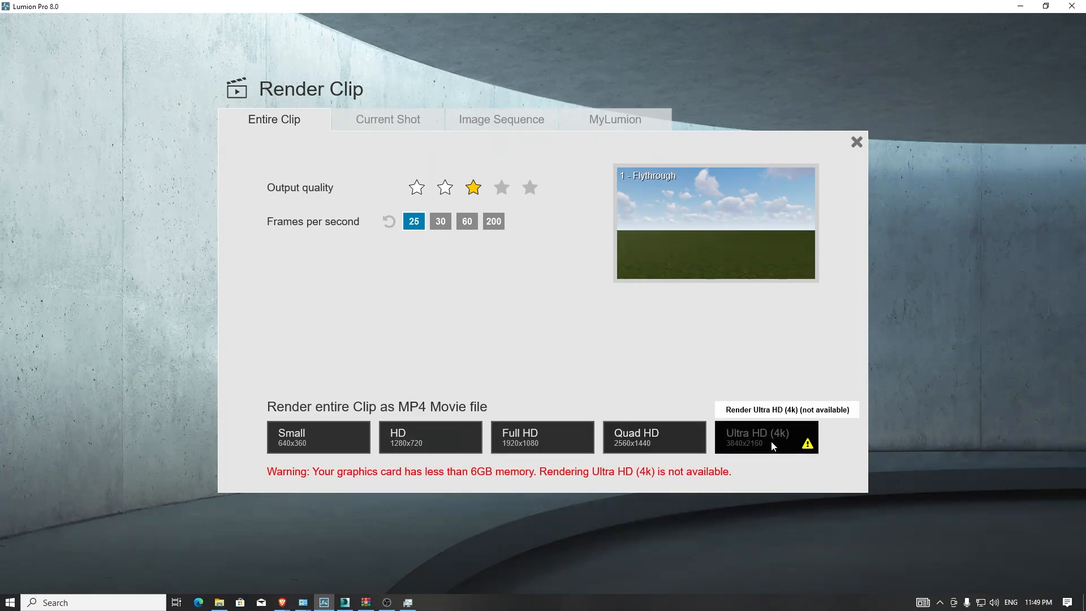
click(451, 445)
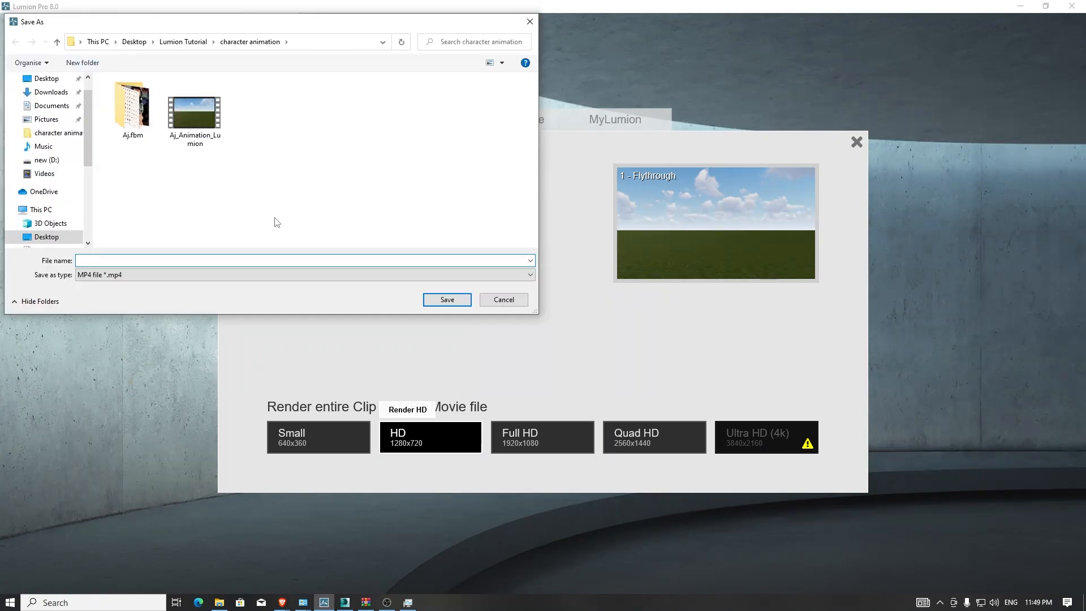
text(lumion_animation_test)
key(Return)
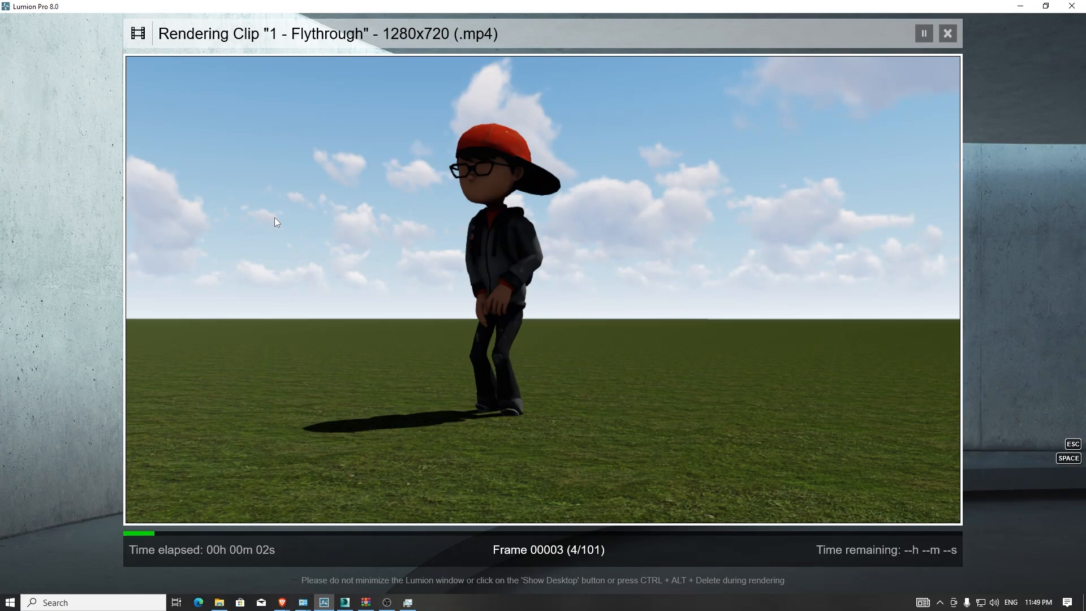